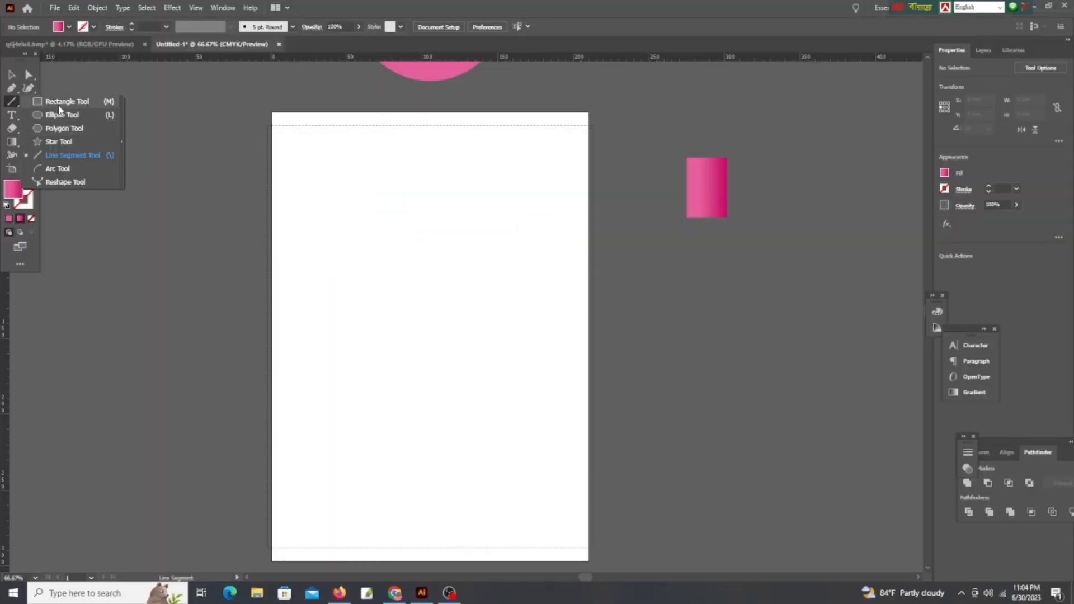
Choose the Rectangle Tool from the shape tool flyout
left_click(61, 102)
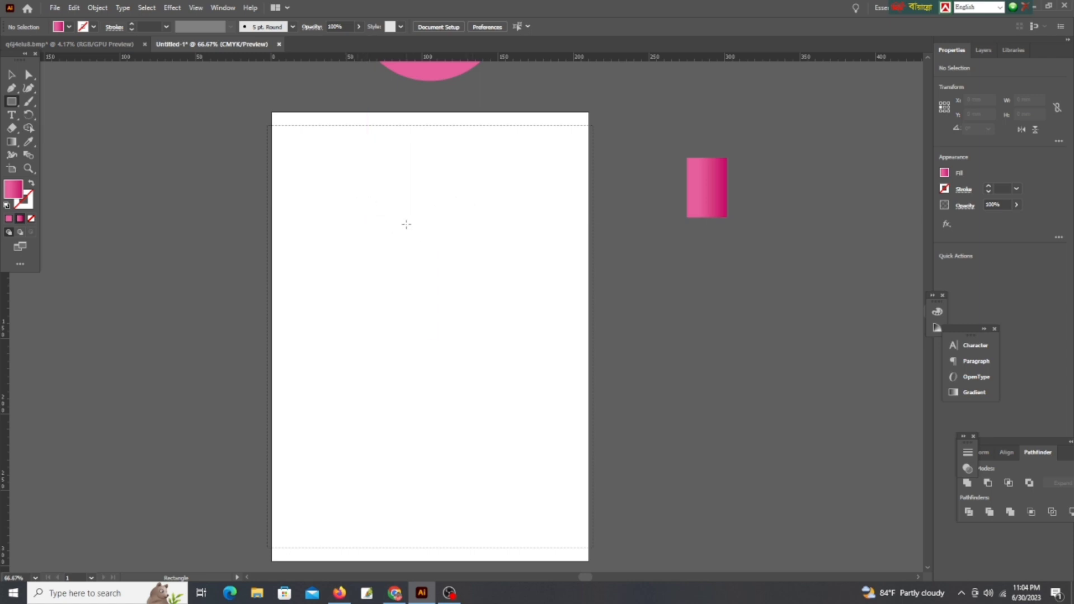
Draw an unfilled, black-outlined rectangle about 56.6 × 139 mm
left_click_drag(406, 224, 486, 364)
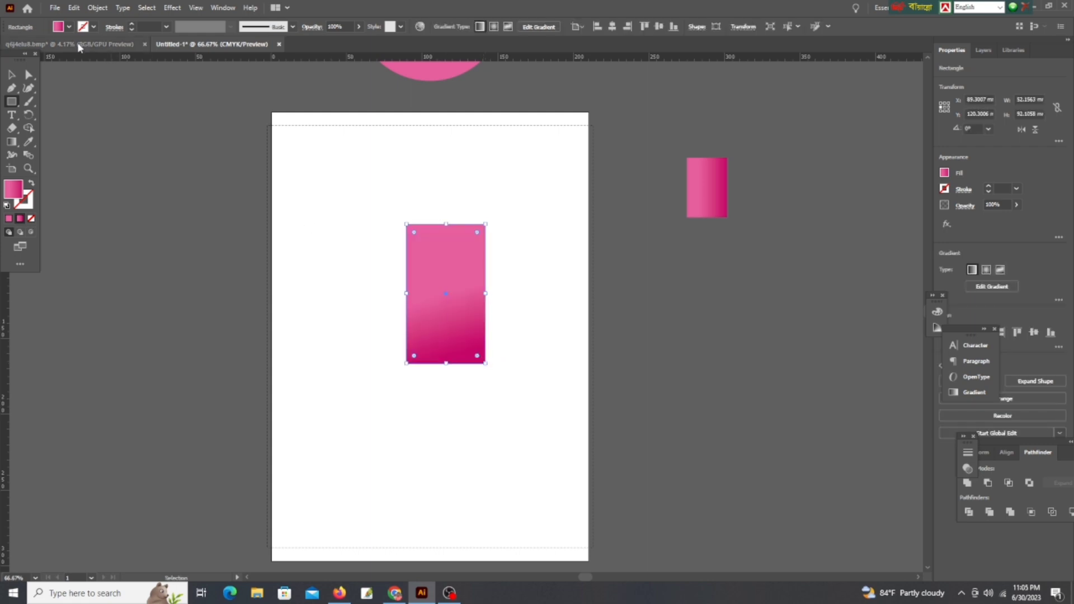
left_click(31, 183)
left_click(84, 26)
left_click(31, 45)
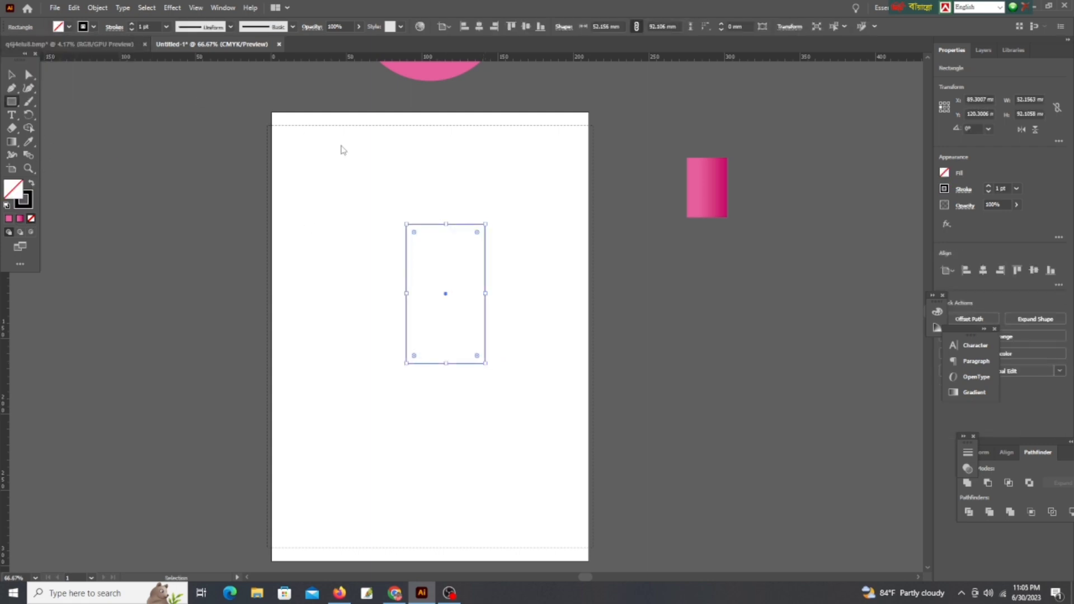
left_click_drag(445, 358, 446, 435)
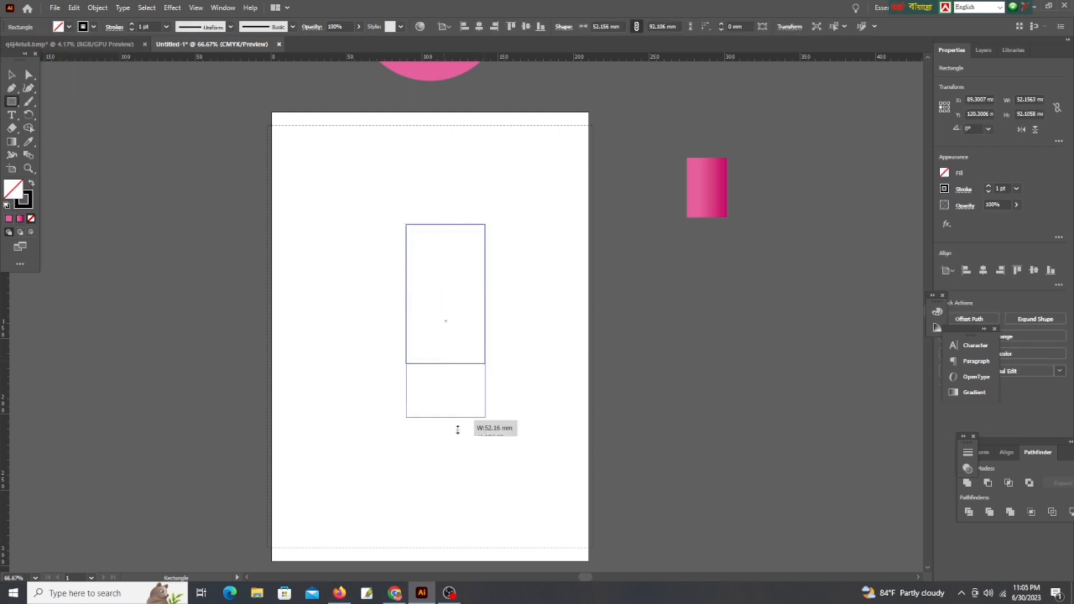
left_click_drag(485, 330, 493, 331)
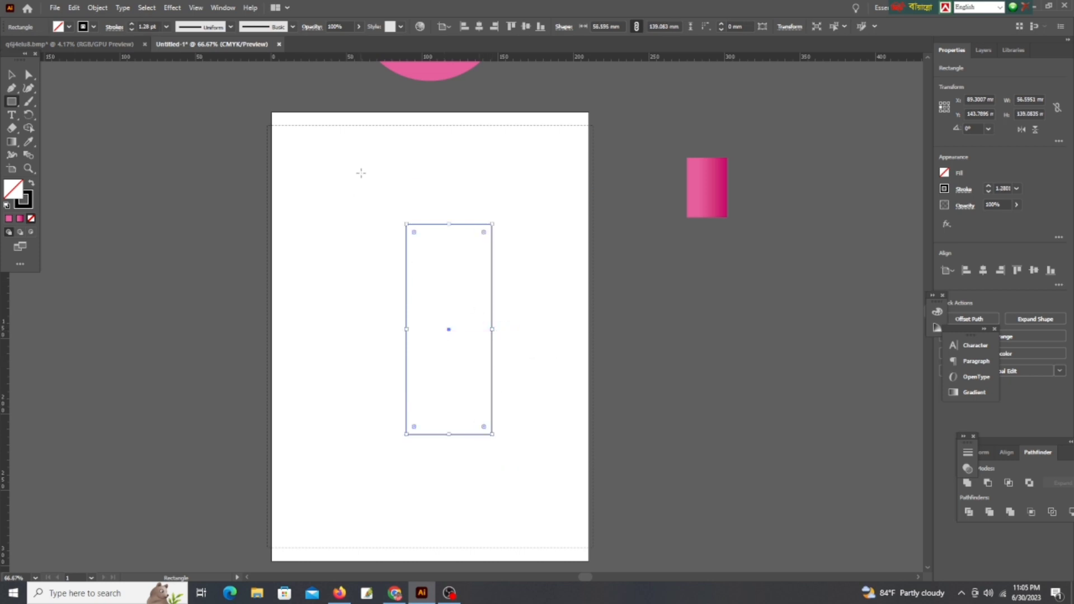
Round the rectangle's two top corners into a full semicircular arch
key("a")
left_click_drag(272, 141, 572, 302)
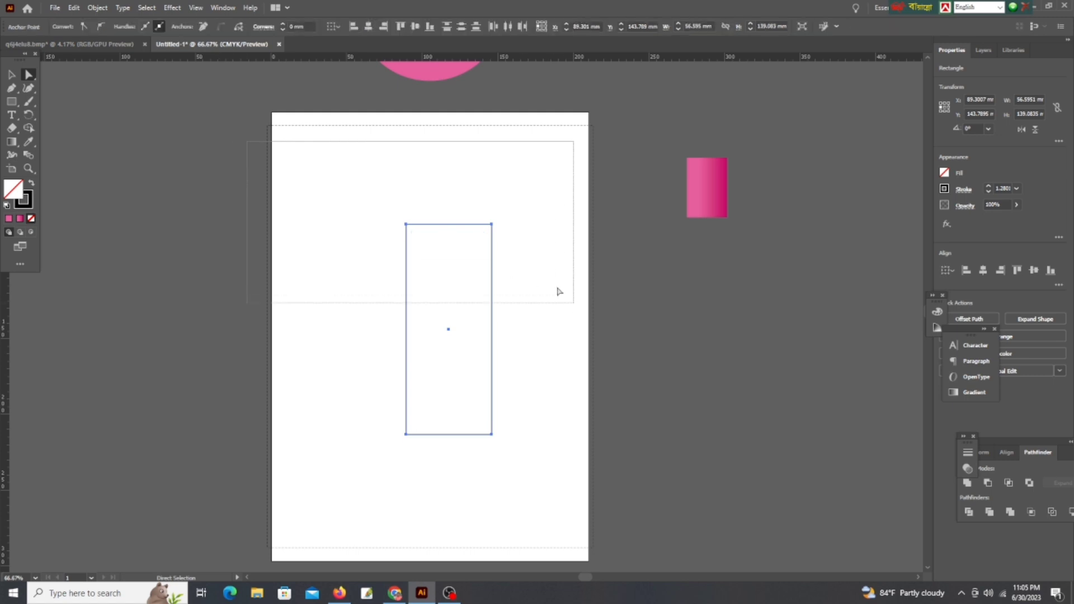
left_click_drag(484, 232, 465, 354)
Select the arch shape and paste a copy directly in front (Ctrl+C, Ctrl+F)
left_click(11, 75)
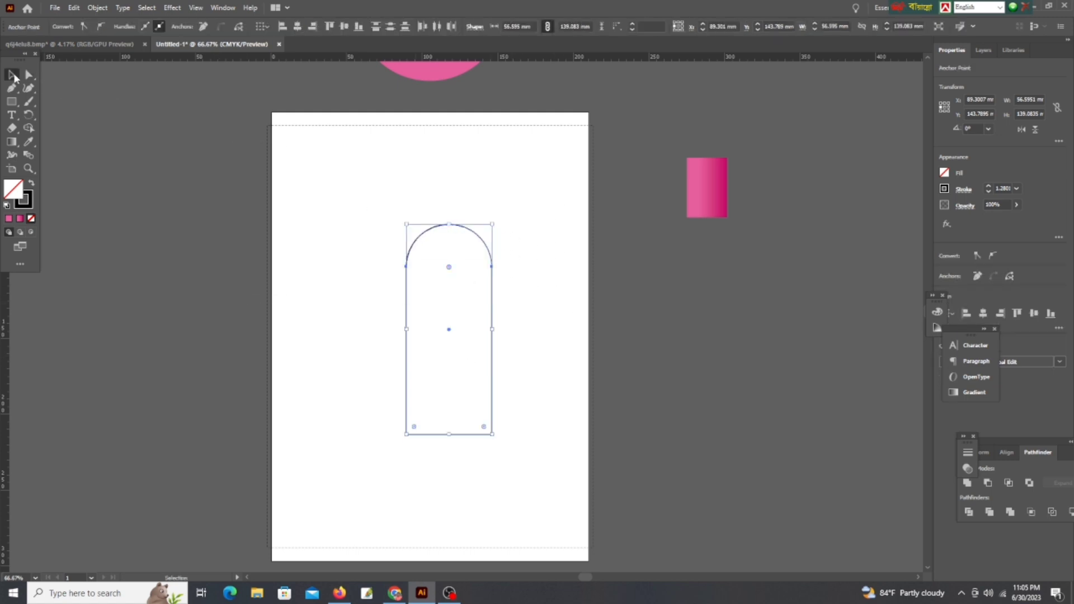
left_click(432, 243)
left_click_drag(381, 212, 526, 338)
key("ctrl+c")
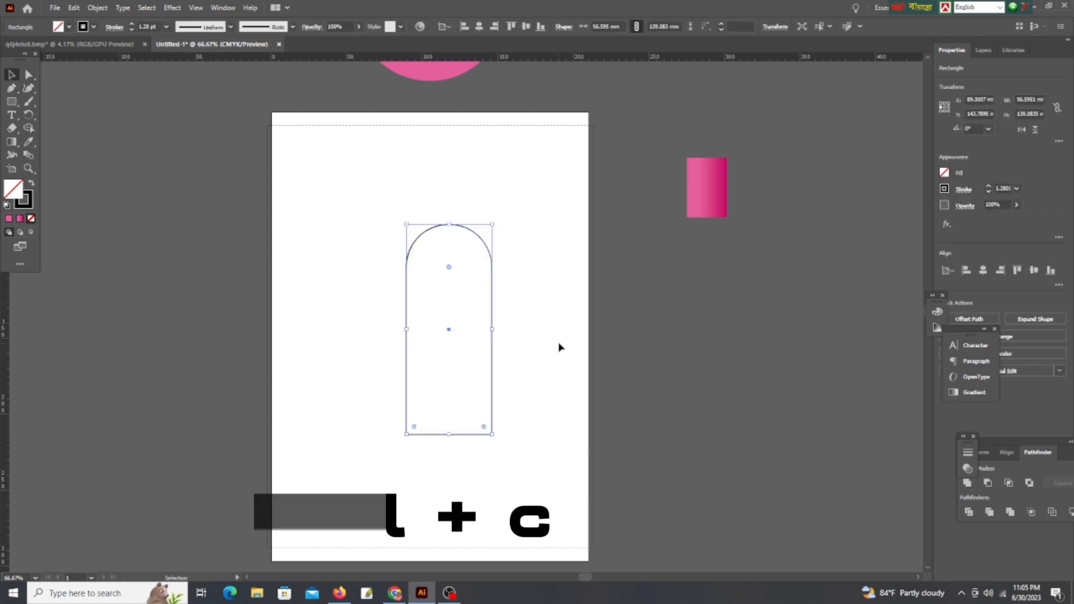
key("ctrl+f")
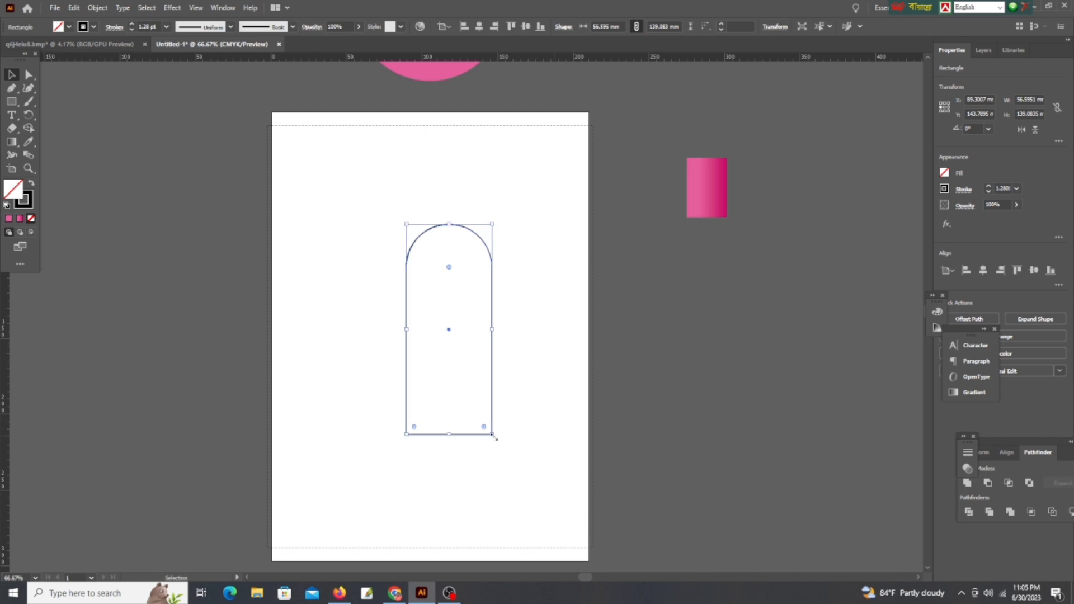
Rotate the copy 90° into a horizontal arch and nudge it three steps left
left_click_drag(492, 434, 343, 410)
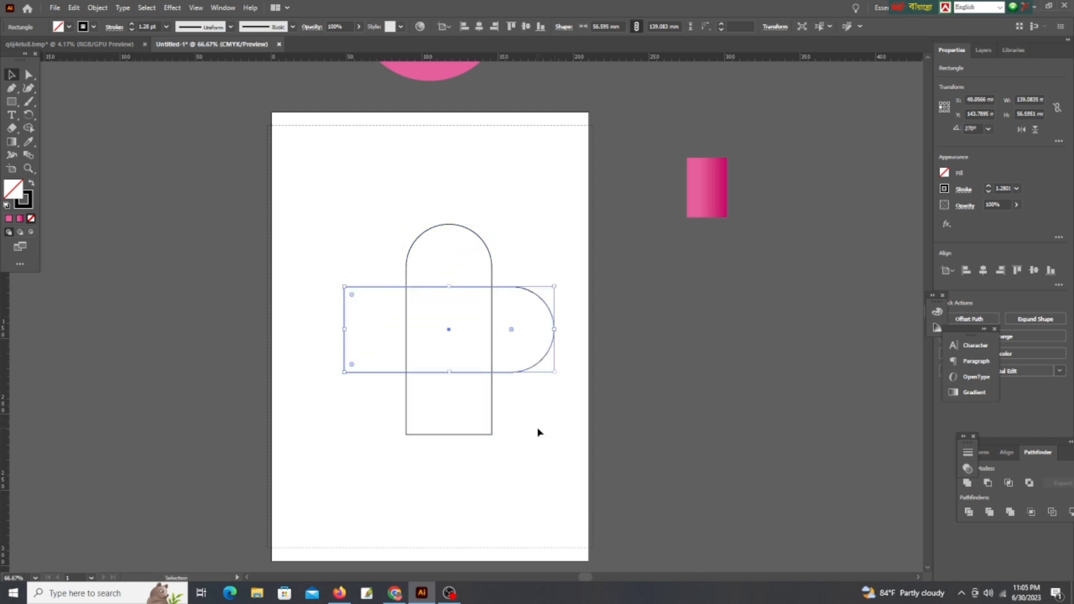
scroll(537, 426, "up", 1)
key("Left")
key("Left")
key("Left")
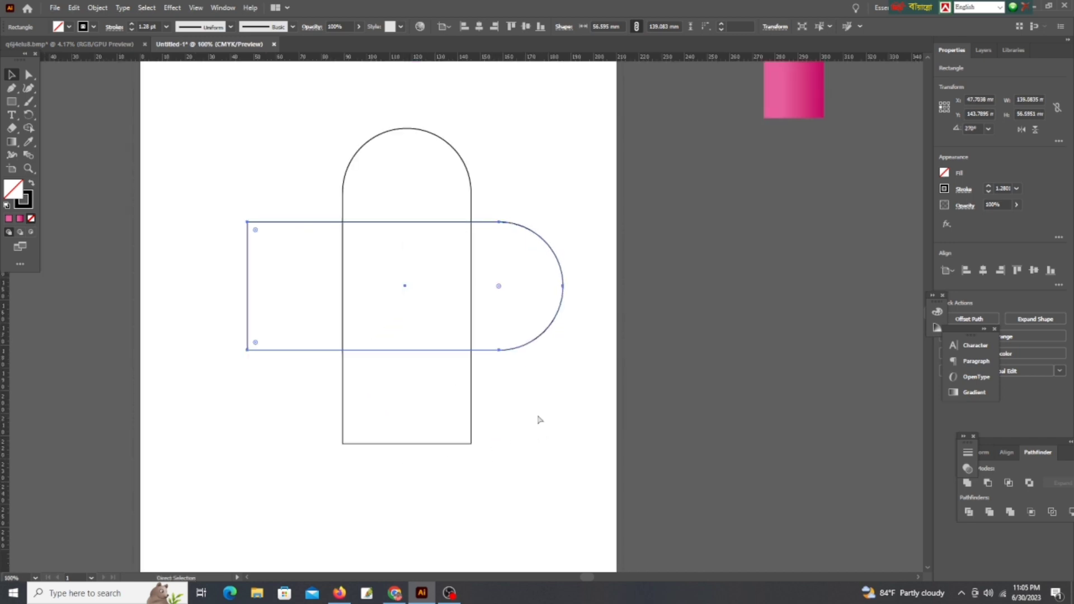
key("Left")
key("Left")
key("Left")
key("Left")
key("Left")
key("Left")
key("Left")
key("Left")
key("Left")
key("Left")
key("Left")
key("Left")
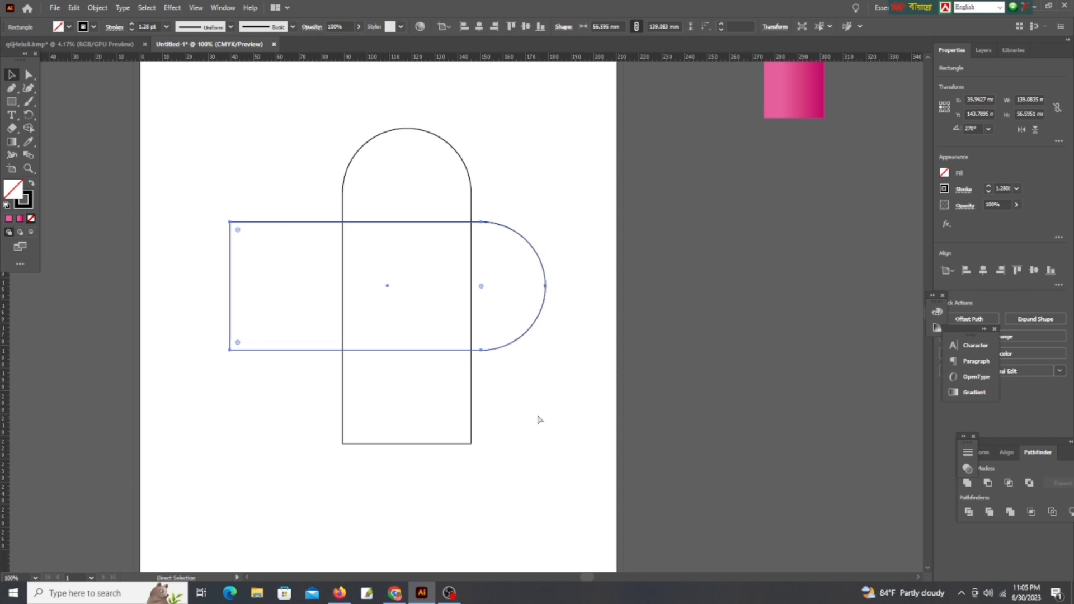
key("Left")
key("Left")
key("Left")
key("Left")
key("Left")
key("Left")
key("Left")
key("Left")
key("Left")
key("Left")
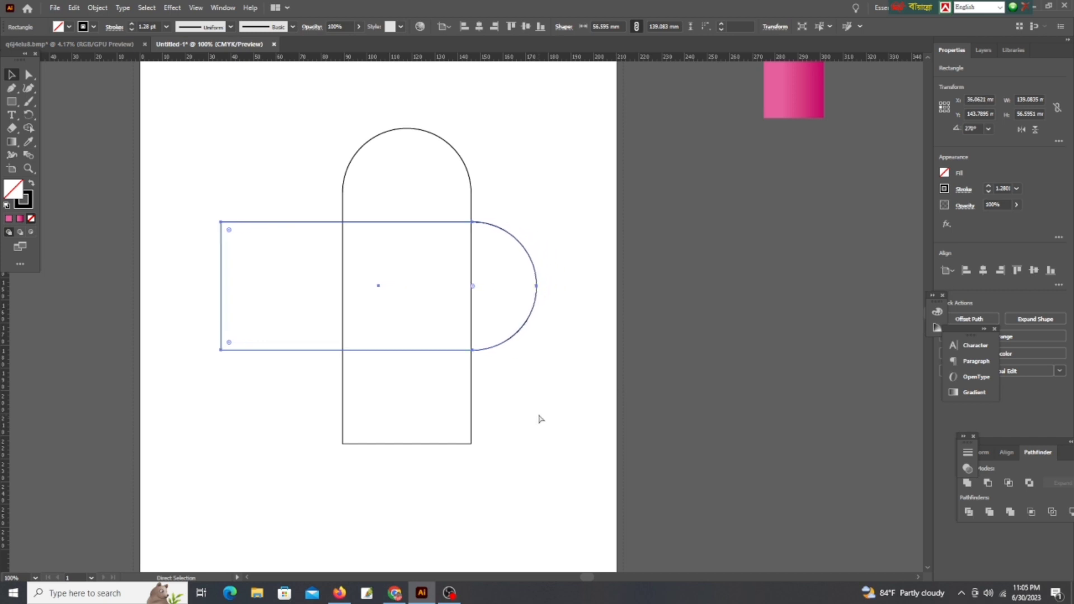
Nudge the upright arch down four steps
left_click(540, 419)
left_click(464, 157)
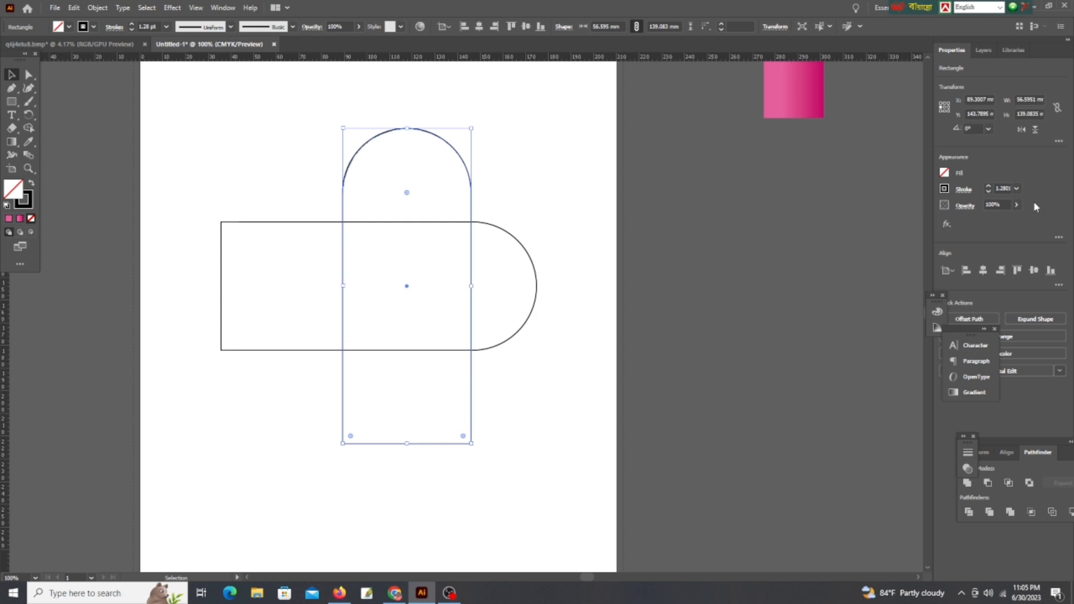
key("Down")
key("Down")
key("Down")
key("Down")
key("Down")
key("Down")
key("Down")
key("Down")
key("Down")
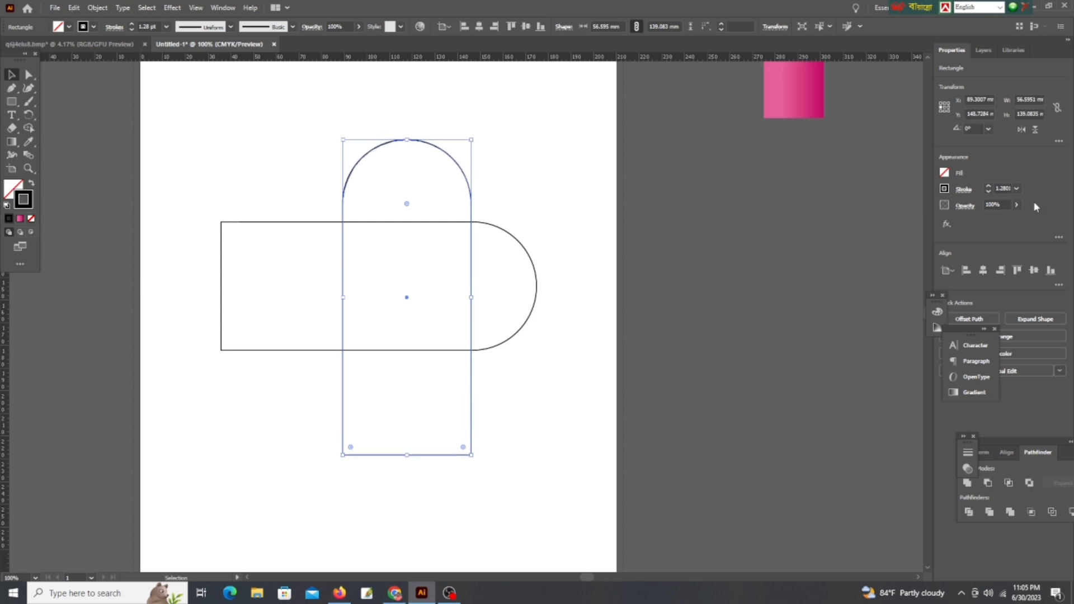
key("Down")
key("Down")
key("Down")
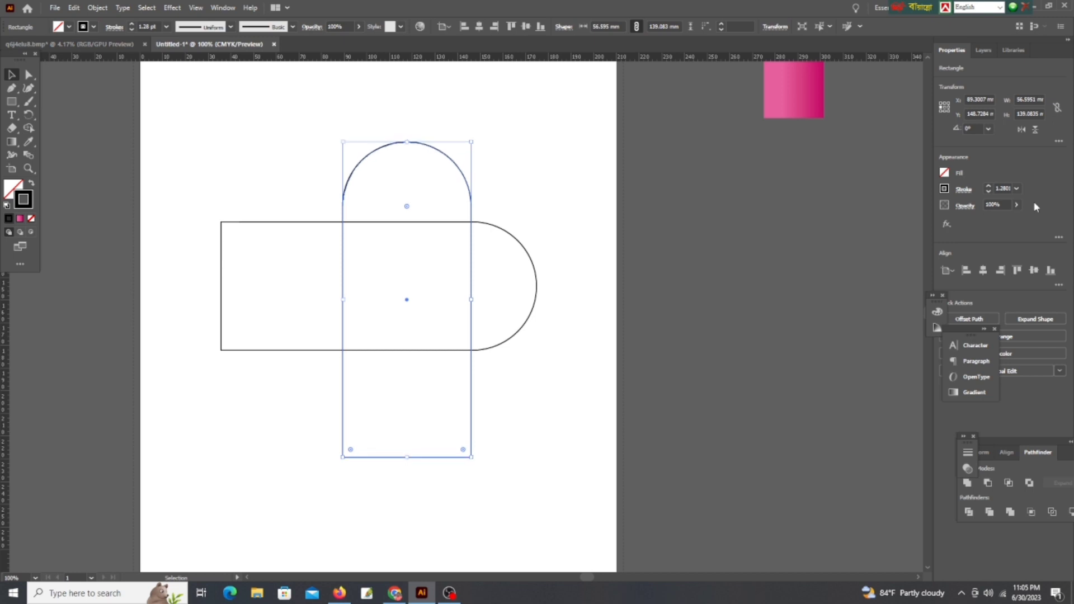
key("Down")
key("Down")
key("Down")
key("Down")
key("Down")
key("Down")
key("Down")
key("Down")
key("Down")
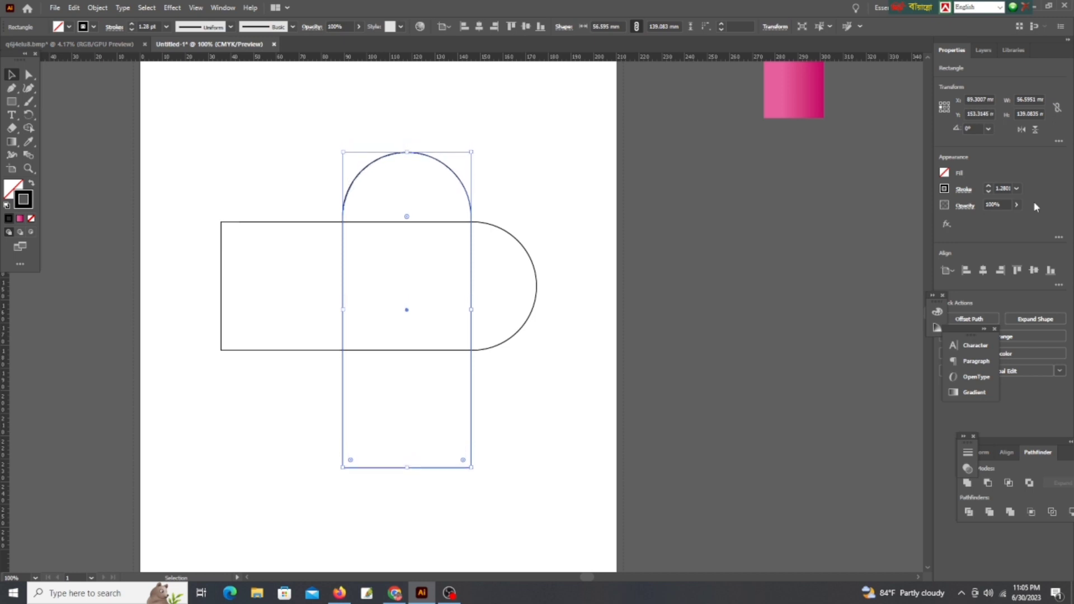
key("Down")
key("Down")
key("Down")
key("Down")
key("Down")
key("Down")
key("Down")
key("Down")
key("Down")
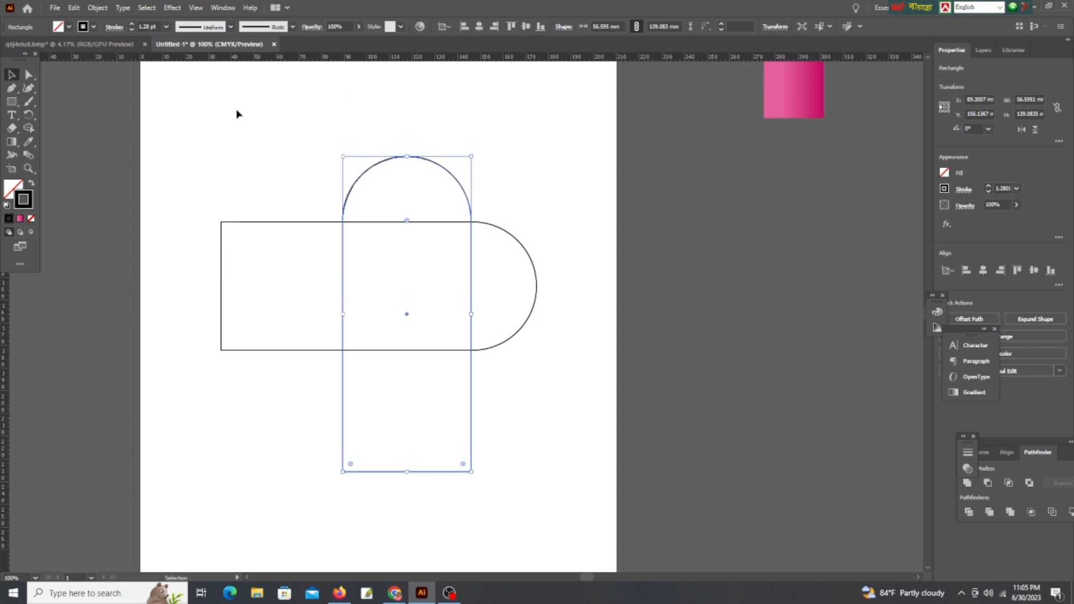
Nudge the upright arch up and down while zooming to check the junction
left_click(27, 74)
scroll(420, 220, "up", 2)
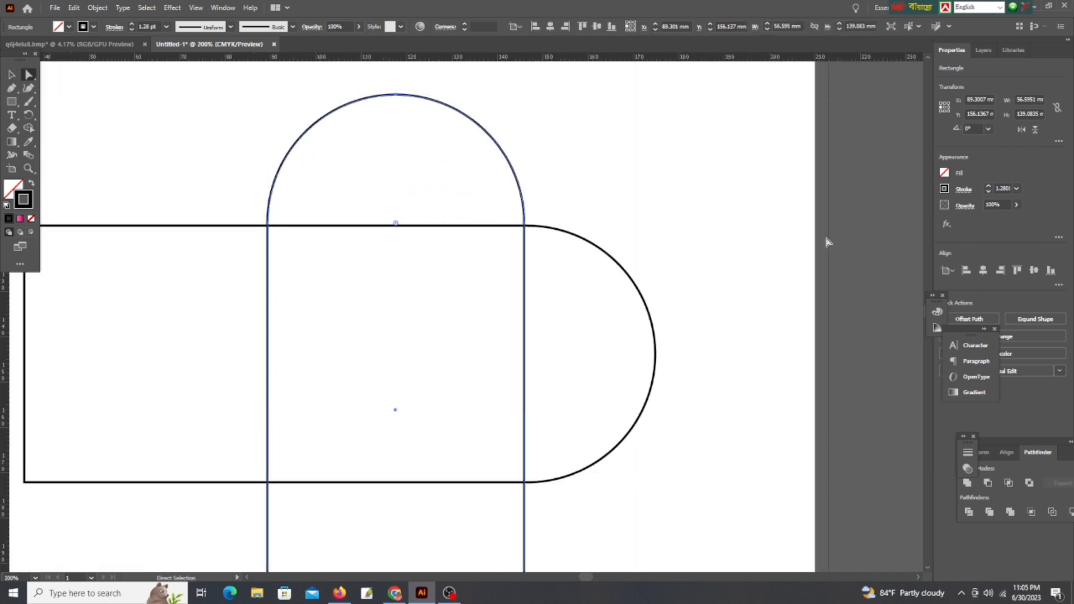
key("Down")
key("Down")
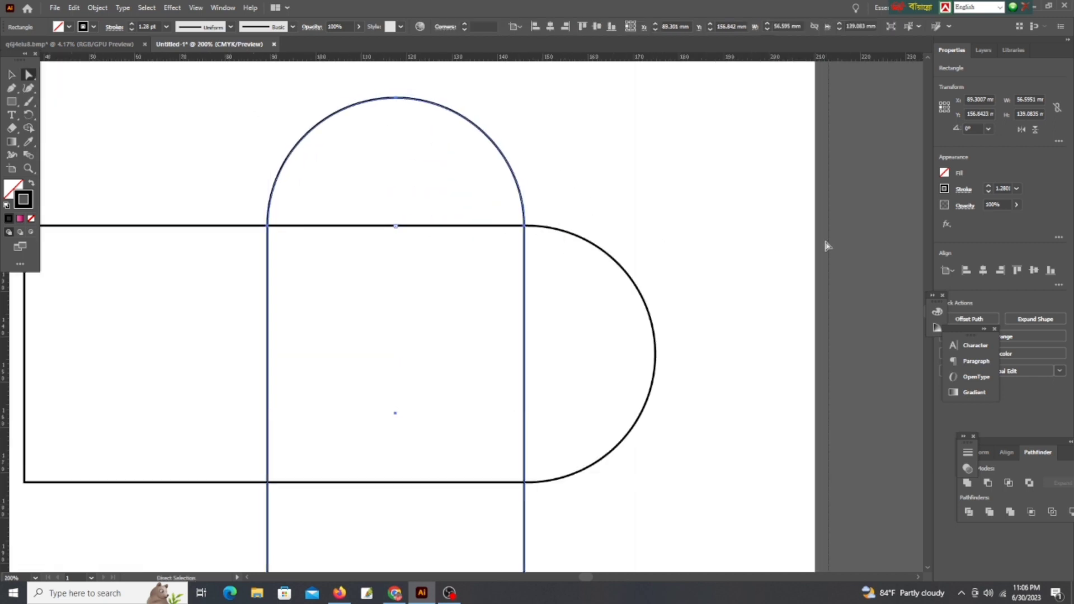
scroll(739, 239, "down", 1)
scroll(654, 271, "down", 1)
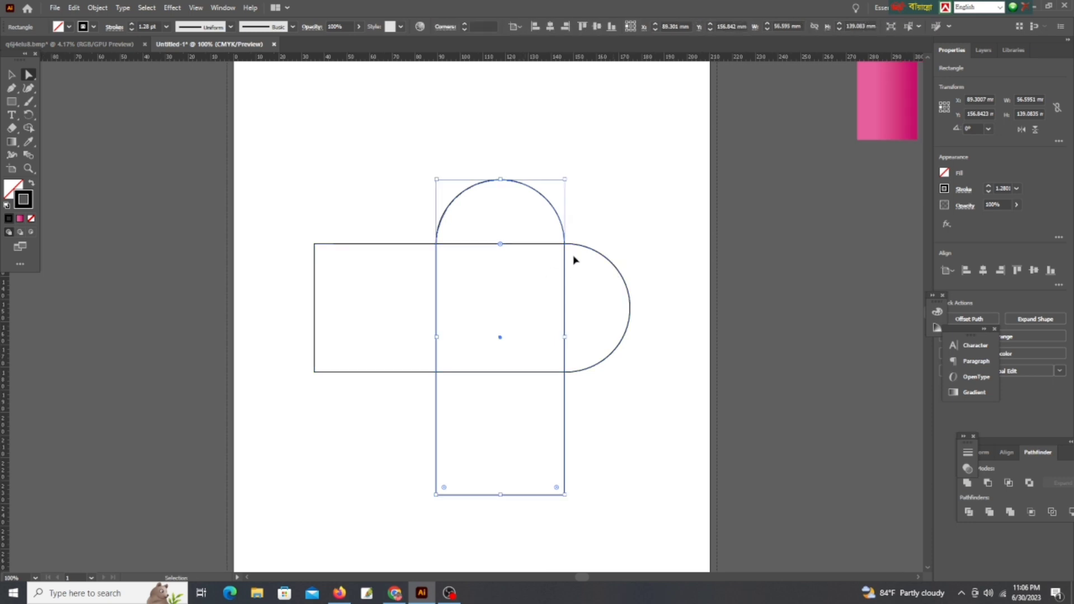
key("Up")
key("Up")
key("Up")
key("Up")
key("Up")
key("Up")
key("Up")
key("Up")
key("Up")
key("Up")
key("Up")
key("Up")
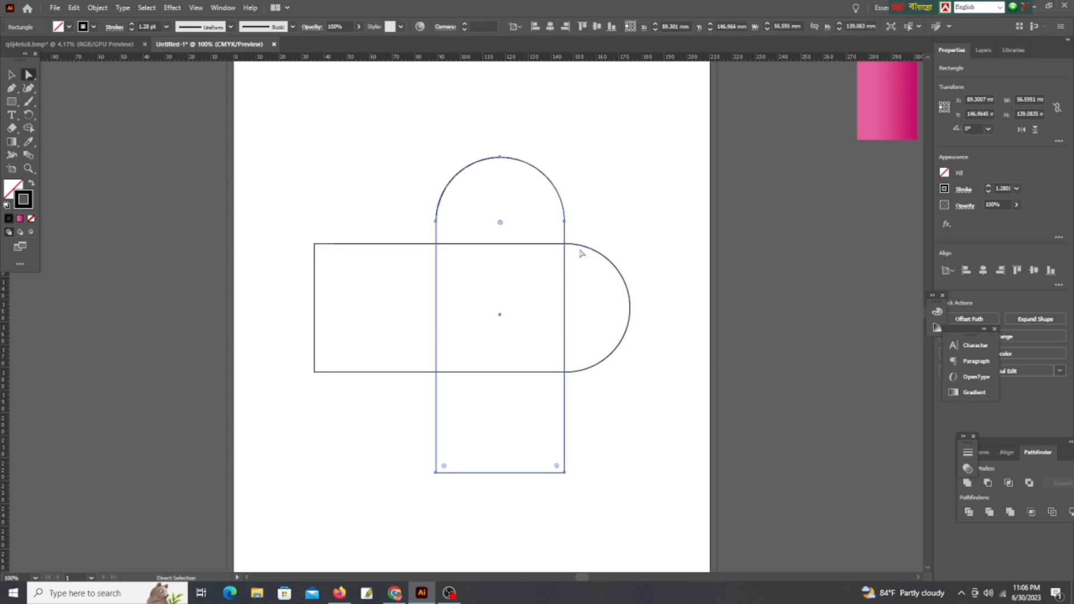
key("Down")
key("Down")
key("Down")
key("Down")
key("Down")
key("Down")
key("Down")
key("Down")
key("Down")
key("Down")
key("Down")
key("Down")
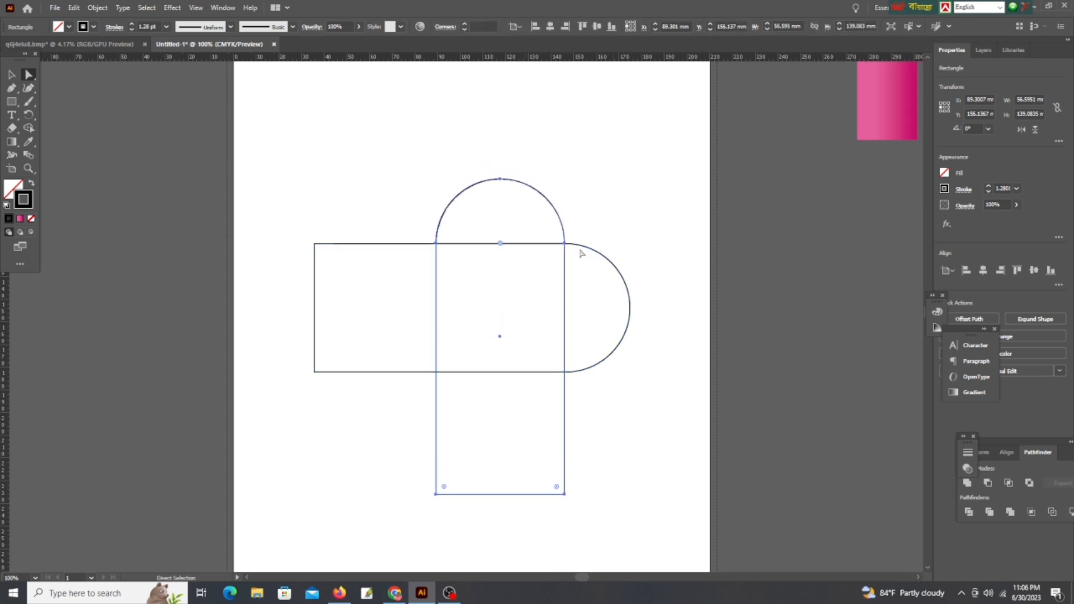
scroll(307, 202, "up", 3)
scroll(408, 245, "up", 1)
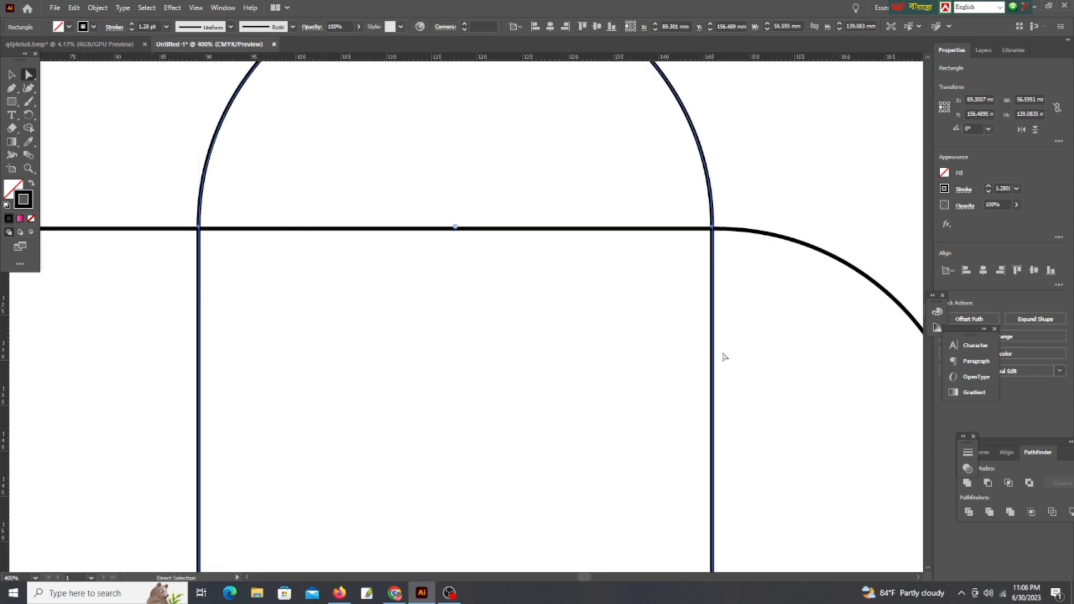
key("Down")
scroll(334, 208, "down", 5)
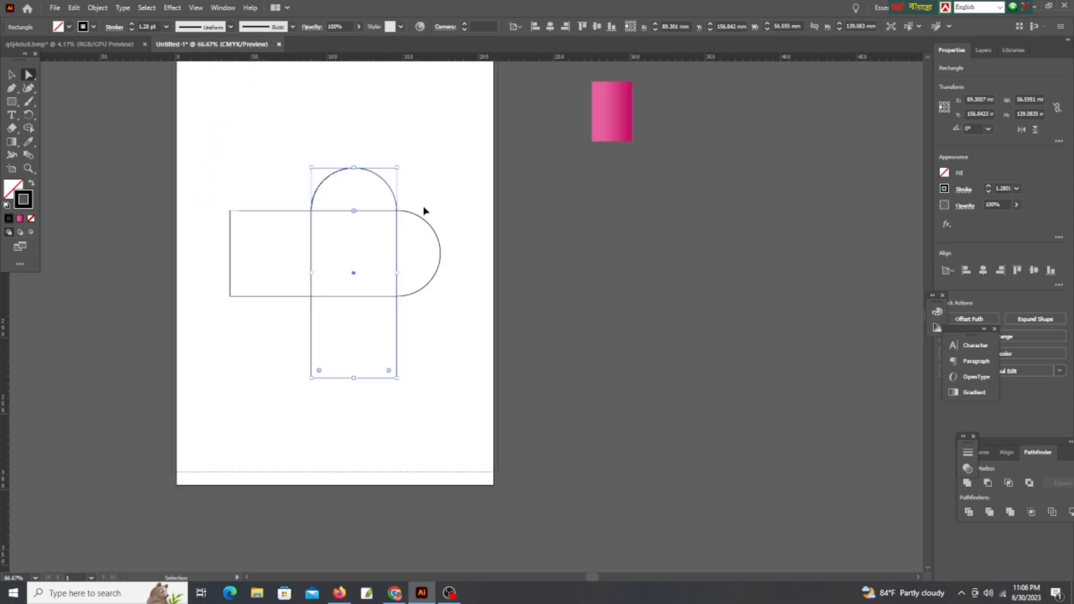
In Outline view, move the rectangle's top-left corner down onto the line
key("ctrl+y")
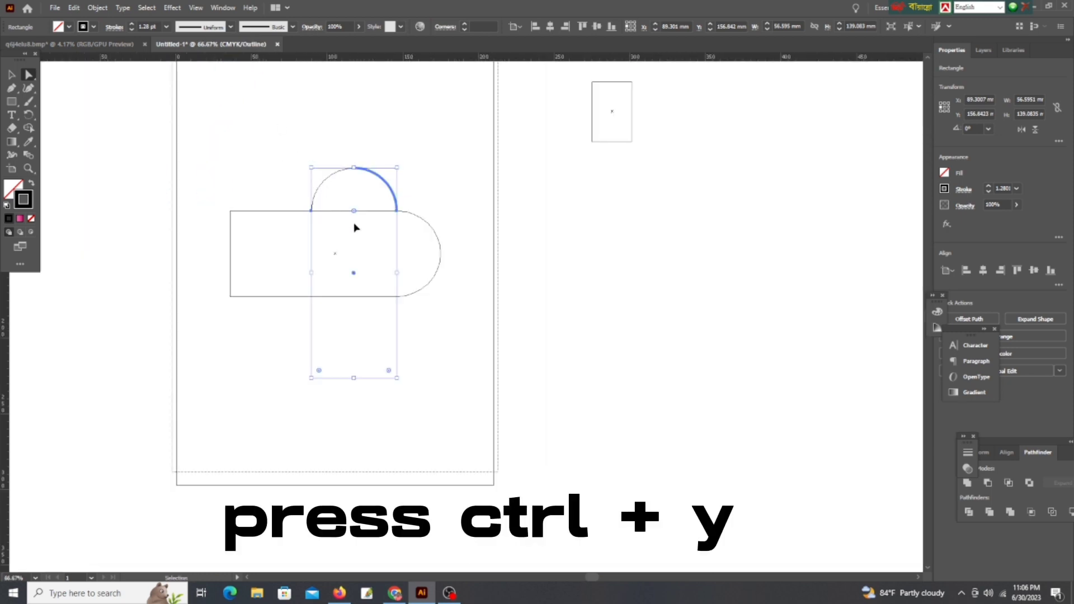
scroll(308, 214, "up", 4)
scroll(128, 165, "up", 4)
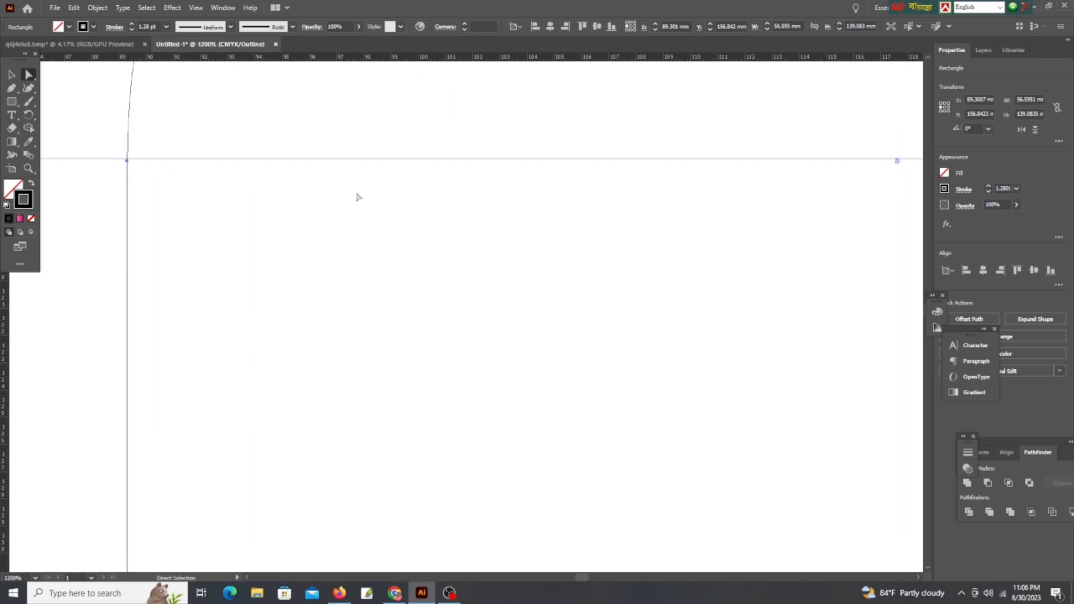
left_click_drag(127, 151, 127, 160)
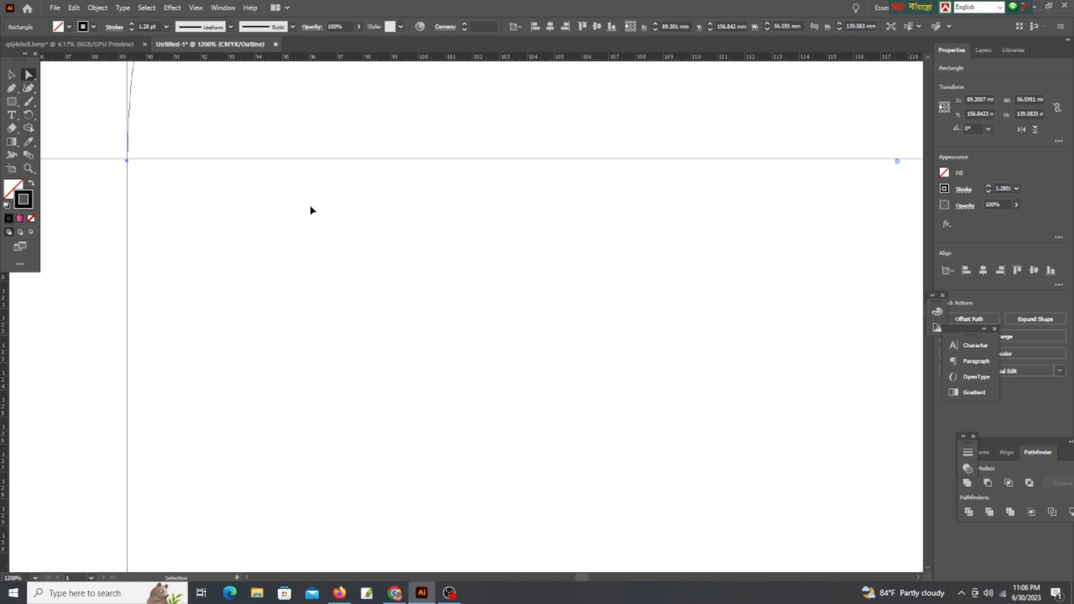
key("ctrl+y")
Select the horizontal semicircle-ended shape and inspect its edges
scroll(693, 213, "right", 2)
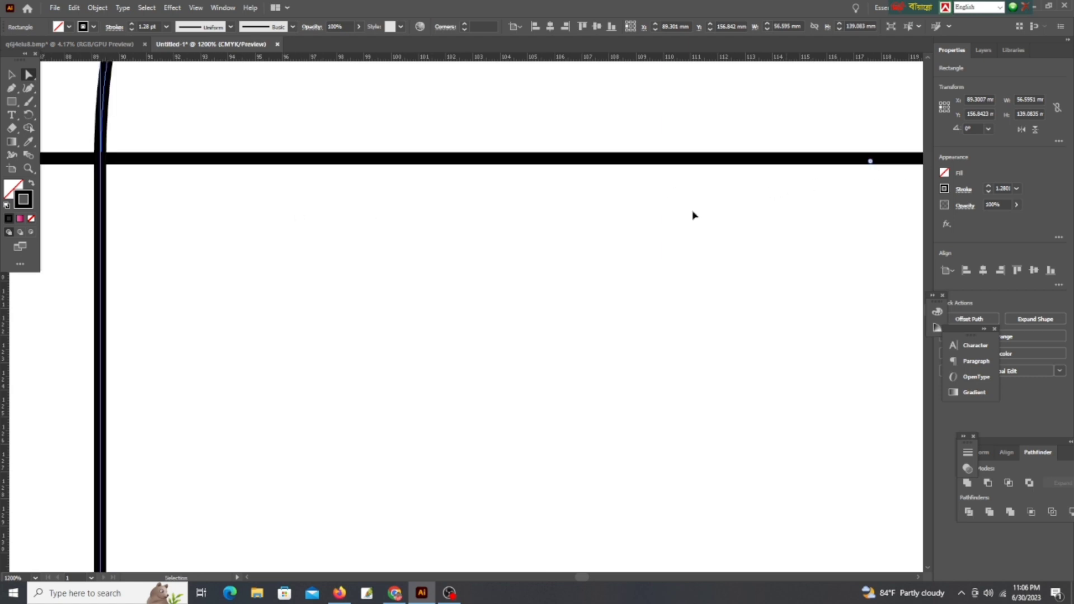
scroll(693, 214, "right", 2)
left_click(19, 80)
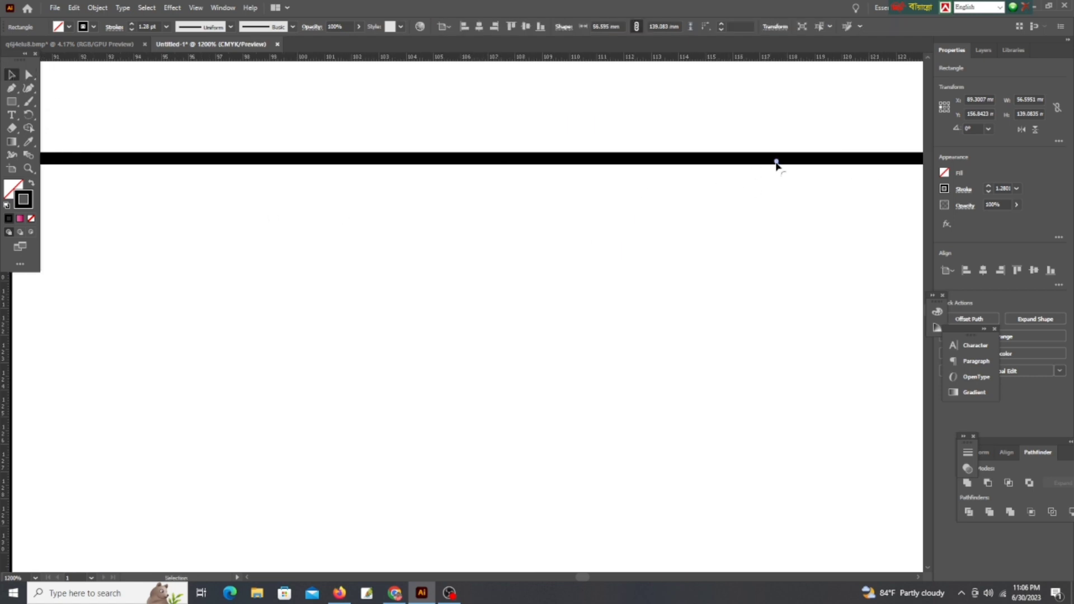
scroll(777, 162, "down", 5)
scroll(775, 165, "down", 5)
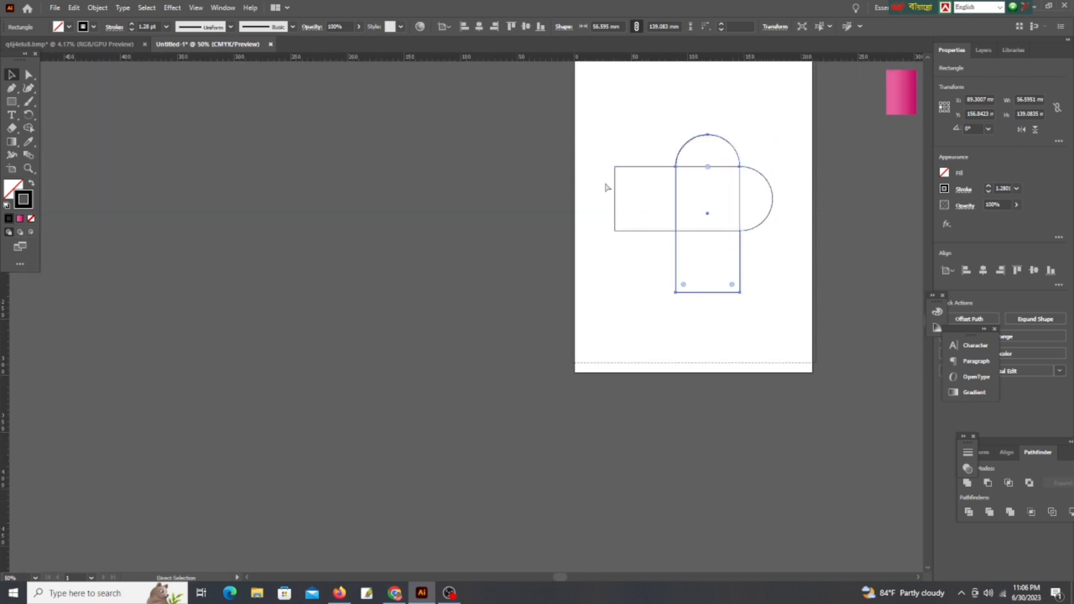
scroll(704, 192, "right", 2)
scroll(704, 192, "up", 1)
scroll(686, 193, "up", 2)
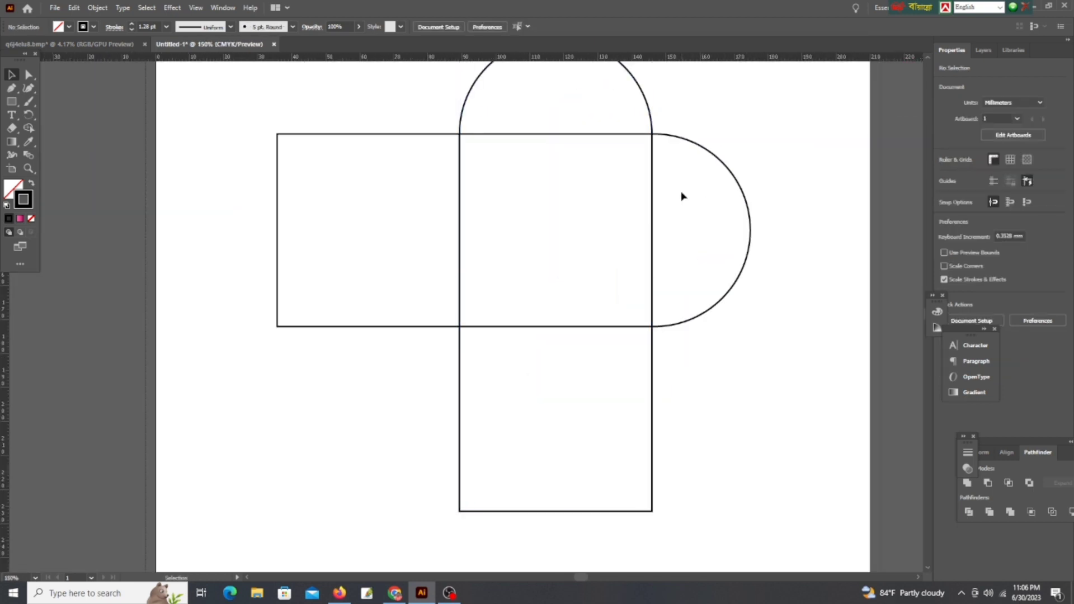
Adjust the live-corner rounding of the sideways shape's semicircle end
left_click(760, 298)
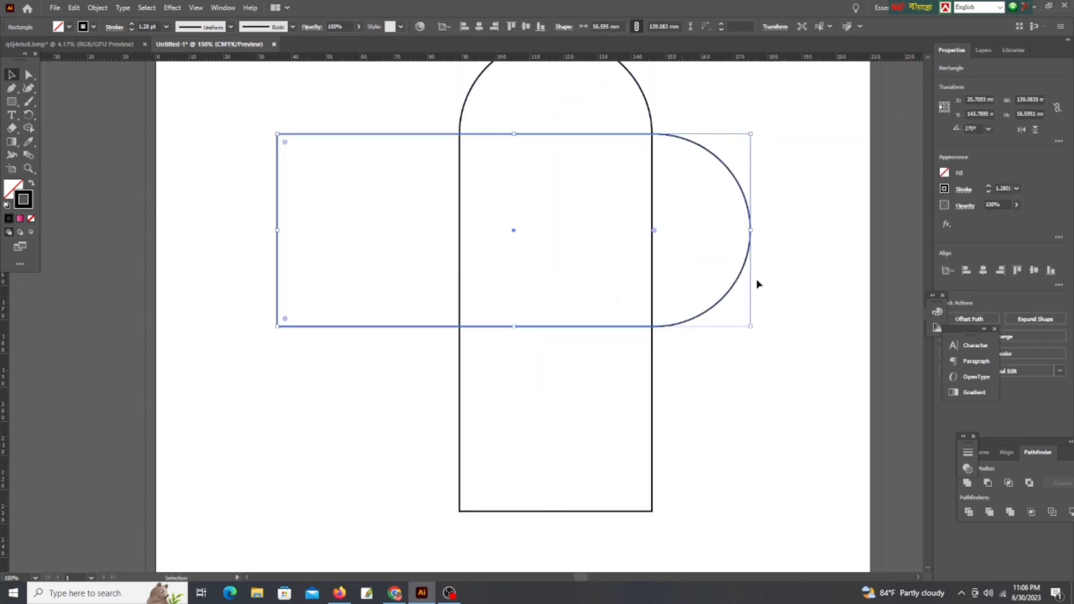
scroll(758, 274, "up", 1)
scroll(754, 260, "up", 3)
left_click_drag(356, 154, 354, 154)
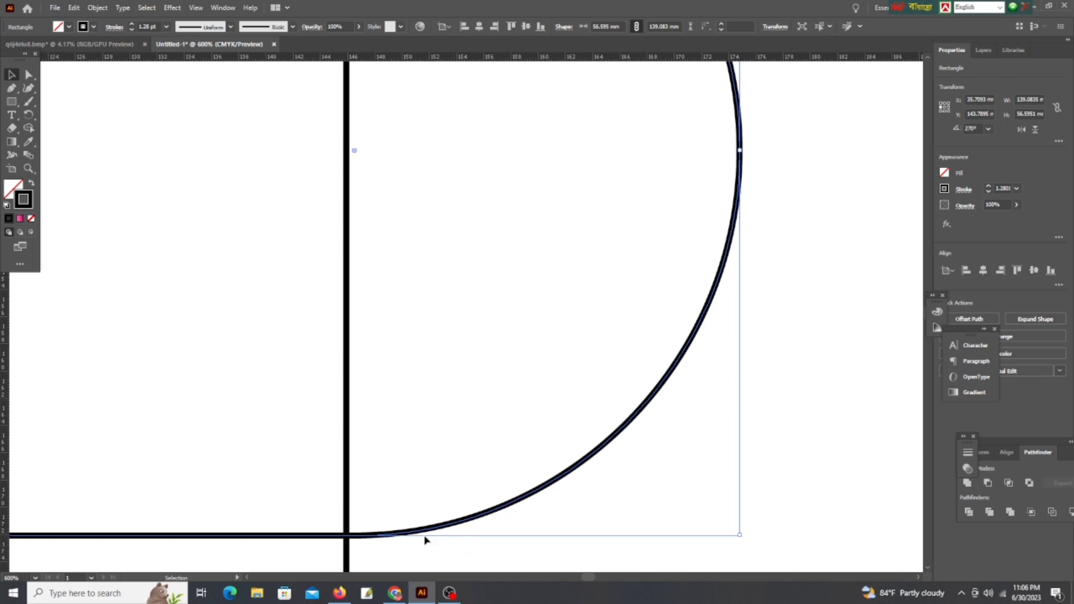
Nudge the sideways shape slightly left and refine its curved end
left_click_drag(356, 540, 350, 539)
left_click(347, 539)
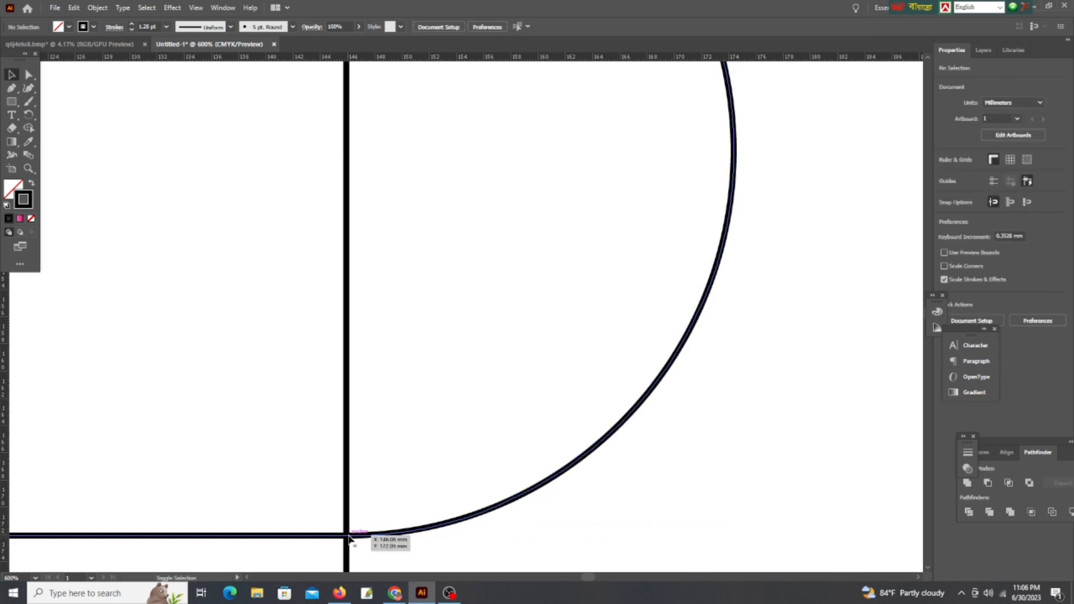
left_click(360, 538)
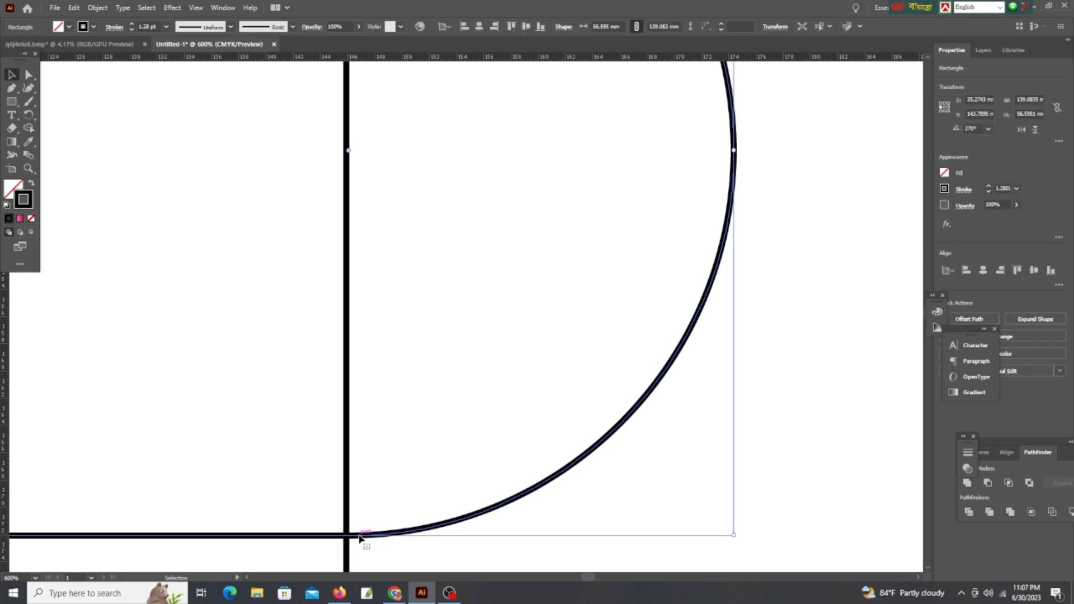
left_click(340, 541)
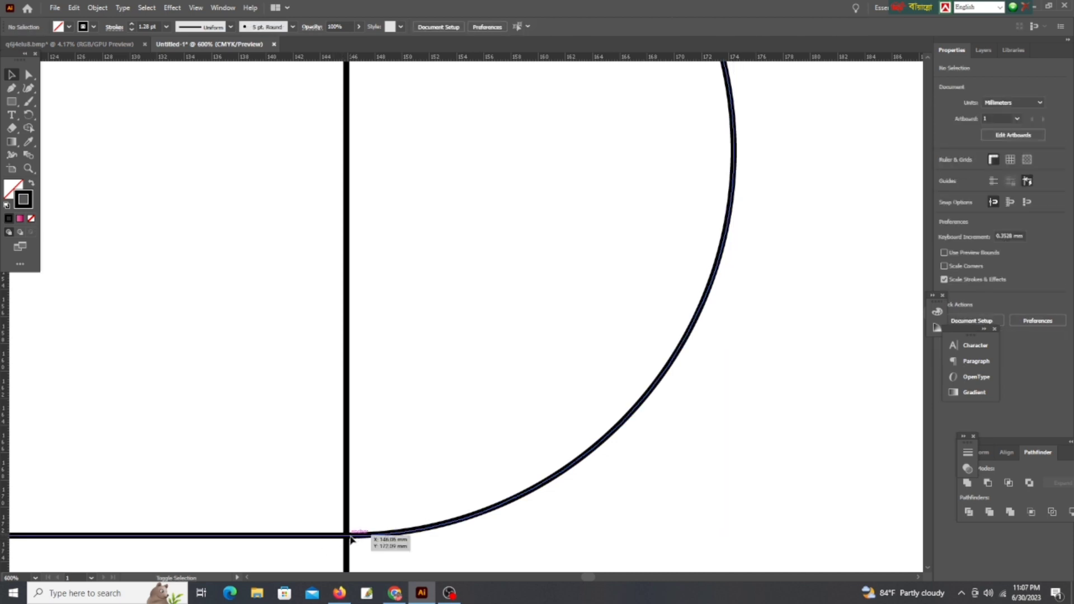
left_click_drag(347, 539, 362, 539)
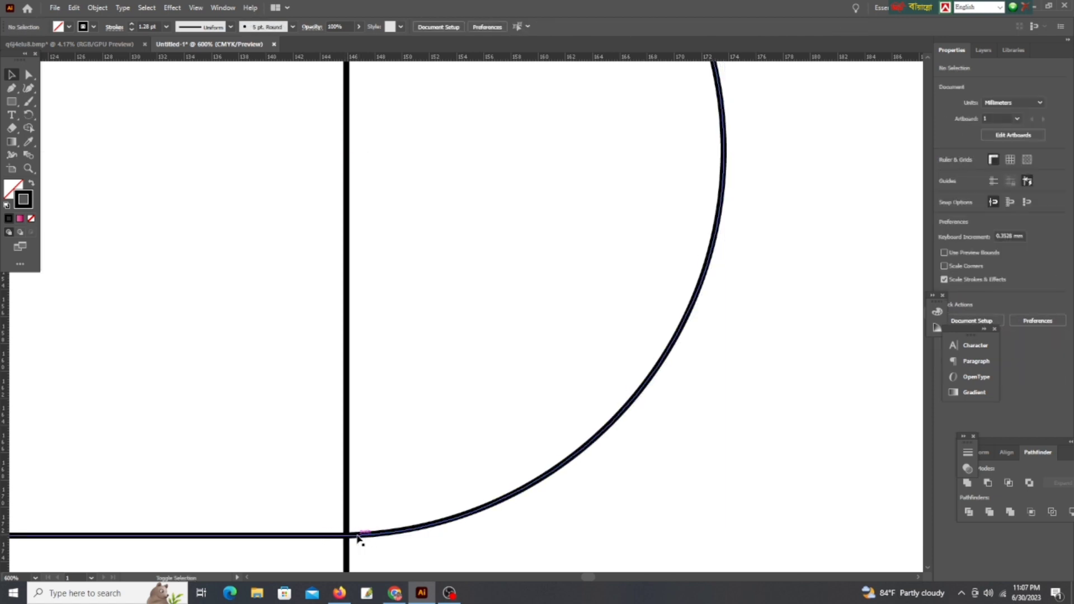
left_click_drag(358, 537, 366, 538)
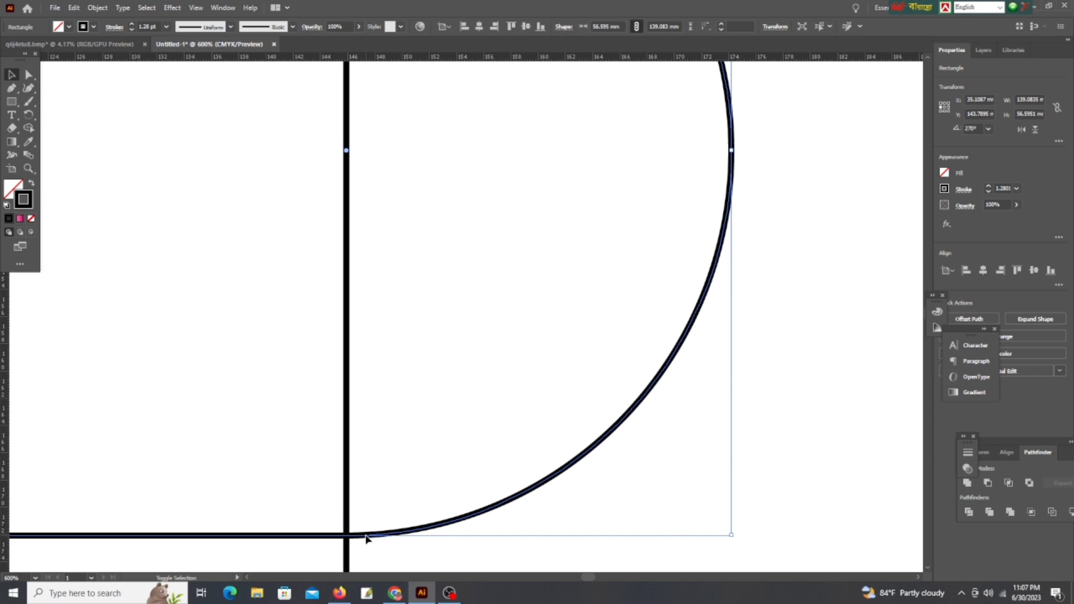
Reshape the top arch's curve where it meets the left junction line
left_click(789, 415)
key("ctrl+0")
scroll(576, 216, "up", 5)
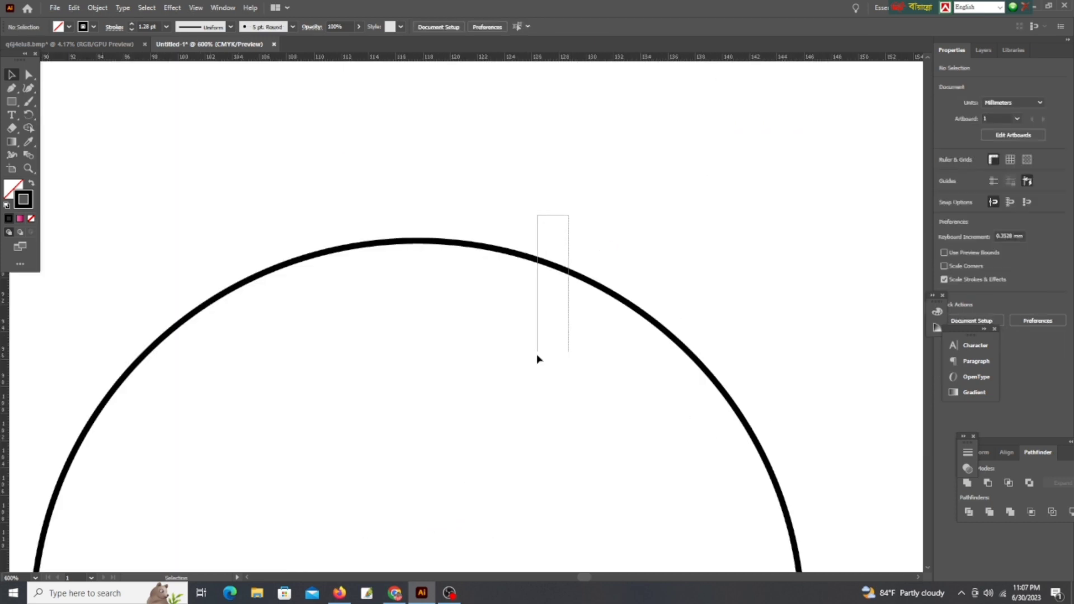
left_click_drag(568, 215, 537, 358)
key("ctrl+0")
scroll(475, 365, "up", 4)
scroll(412, 360, "up", 2)
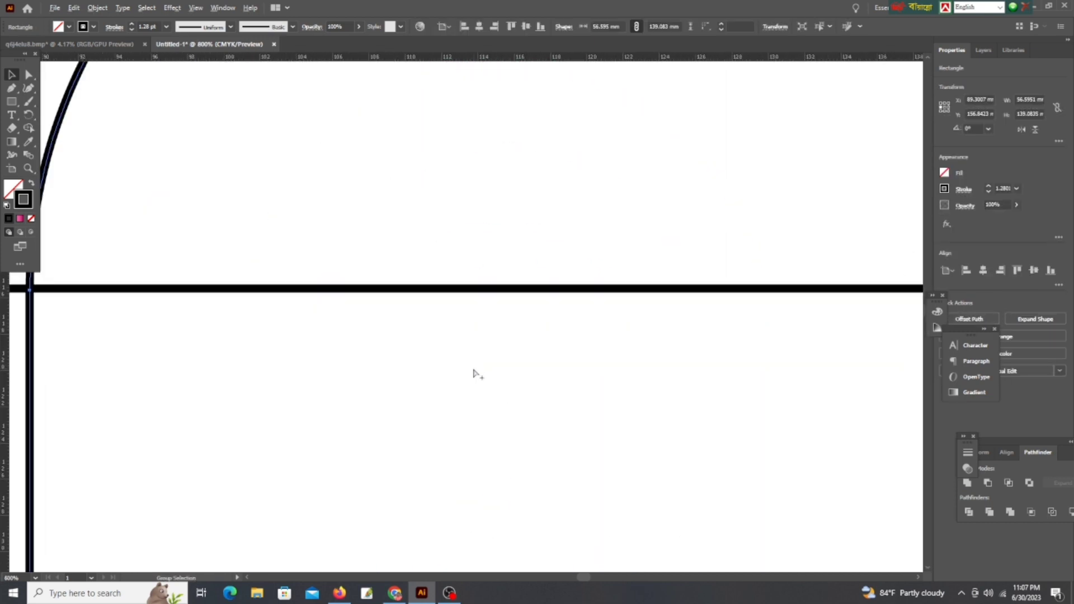
scroll(192, 285, "down", 2)
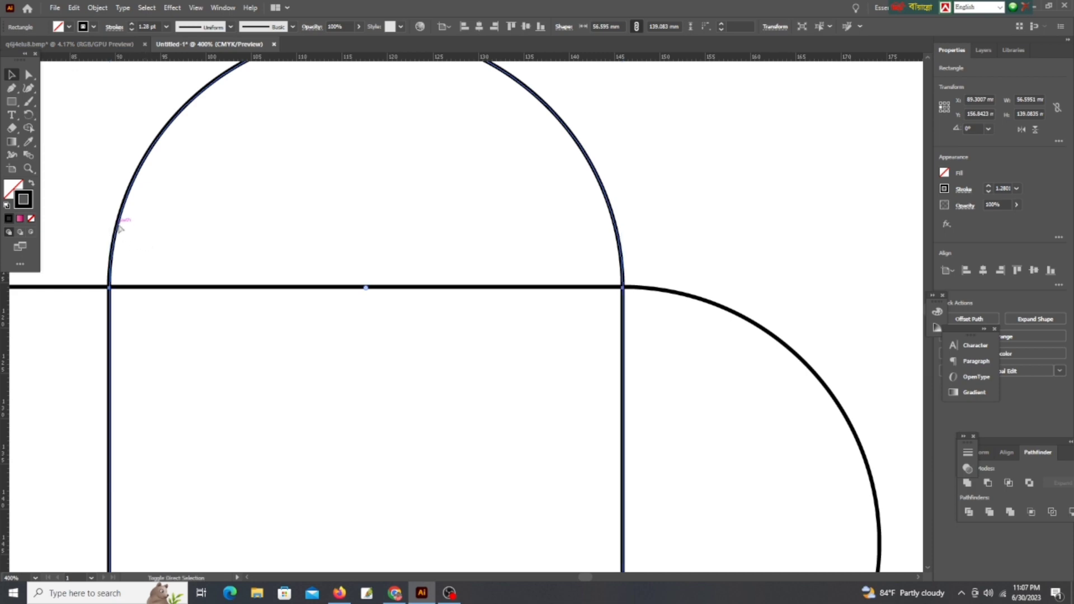
left_click(119, 226)
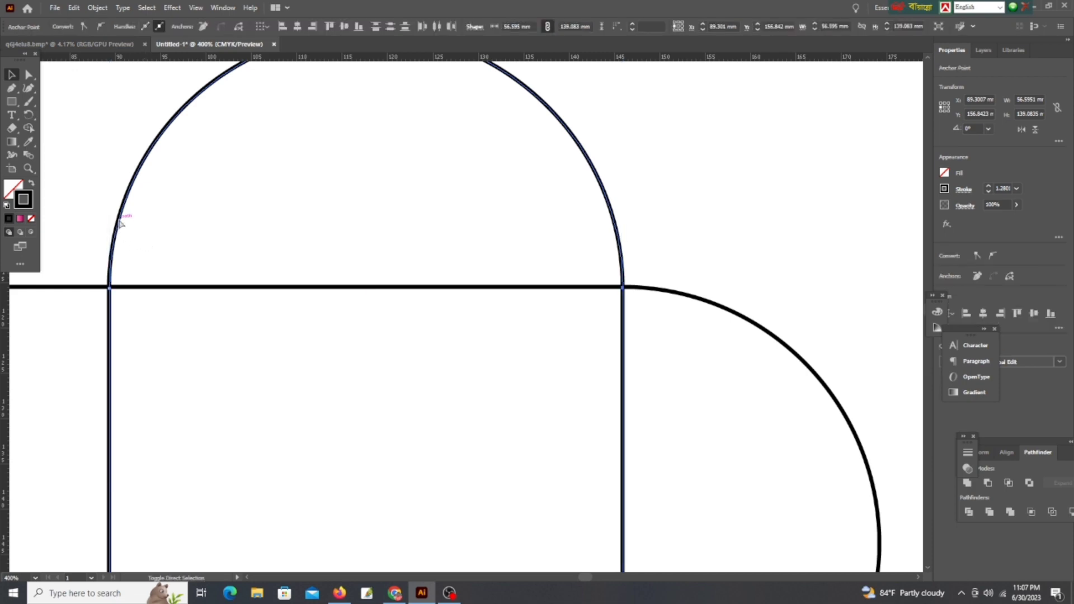
left_click(119, 226)
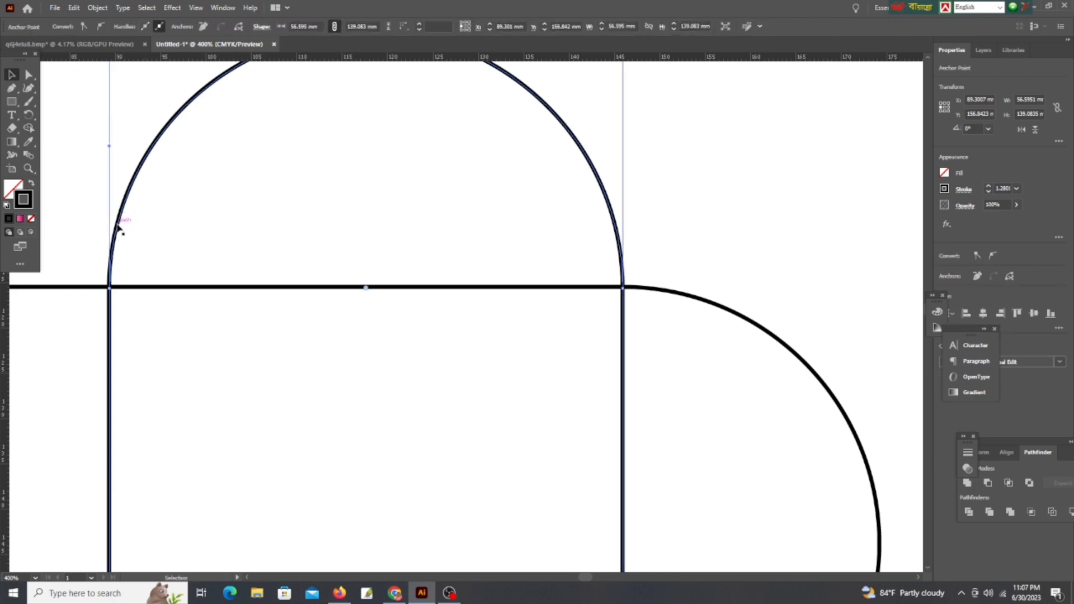
left_click_drag(119, 226, 121, 225)
Move the top arch up about 2 mm so it meets the straight edge
key("v")
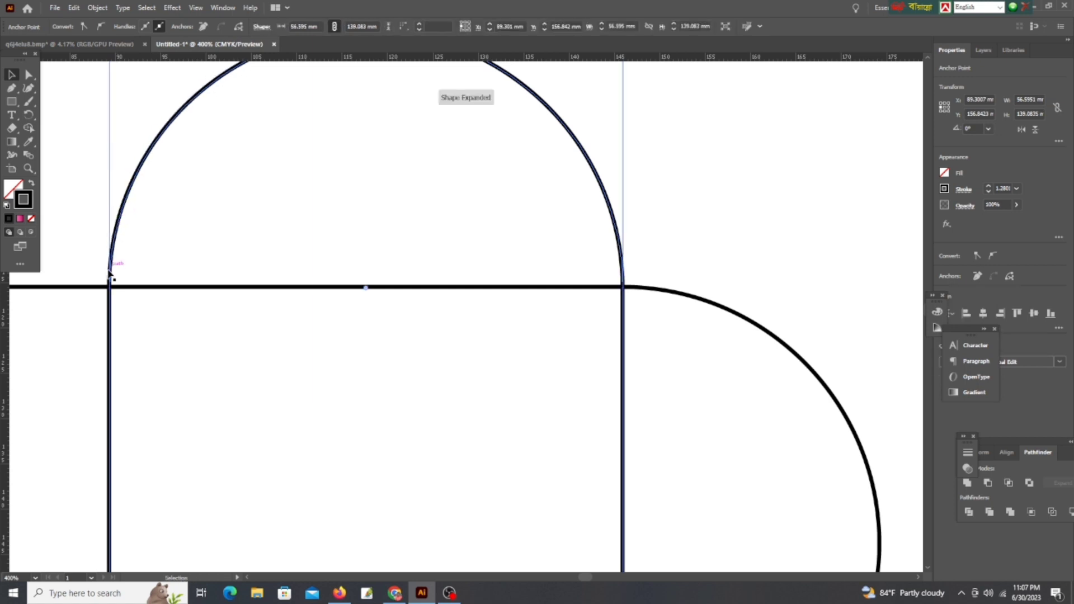
left_click_drag(113, 314, 113, 307)
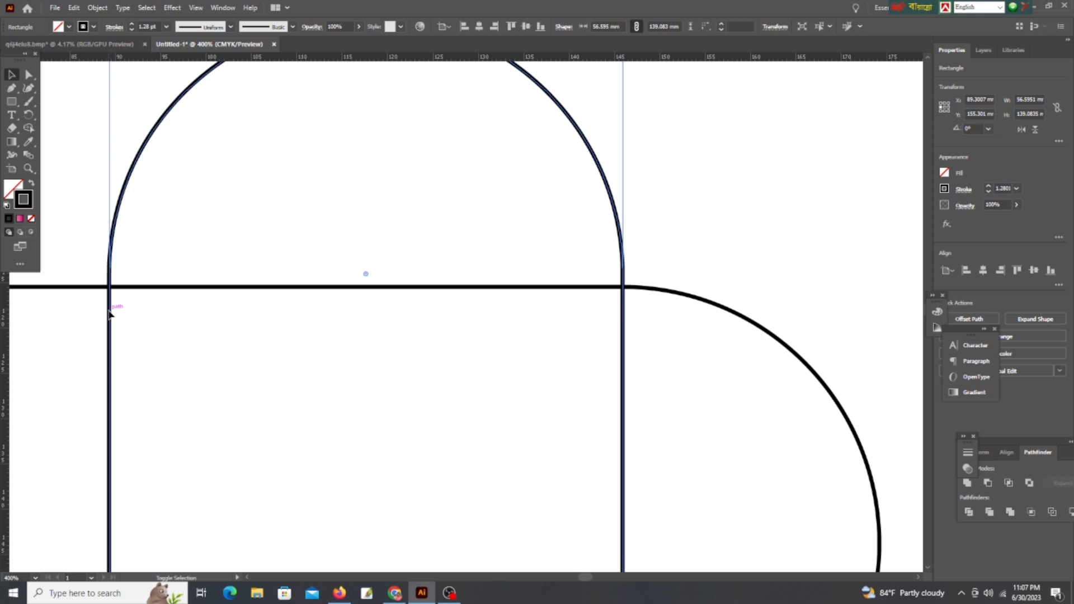
key("ctrl+shift+a")
key("ctrl+z")
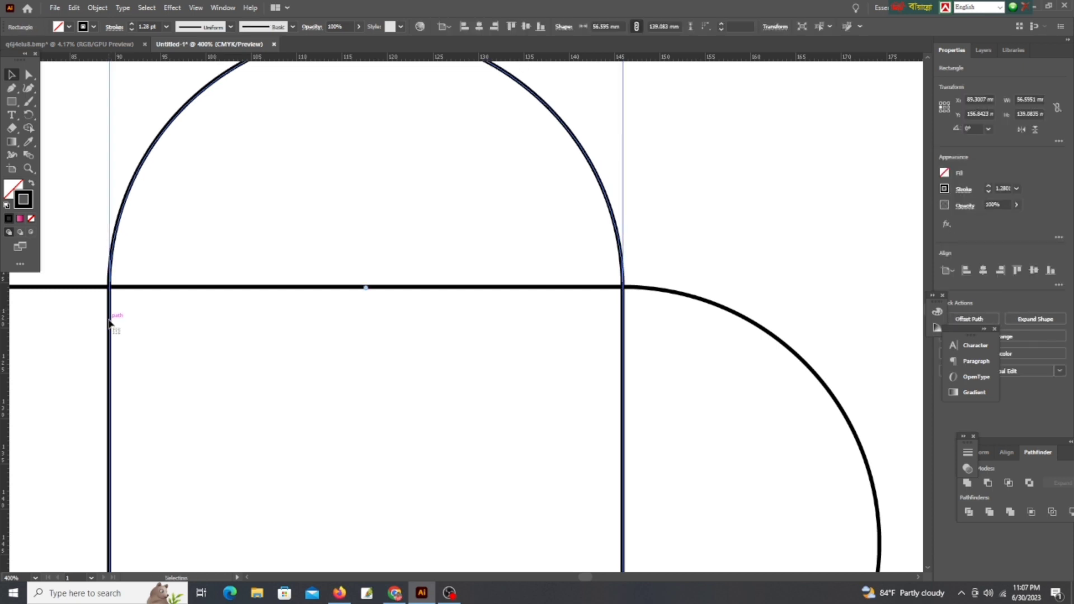
mouse_move(110, 323)
left_mouse_down()
mouse_move(112, 314)
mouse_move(112, 322)
left_mouse_up()
left_click_drag(111, 322, 112, 312)
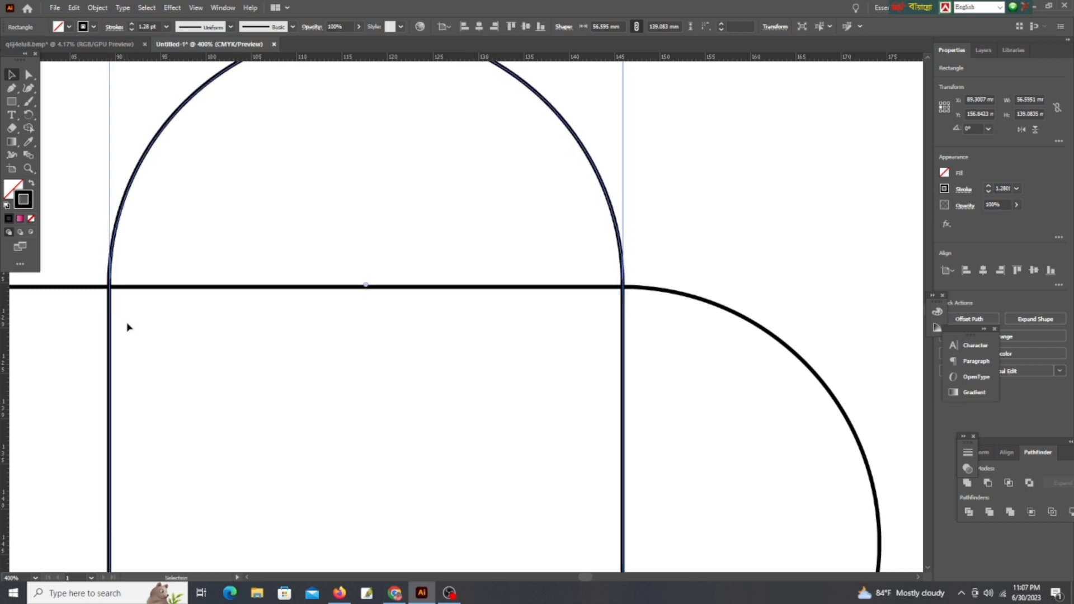
left_click(705, 272)
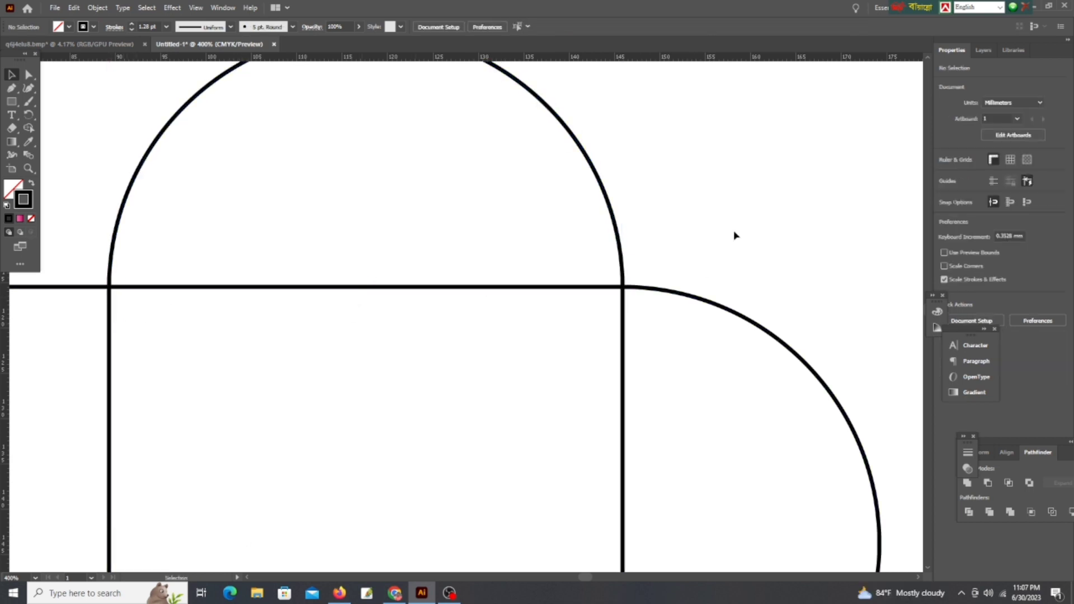
scroll(733, 235, "right", 1)
scroll(729, 238, "down", 4)
scroll(728, 241, "right", 2)
Select all outlines and merge the left rectangle region with Shape Builder
left_click_drag(430, 159, 697, 464)
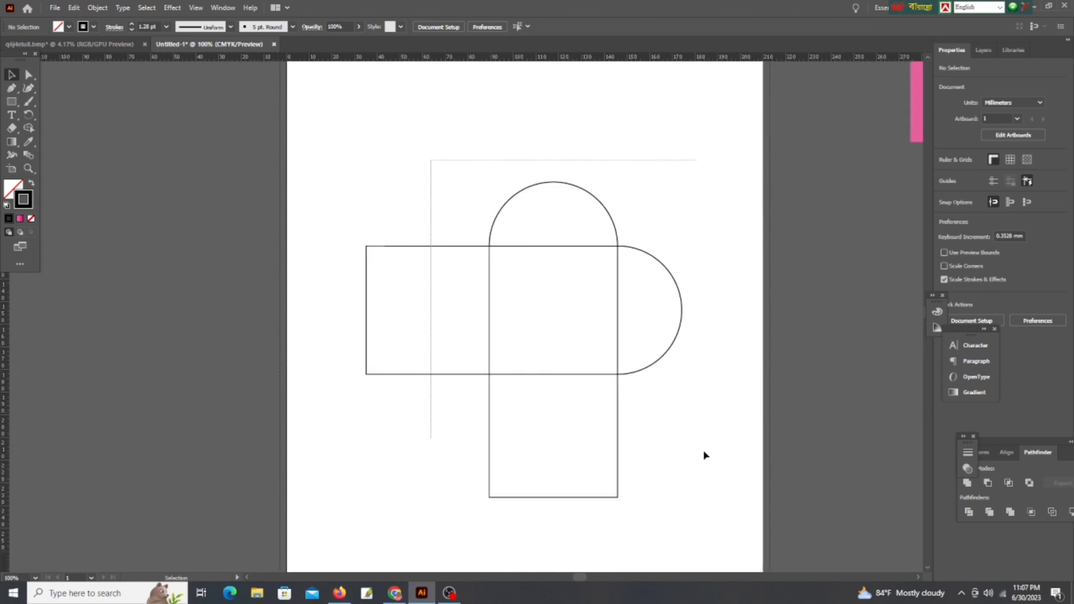
scroll(697, 464, "down", 2)
scroll(593, 420, "up", 2)
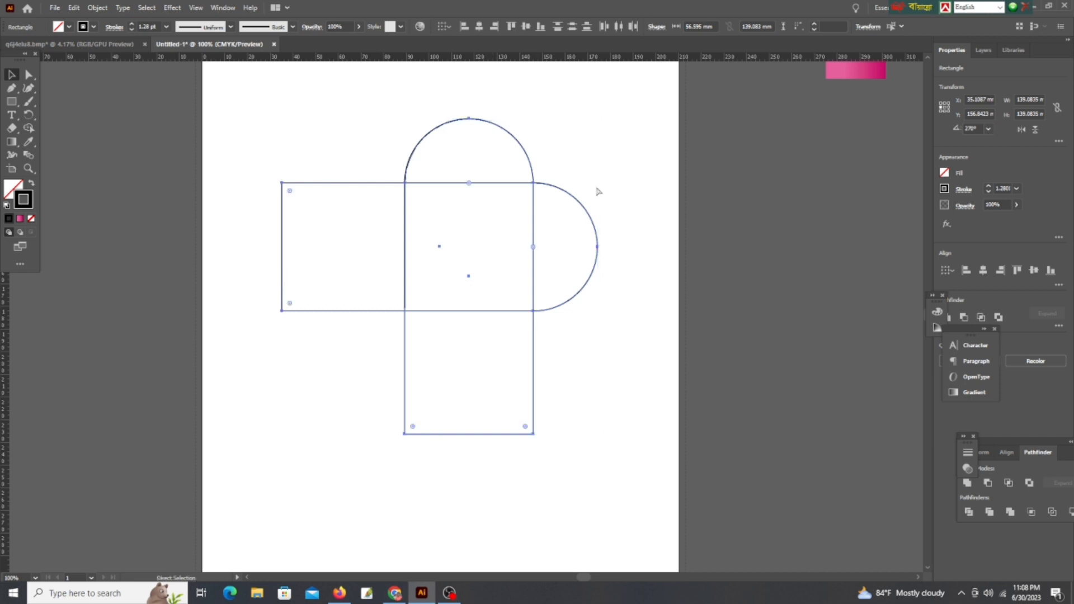
scroll(582, 193, "up", 2)
scroll(564, 198, "right", 3)
key("shift+m")
left_click_drag(264, 173, 496, 453)
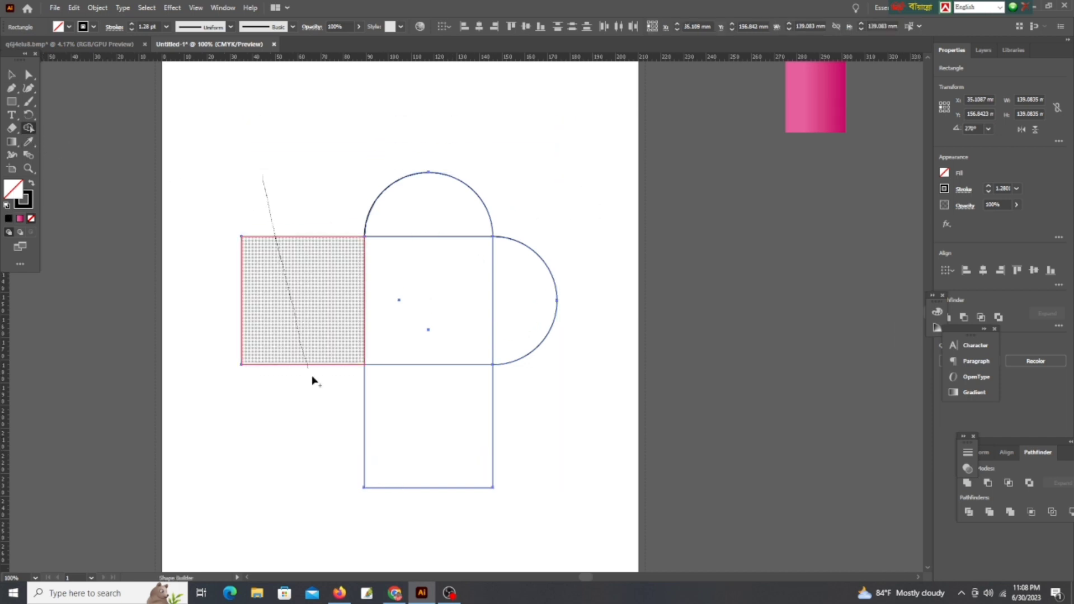
Delete the left section and the bottom square
key("v")
left_click(302, 341)
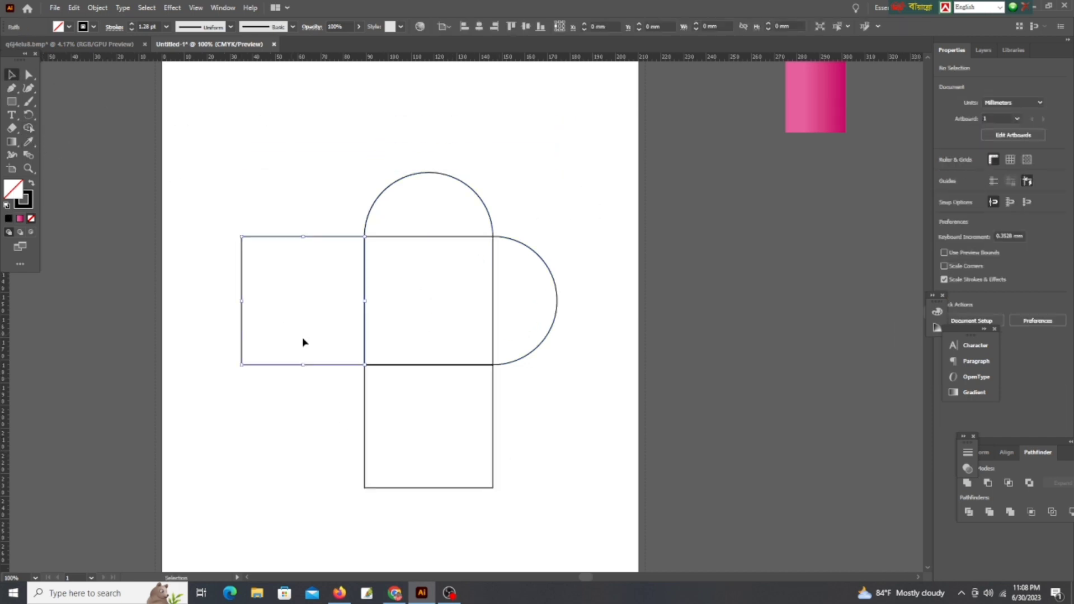
key("Delete")
left_click_drag(355, 397, 551, 460)
key("Delete")
scroll(449, 372, "up", 5, "alt")
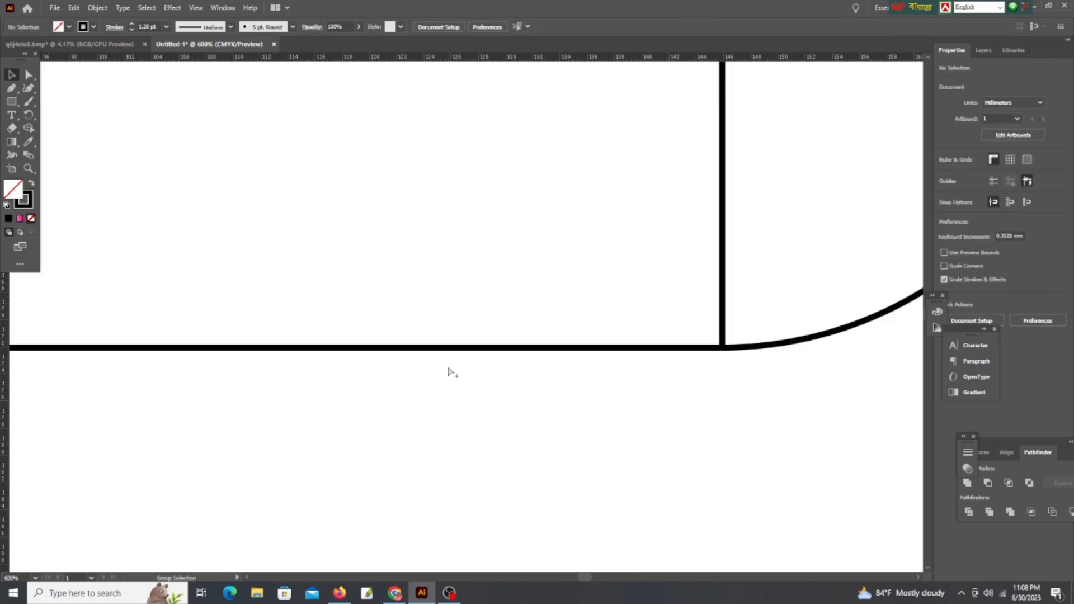
scroll(464, 361, "down", 6, "alt")
Draw a tall rectangle covering the heart shape
left_click_drag(555, 429, 540, 404)
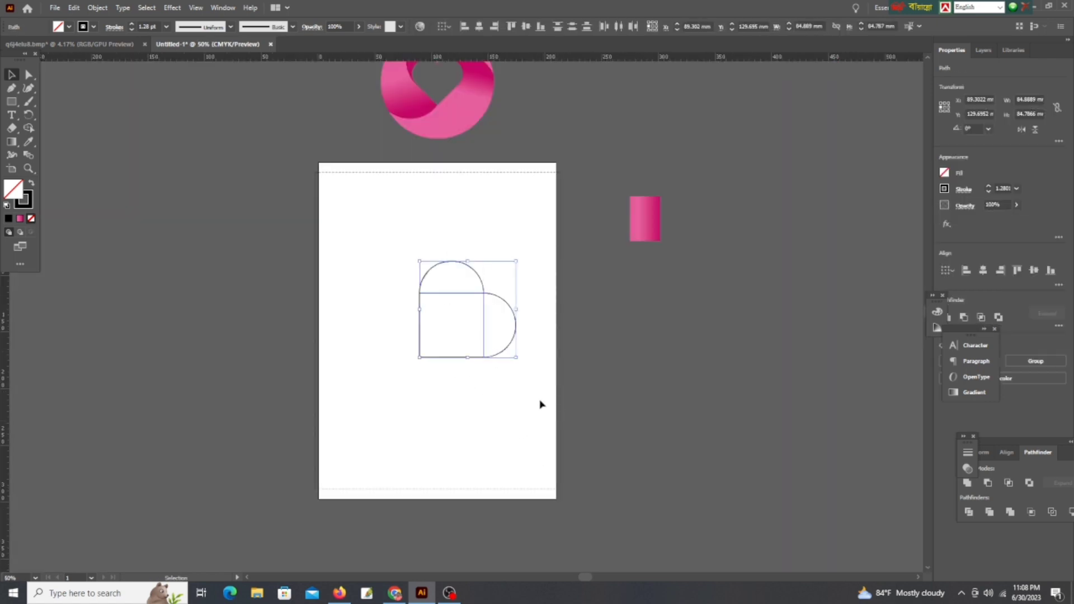
left_click(449, 467)
key("m")
scroll(460, 277, "right", 2)
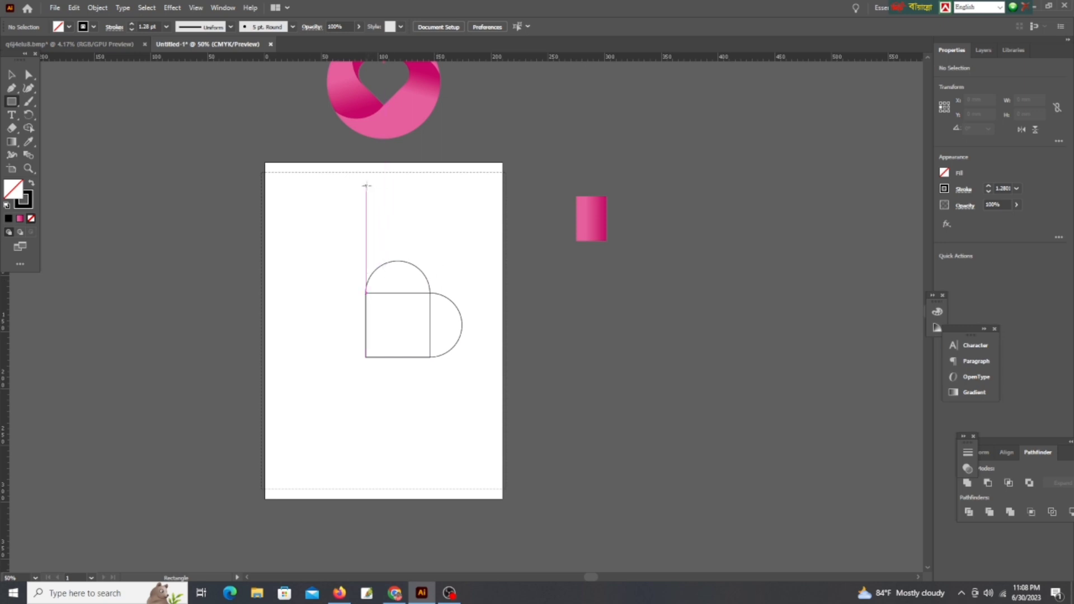
left_click_drag(365, 183, 495, 457)
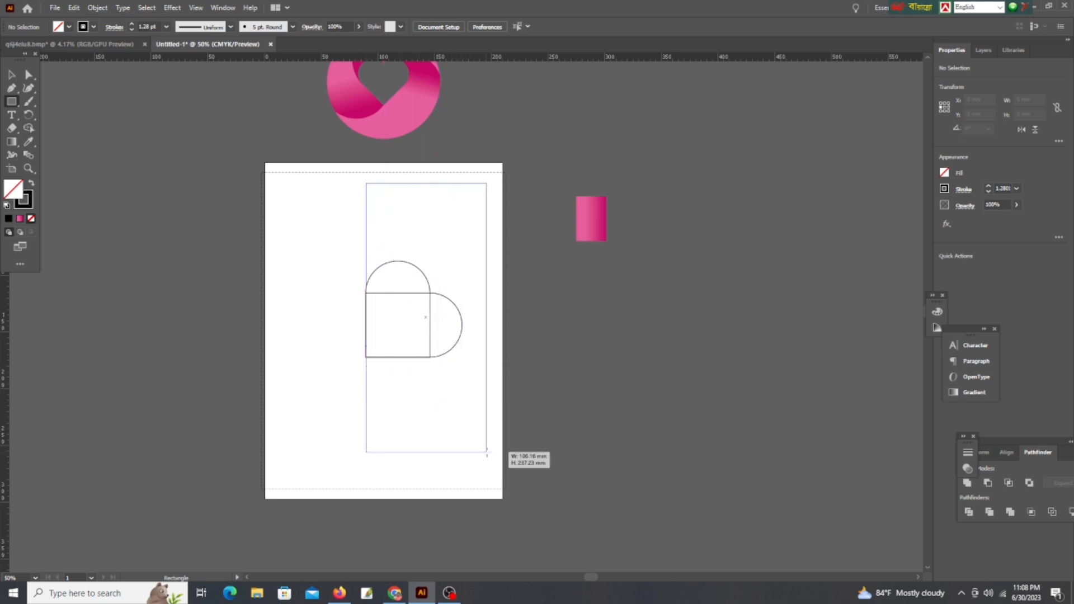
Round the tall rectangle's top corners to a full arch
scroll(485, 275, "up", 1)
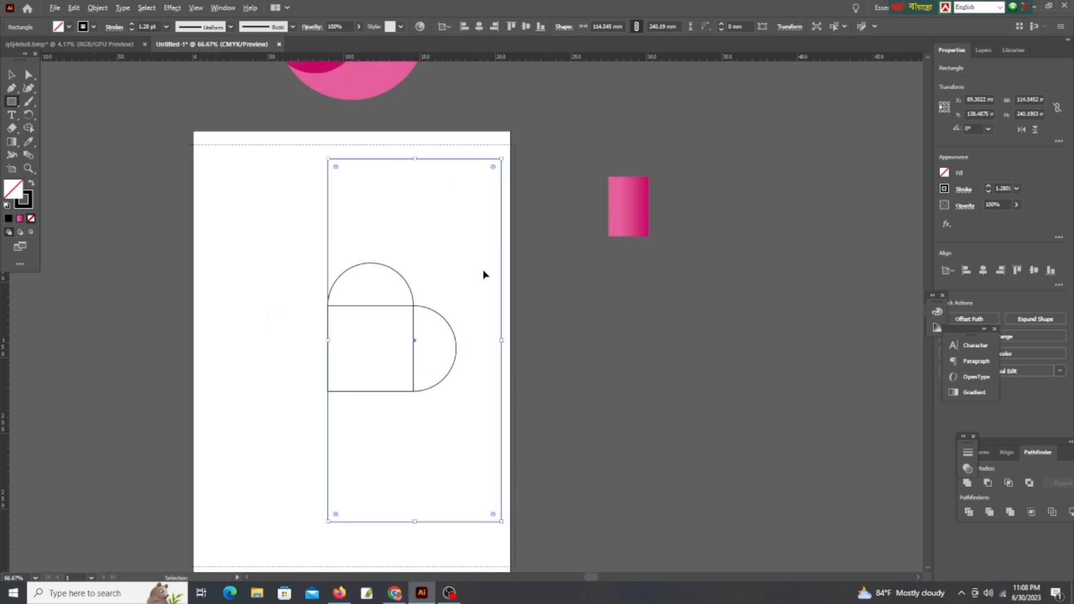
left_click(29, 73)
left_click_drag(245, 133, 537, 202)
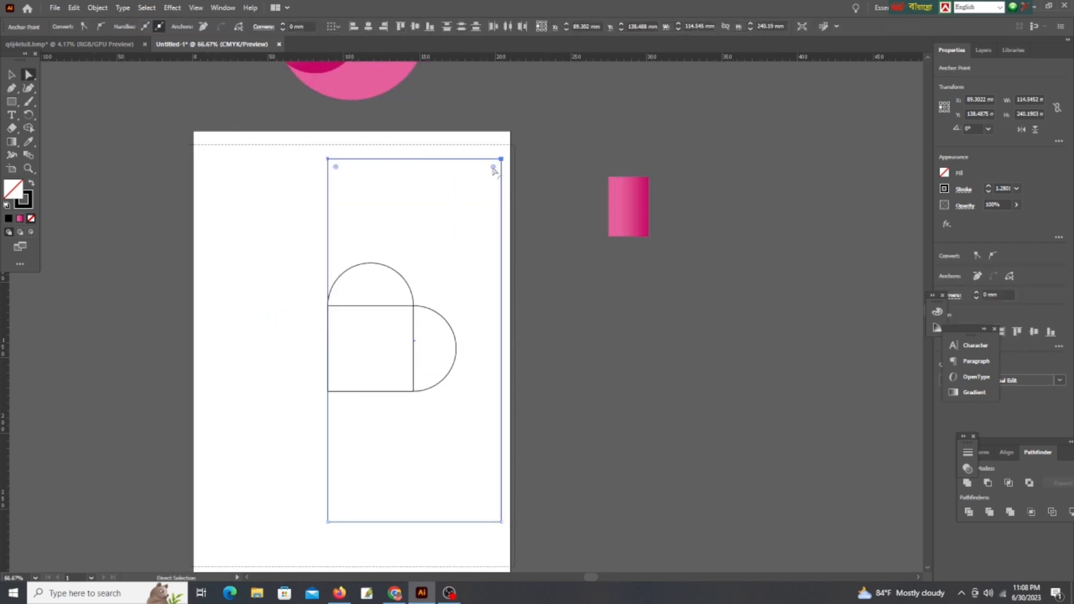
left_click_drag(493, 167, 487, 367)
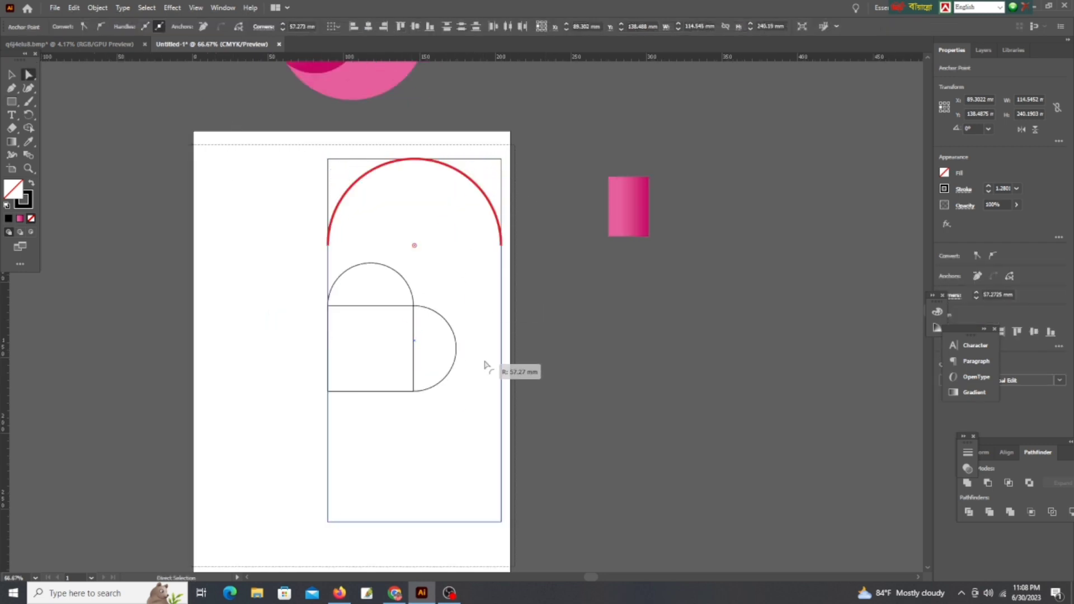
left_click(11, 75)
Lower the arch's top segments until its sides start at the heart's top edge
key("a")
left_click_drag(276, 171, 526, 215)
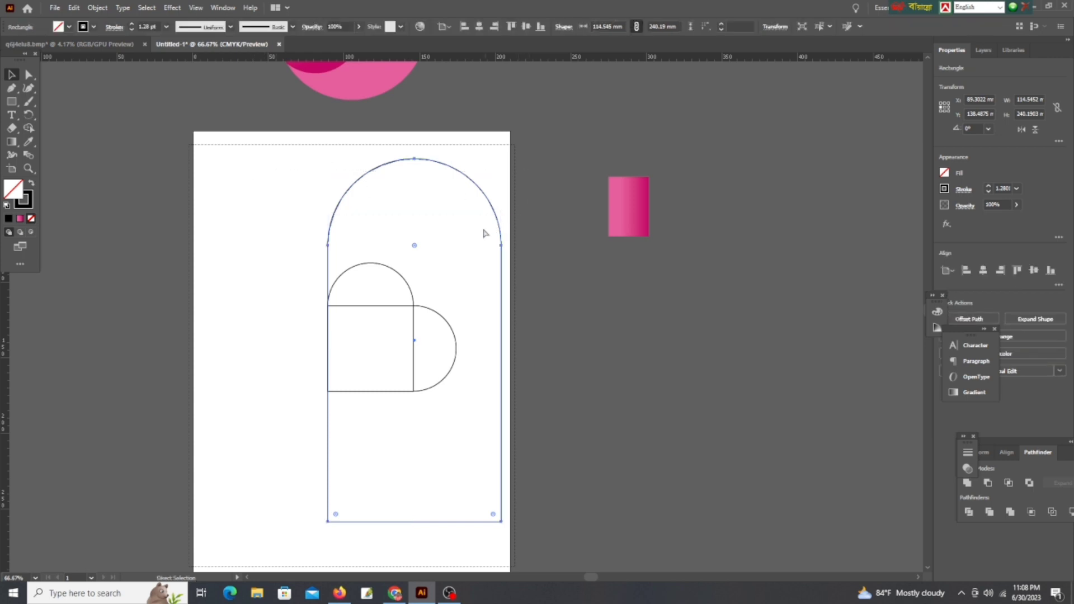
key("Down")
key("Down")
key("Down")
key("Down")
key("Down")
key("Down")
key("Down")
key("Down")
key("Down")
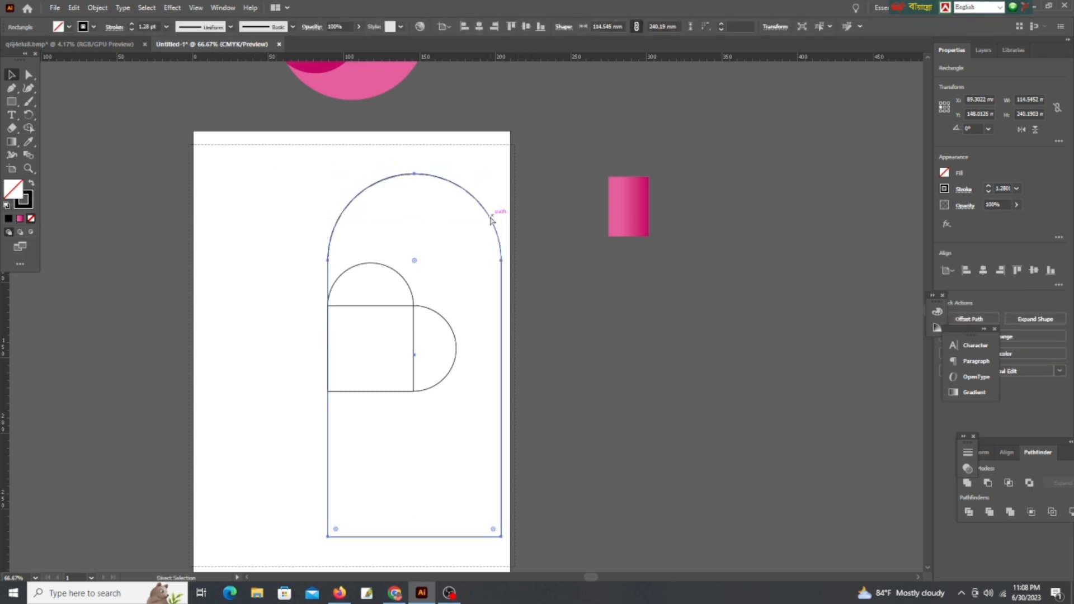
key("Down")
key("Down")
key("Down")
key("Down")
key("Down")
key("Down")
key("Down")
key("Down")
key("Down")
key("Down")
key("Down")
key("Down")
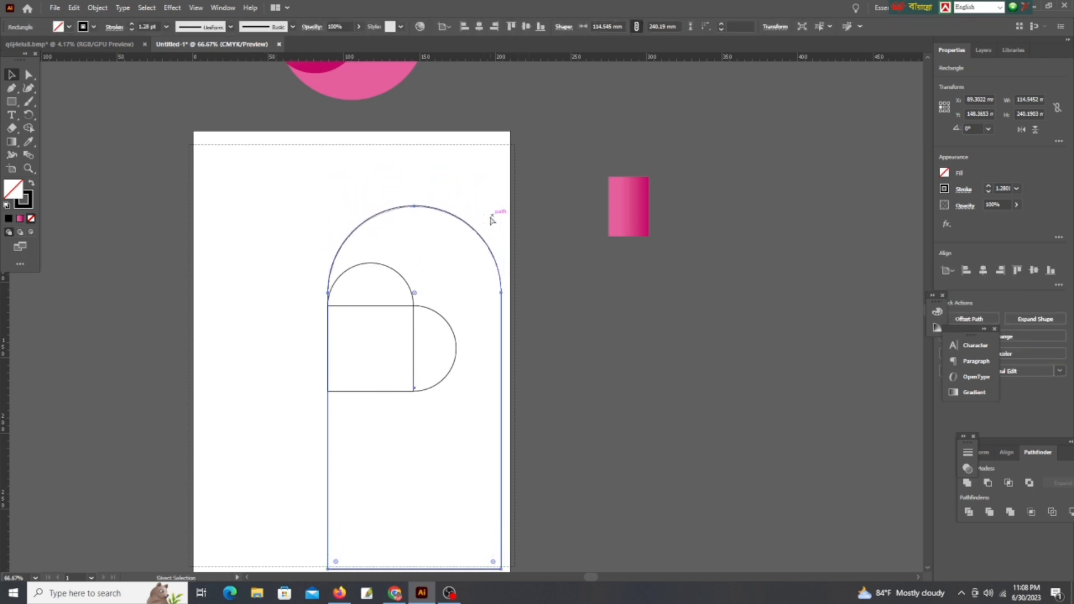
key("Down")
key("Down")
key("Down")
key("Down")
key("Down")
key("Down")
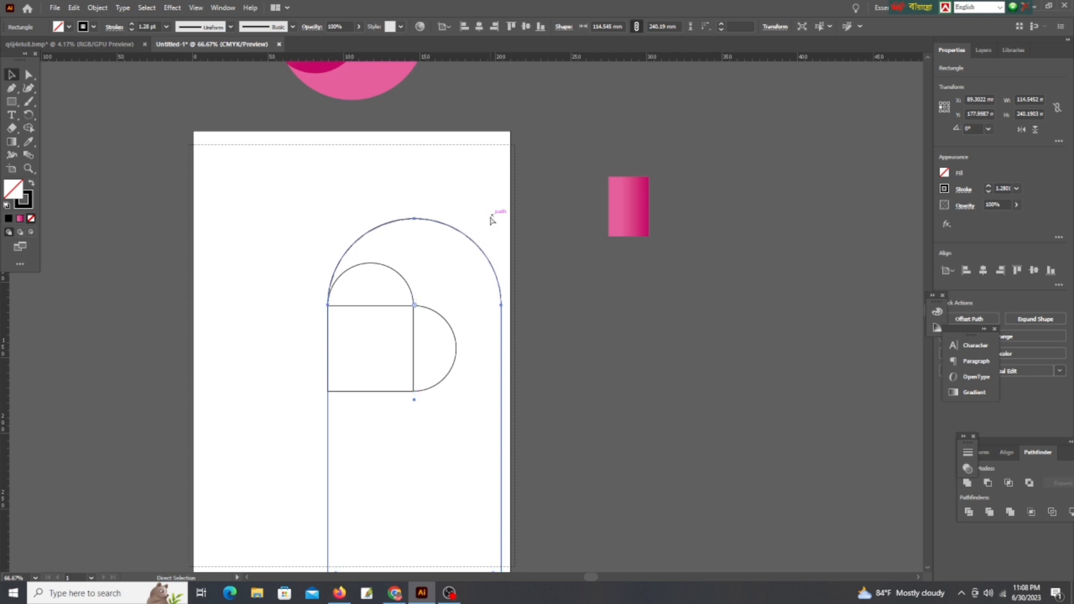
scroll(391, 303, "up", 3)
scroll(223, 422, "up", 3)
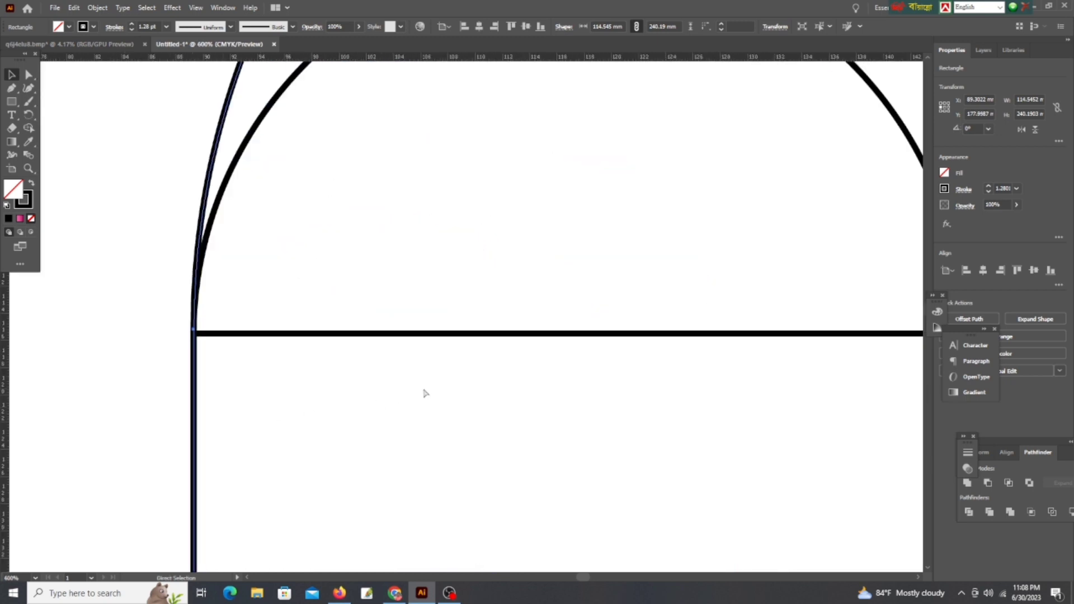
key("Down")
scroll(432, 370, "down", 5)
Copy the arch, paste it in front and rotate the copy 90° sideways
scroll(628, 426, "down", 1)
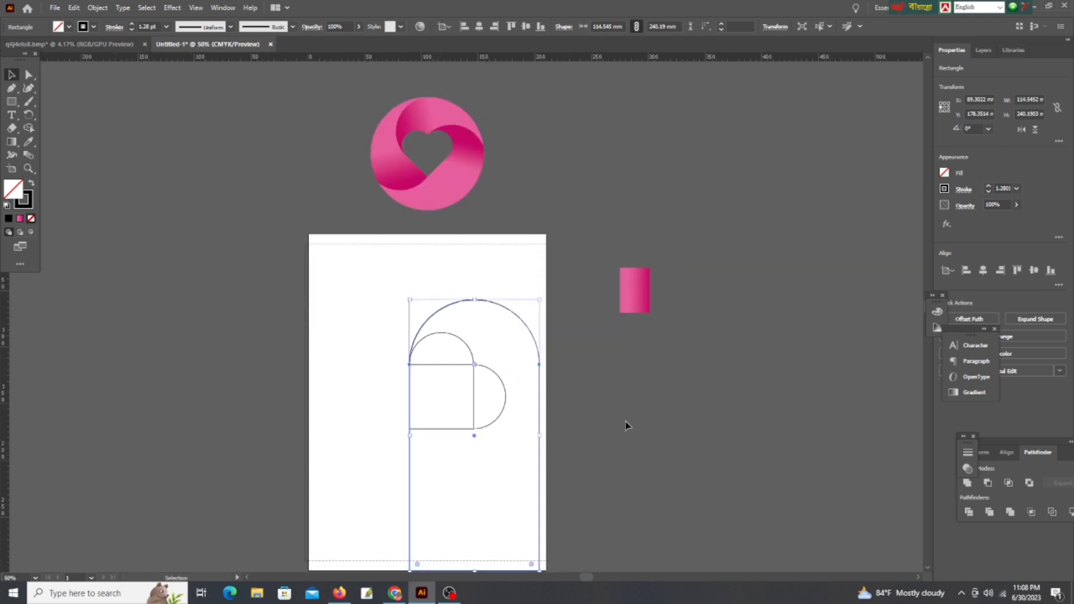
left_click(631, 430)
scroll(537, 428, "down", 4)
left_click_drag(532, 407, 424, 430)
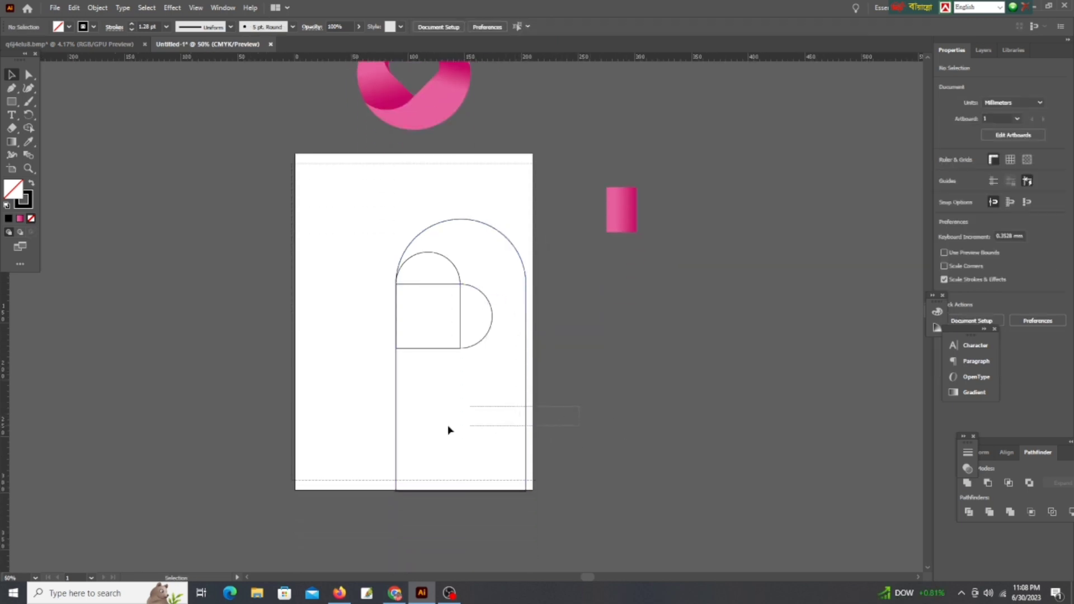
key("ctrl+c")
key("ctrl+f")
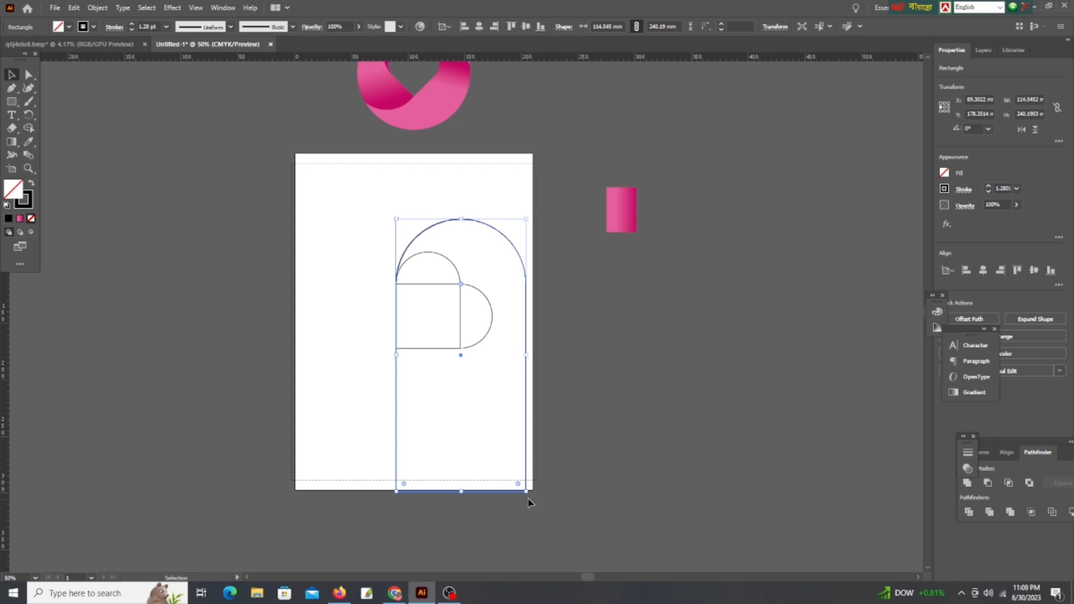
left_click_drag(531, 499, 294, 516)
Zoom in and nudge the sideways arch toward the heart's top edge
key("ctrl+plus")
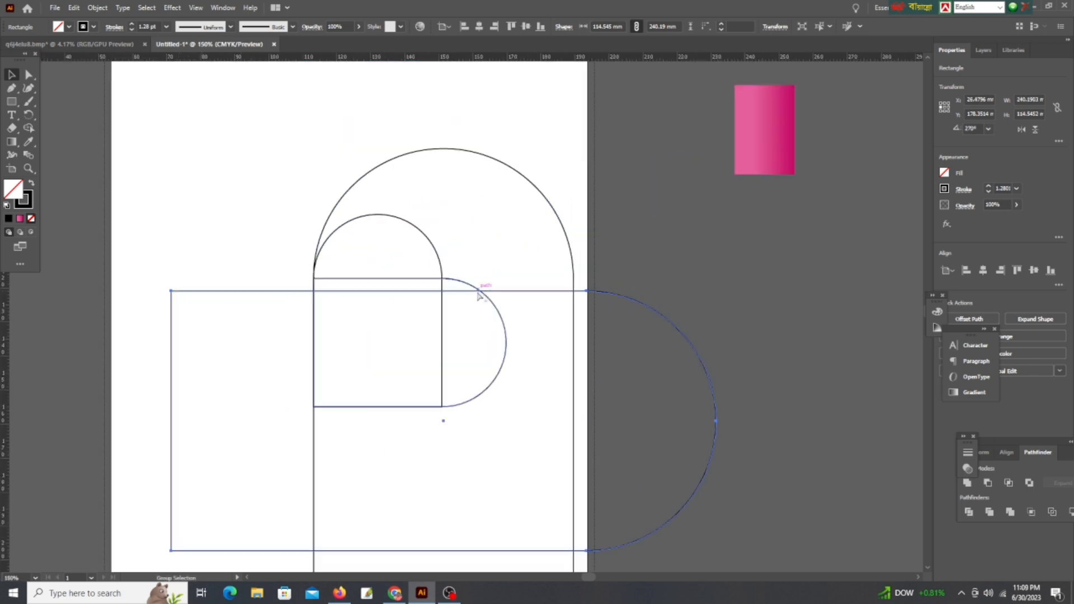
key("ctrl+plus")
key("shift+Up")
key("shift+Up")
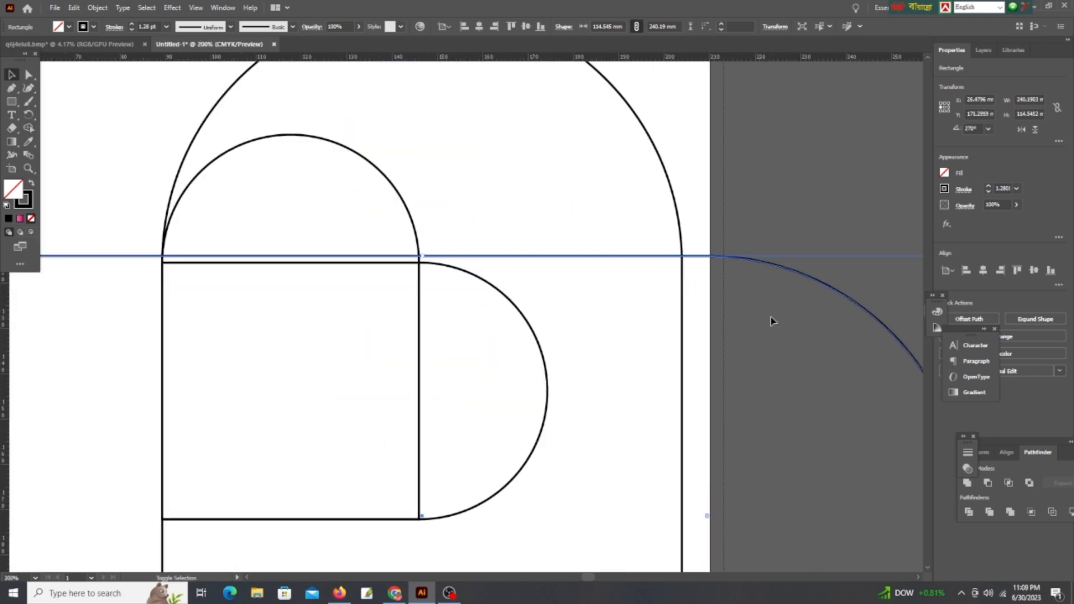
key("ctrl+plus")
key("ctrl+plus")
key("ctrl+plus")
key("shift+Down")
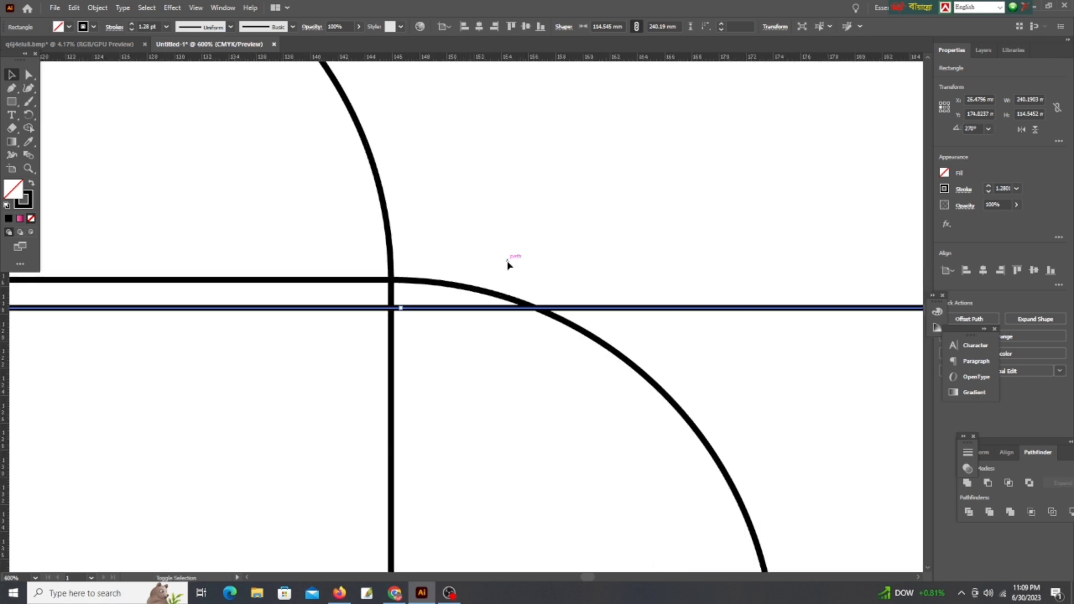
key("Up")
key("Up")
key("Up")
key("Up")
key("Up")
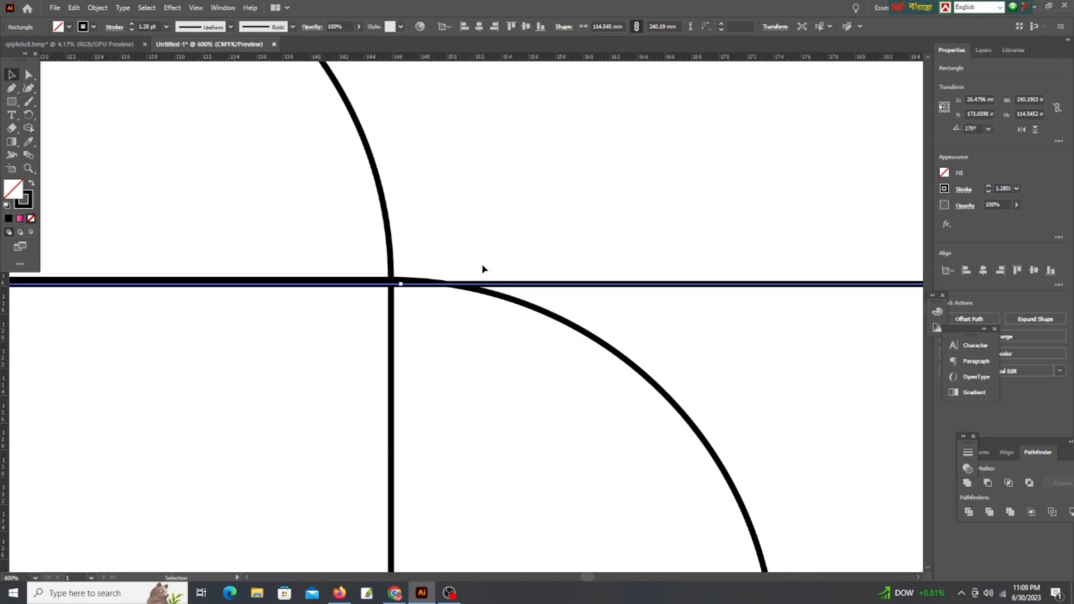
key("Up")
In Outline view, align the sideways arch's top edge exactly with the heart's top line
key("ctrl+y")
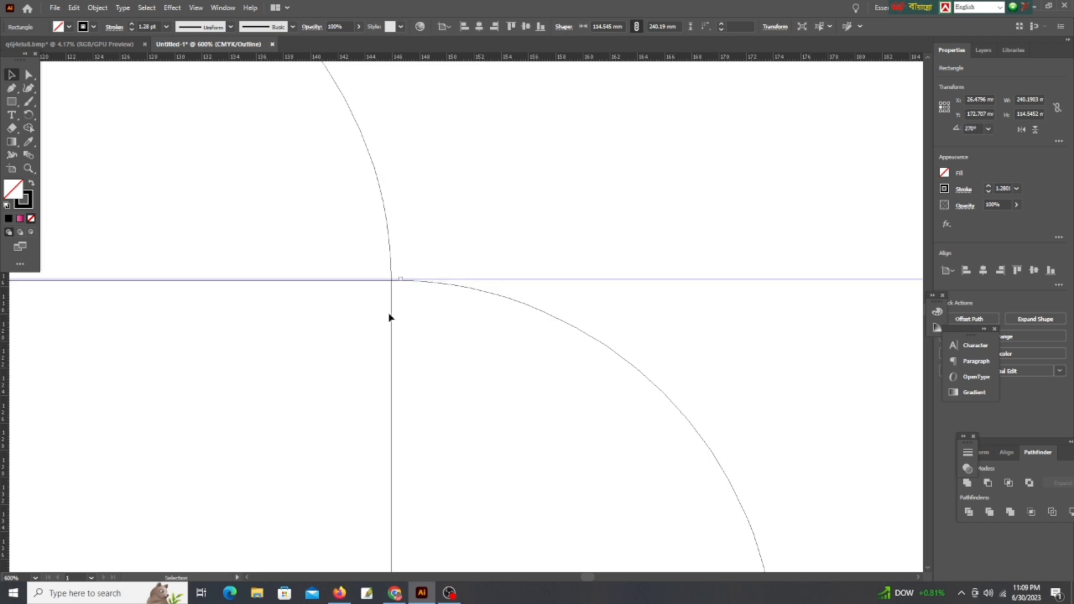
key("Down")
scroll(315, 297, "up", 1)
scroll(349, 294, "up", 4)
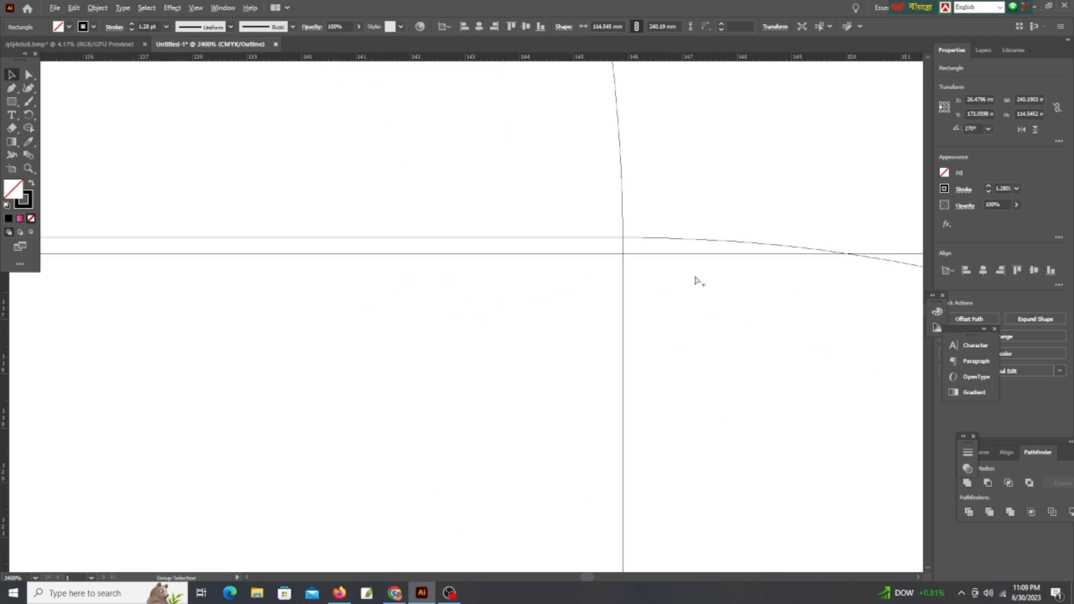
key("Up")
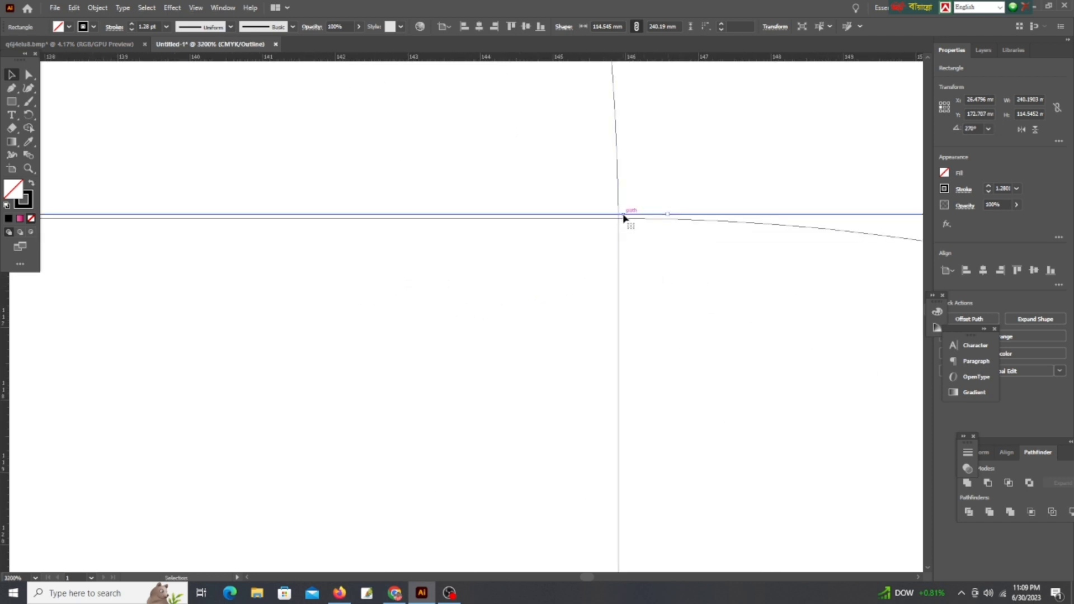
left_click_drag(625, 219, 626, 222)
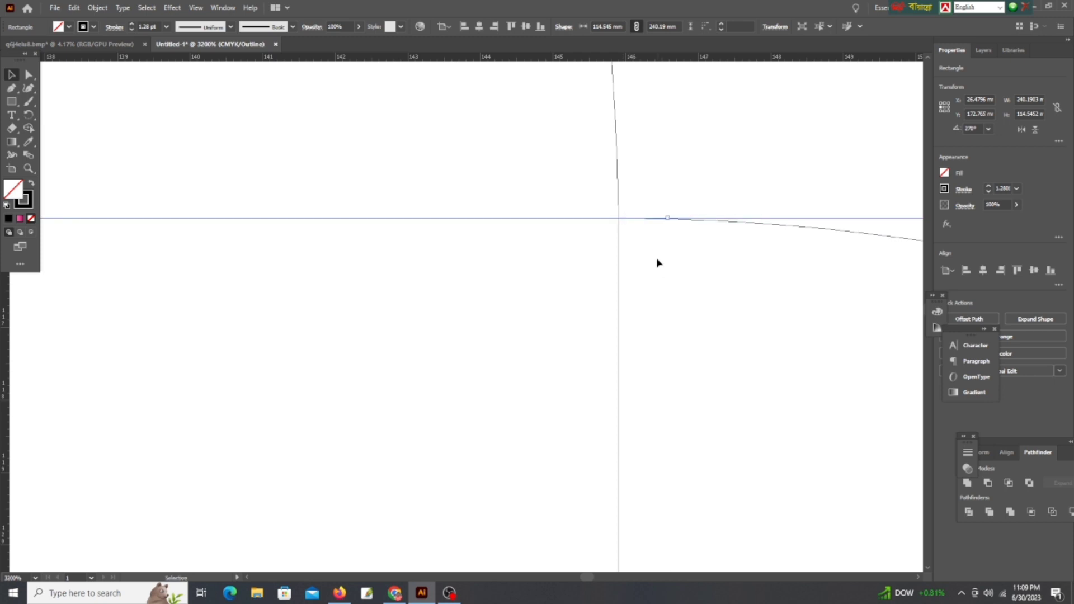
scroll(439, 224, "down", 3)
scroll(444, 229, "down", 2)
scroll(395, 224, "up", 5)
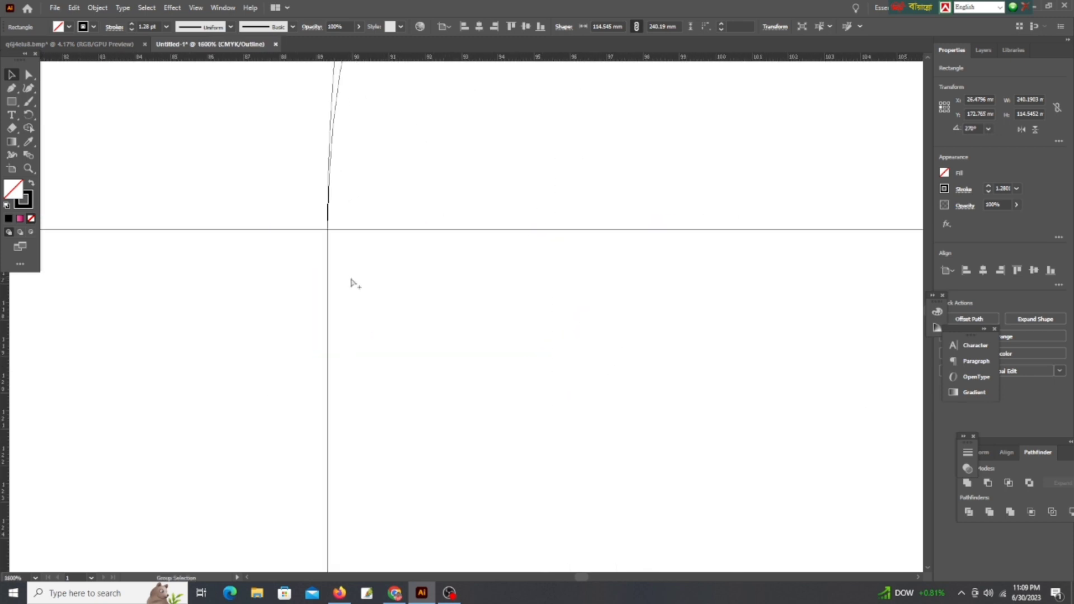
scroll(351, 283, "down", 2)
scroll(339, 190, "down", 2)
Nudge the sideways arch left with Shift+arrows until its rounded end meets the tall arch's right edge
scroll(345, 192, "down", 3)
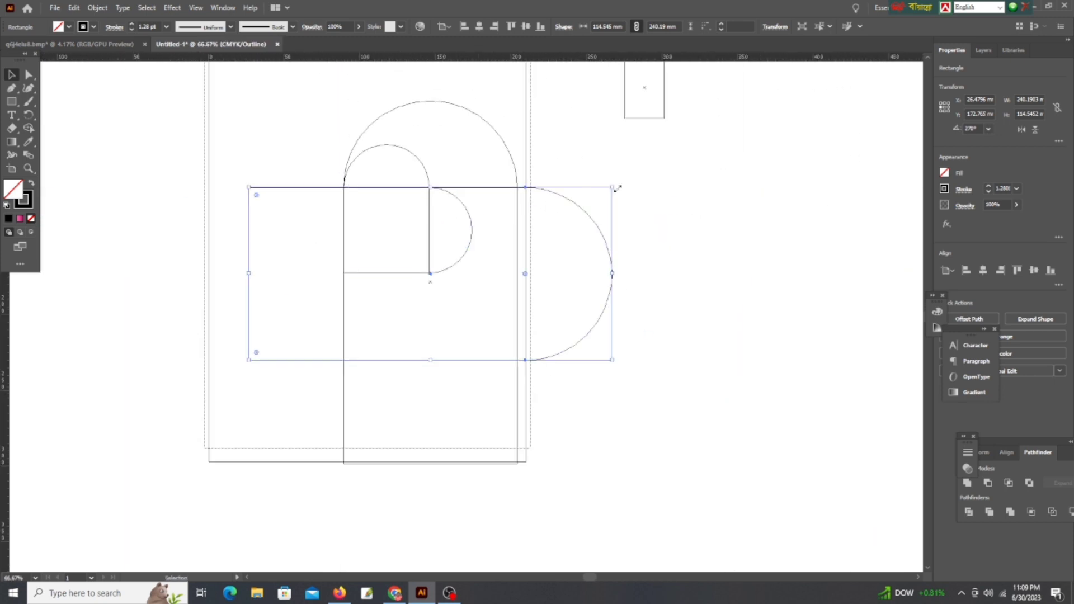
left_click(616, 184)
left_click(580, 192)
scroll(559, 230, "up", 3)
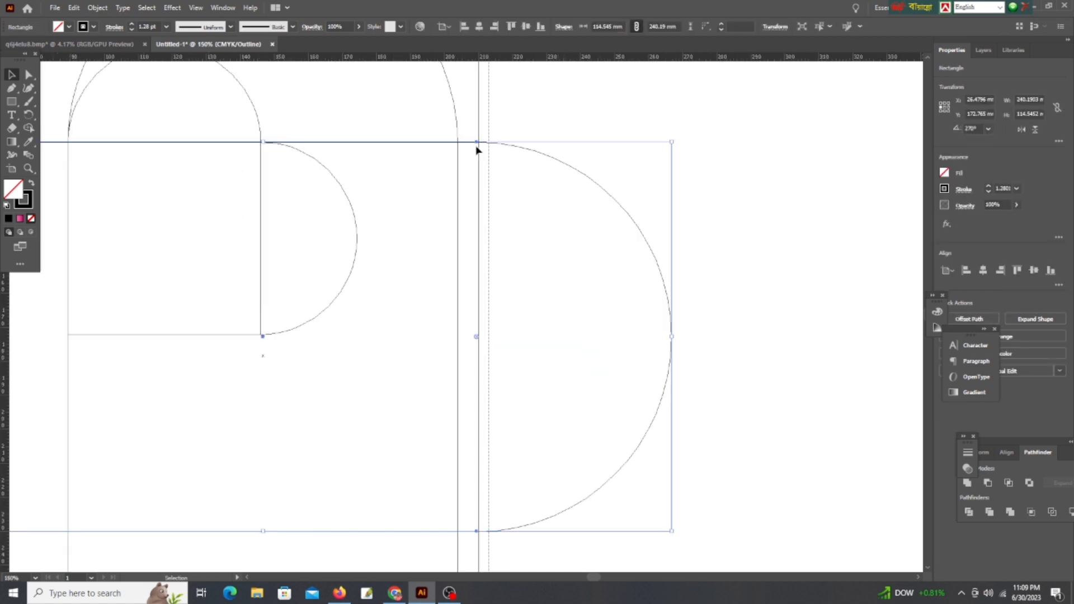
key("ctrl+minus")
key("shift+Left")
key("shift+Left")
key("shift+Left")
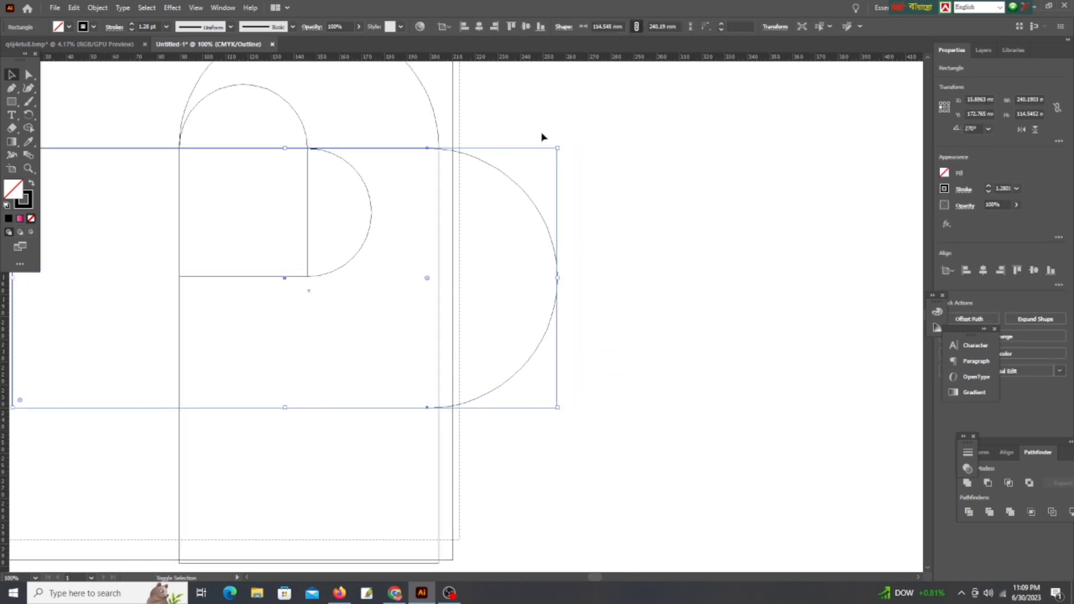
key("shift+Left")
key("shift+Left")
key("shift+Left")
key("shift+Left")
key("shift+Left")
key("shift+Left")
key("shift+Left")
key("shift+Left")
scroll(353, 156, "up", 2)
key("shift+Left")
key("shift+Left")
key("shift+Left")
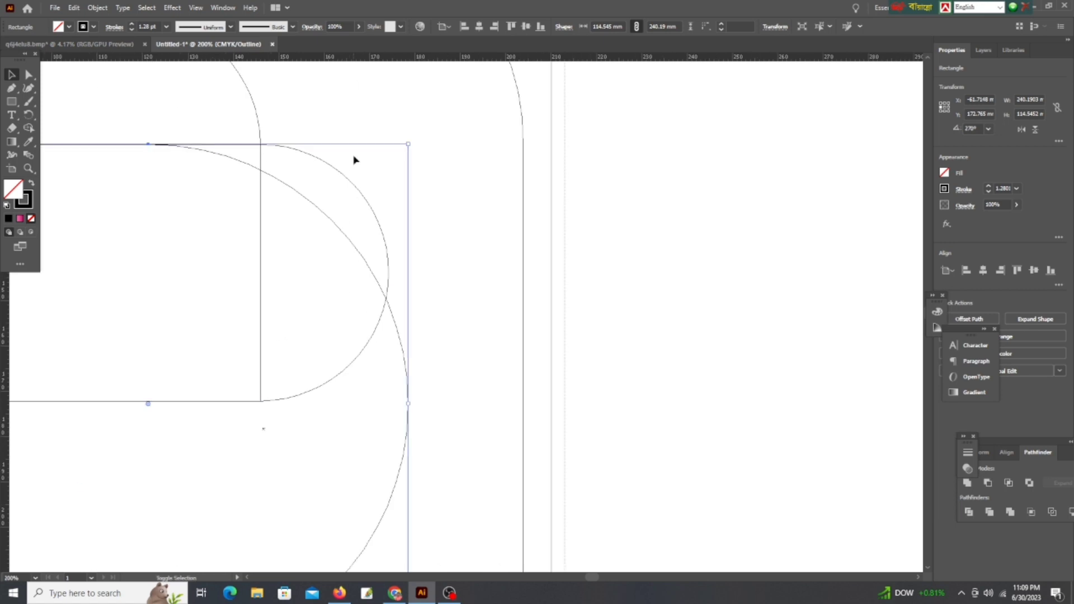
key("shift+Right")
key("shift+Right")
key("shift+Right")
key("shift+Right")
key("shift+Right")
key("shift+Right")
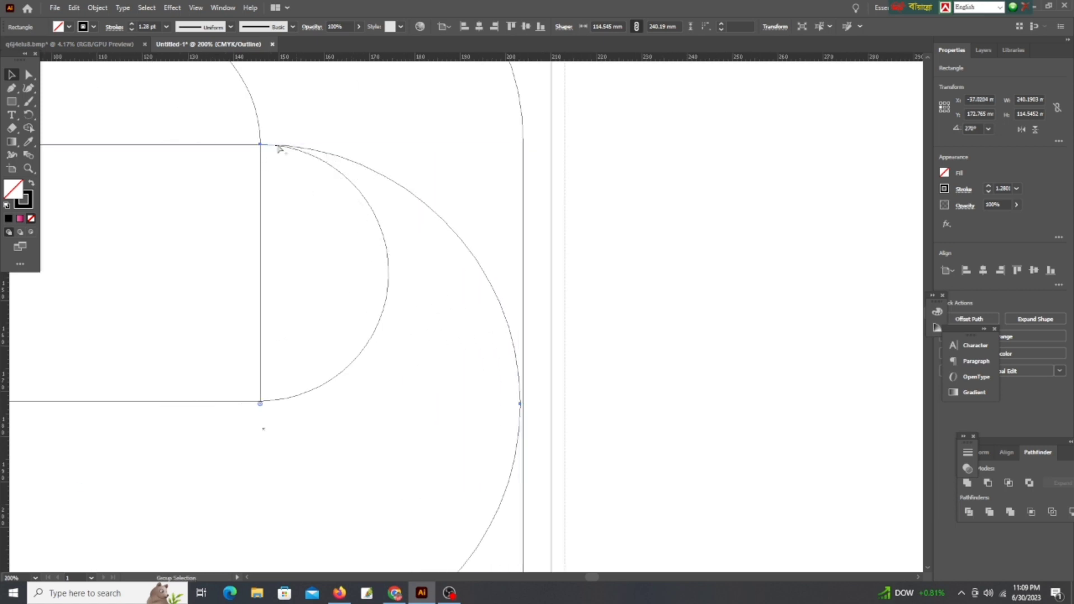
Reselect the sideways arch, return to Preview, and paste a copy in front of it
scroll(269, 150, "up", 2)
scroll(235, 156, "up", 1)
scroll(244, 144, "up", 1)
scroll(245, 144, "down", 7)
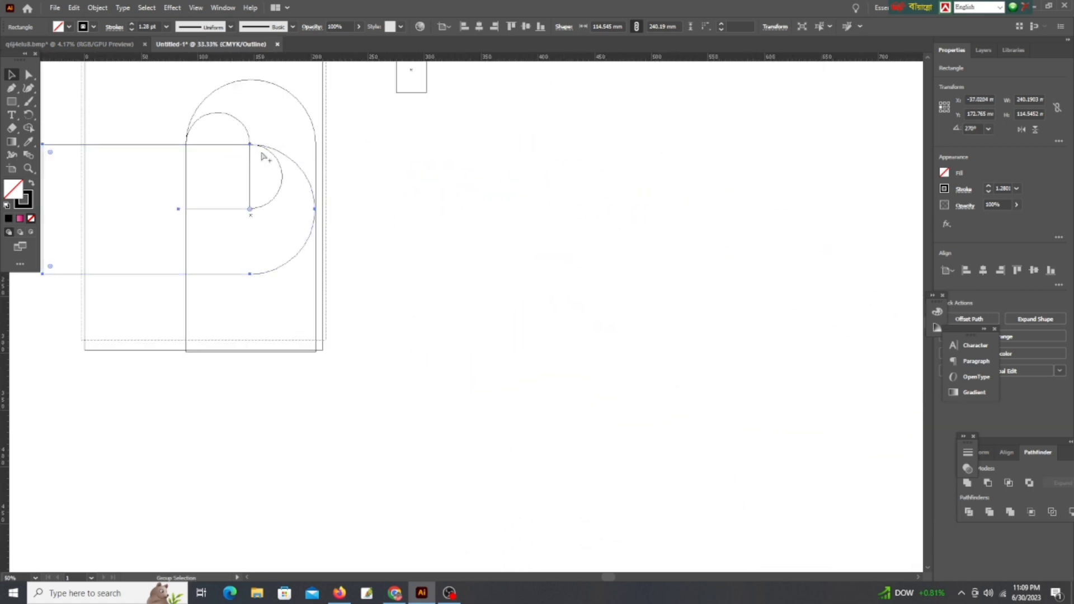
scroll(280, 146, "down", 3)
left_click(344, 148)
scroll(344, 148, "up", 2)
scroll(353, 156, "up", 1)
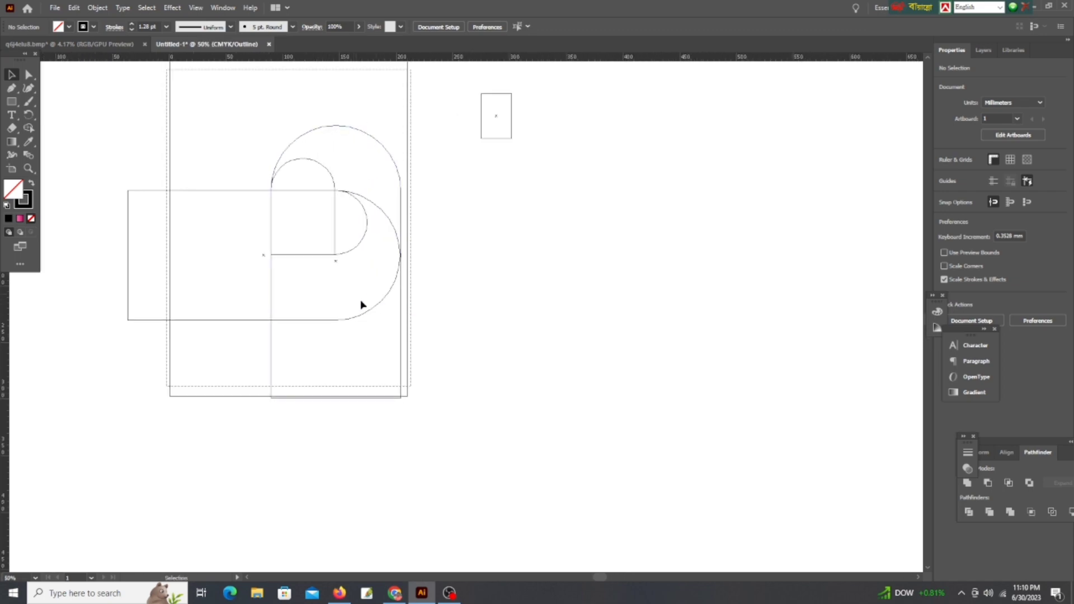
left_click_drag(324, 363, 316, 335)
scroll(276, 308, "left", 2)
left_click_drag(115, 95, 275, 225)
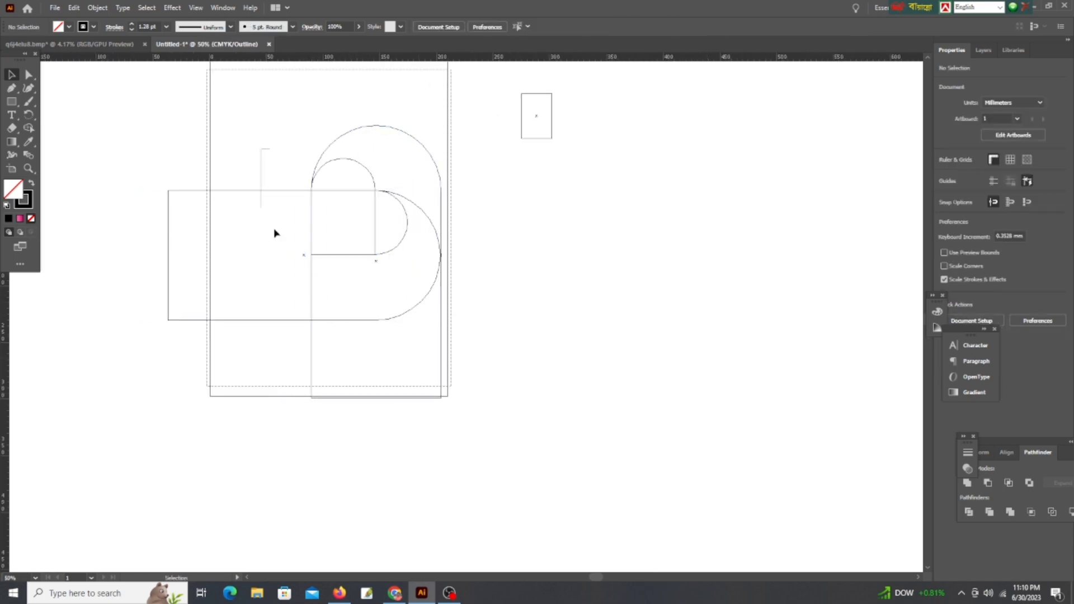
key("ctrl+y")
key("ctrl+c")
key("ctrl+f")
Rotate the rounded rectangle 90° upright with its rounded end down and nudge it right
scroll(299, 203, "up", 1)
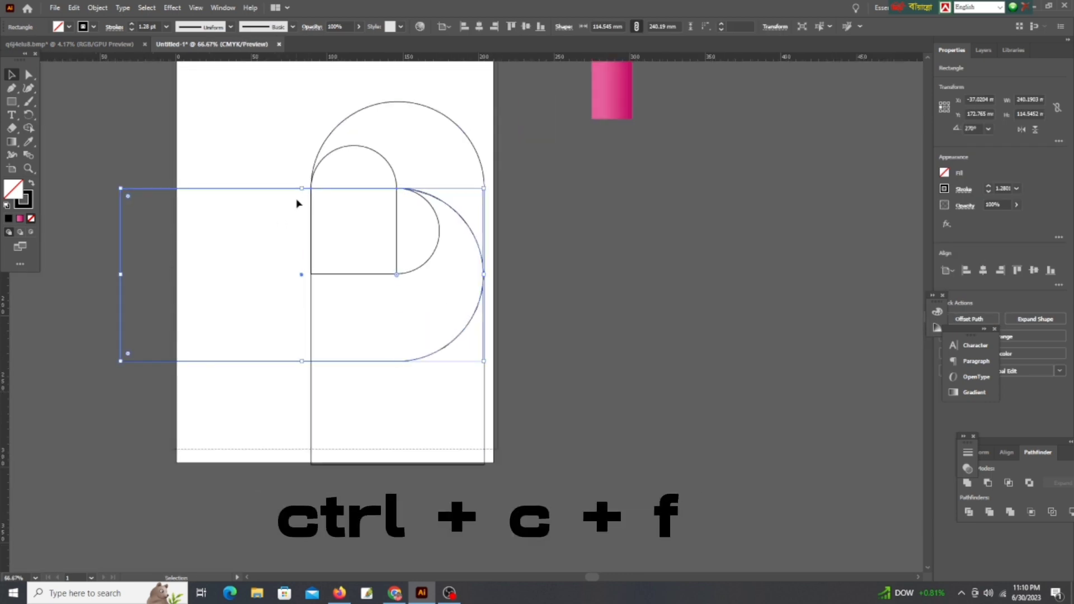
key("v")
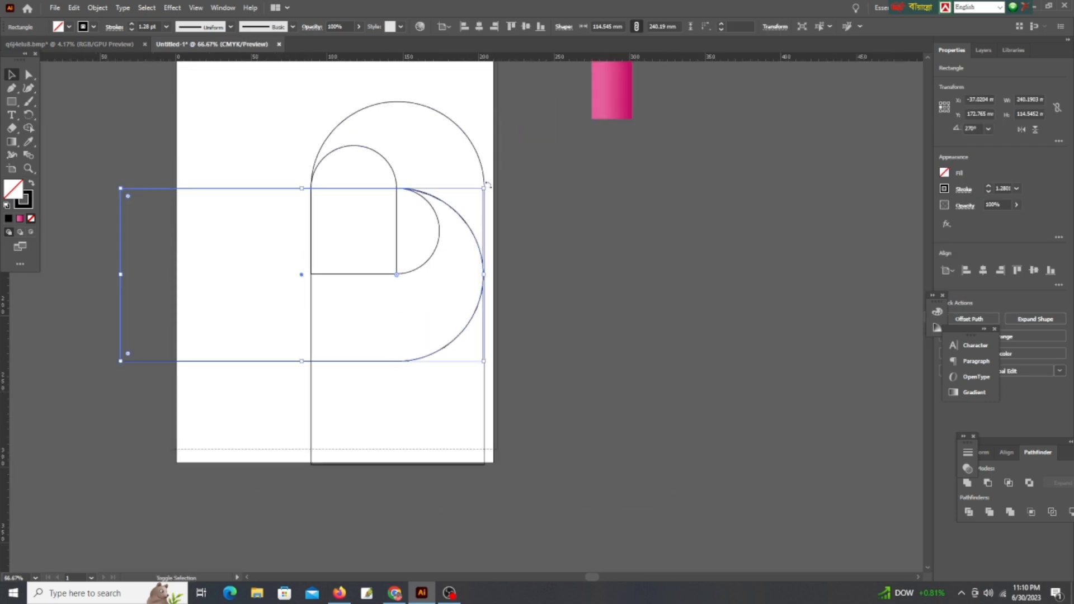
left_click_drag(487, 185, 387, 403)
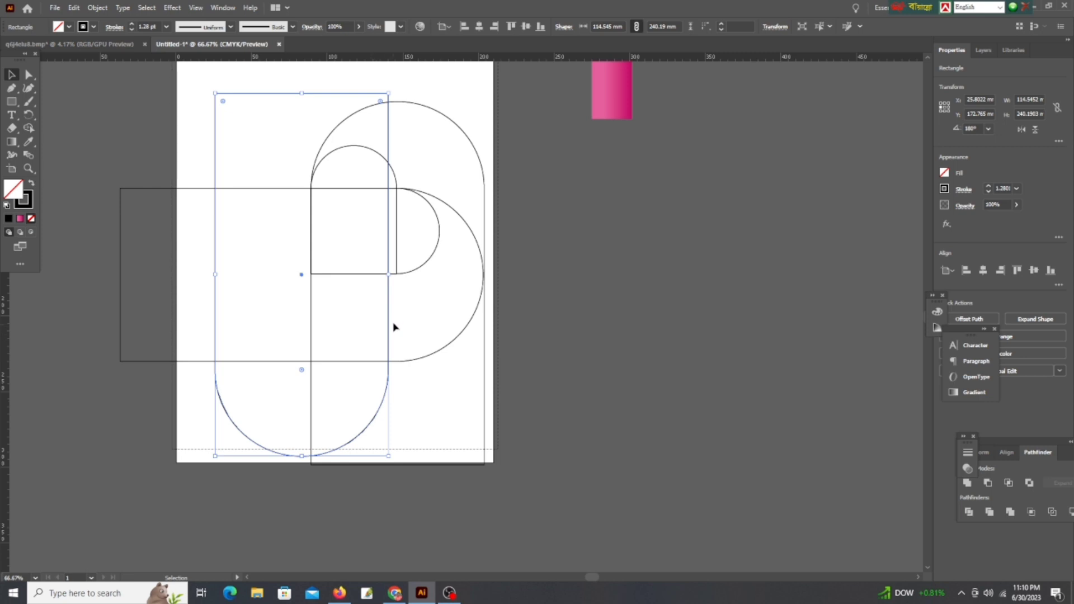
key("Right")
key("Right")
key("Right")
key("Right")
key("Right")
key("Right")
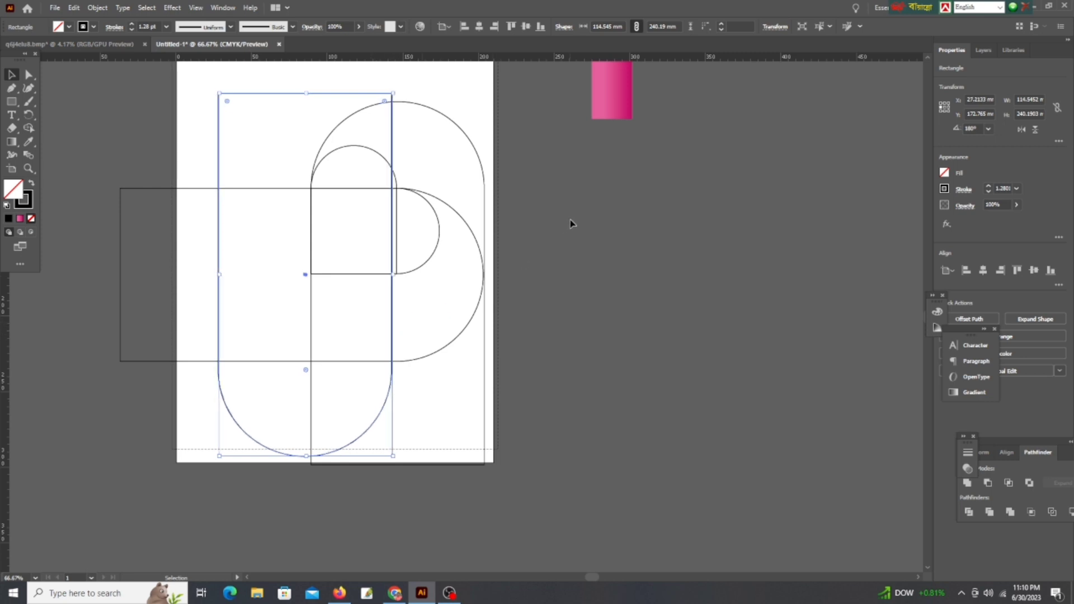
key("Right")
key("Right")
key("Right")
key("Right")
Check in Outline view and nudge right so the vertical edges near 145 mm coincide
scroll(398, 223, "up", 2)
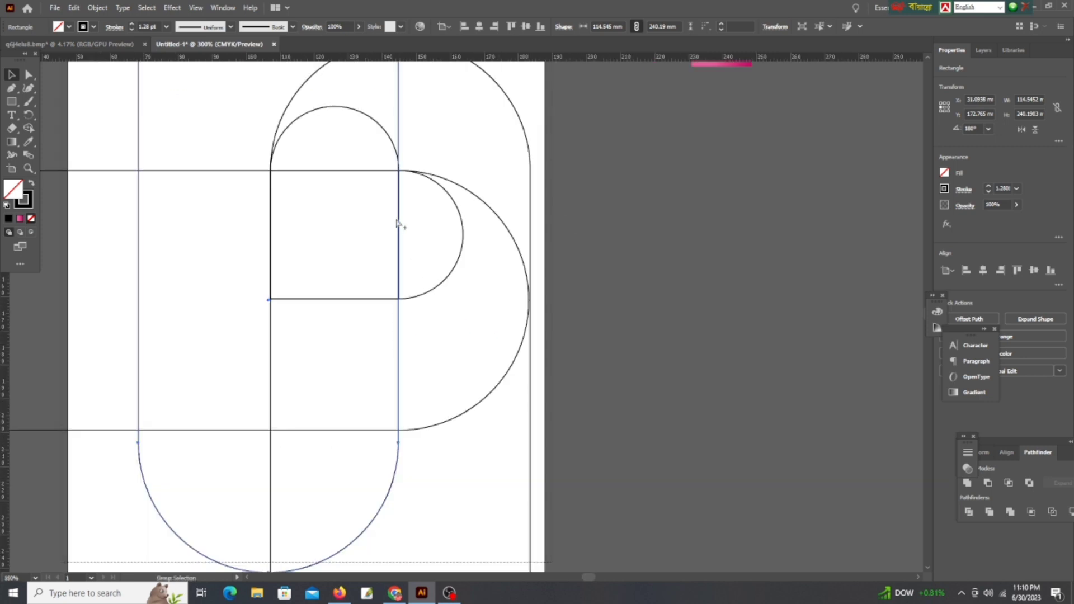
key("ctrl+y")
scroll(422, 224, "up", 4)
key("ctrl+y")
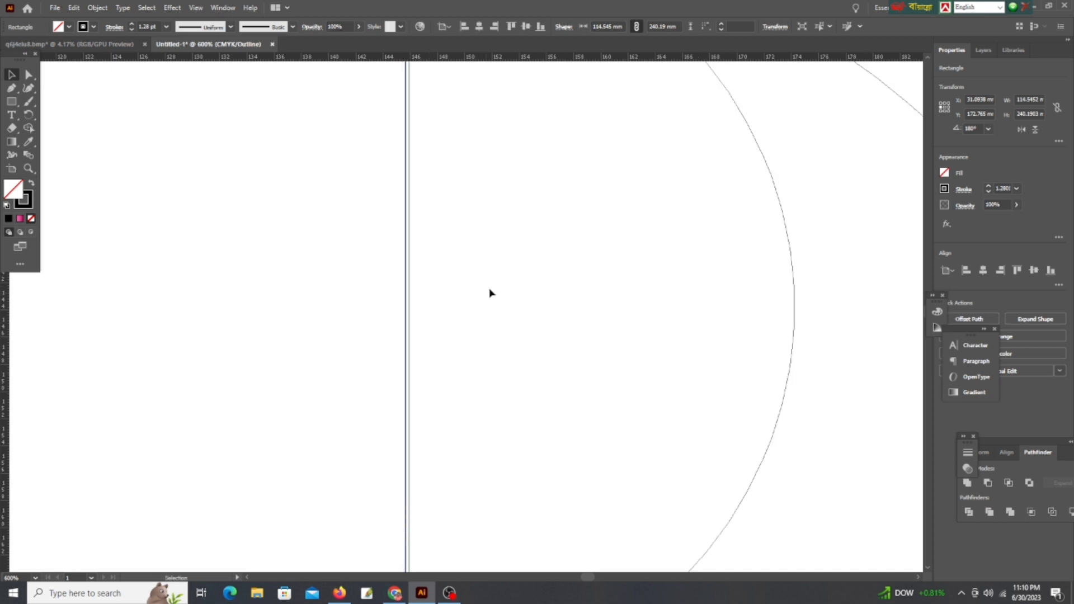
key("Right")
scroll(419, 330, "up", 5)
scroll(413, 336, "up", 1)
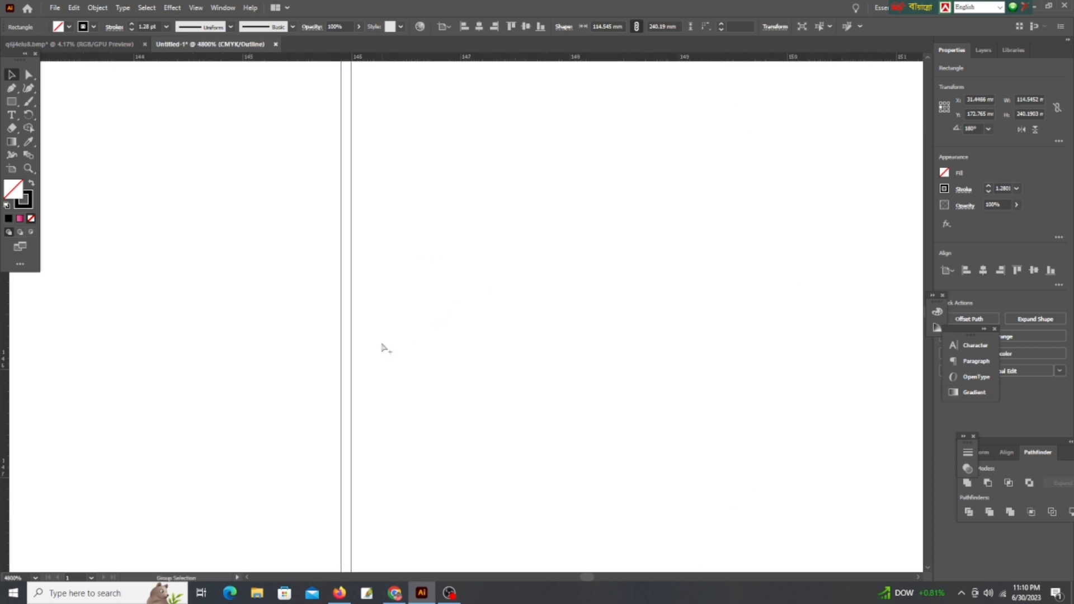
scroll(384, 347, "up", 1)
left_click_drag(366, 356, 353, 362)
key("ctrl+z")
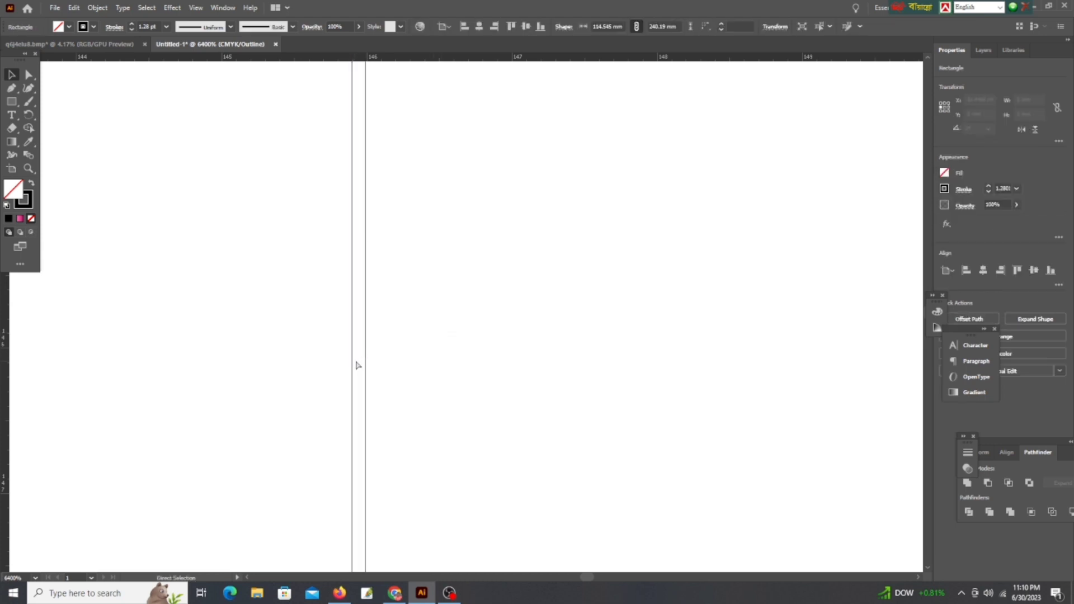
scroll(392, 361, "up", 3)
left_click_drag(521, 378, 484, 383)
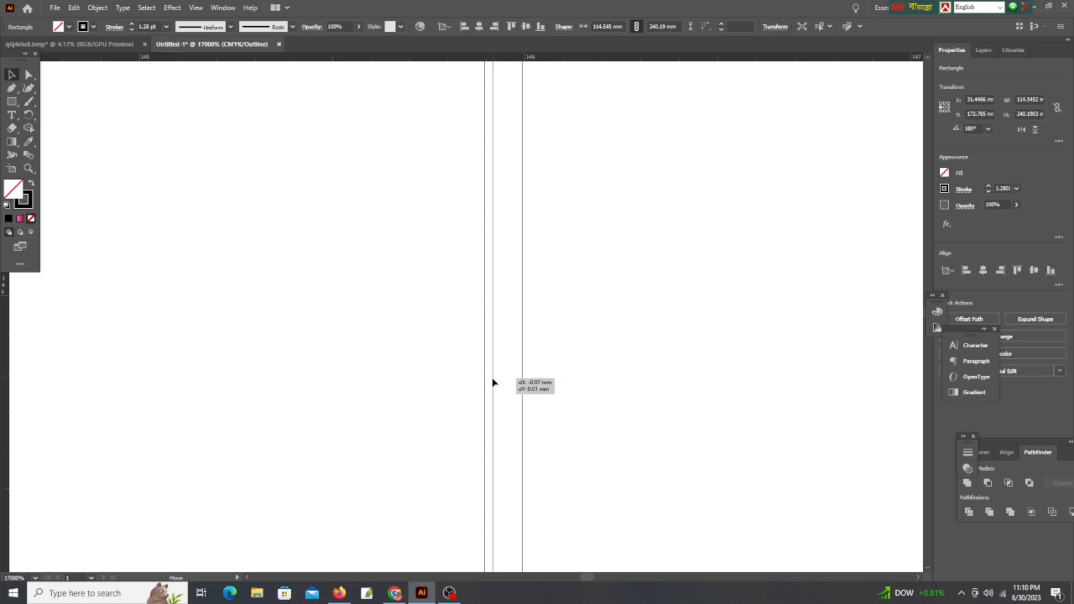
key("ctrl+z")
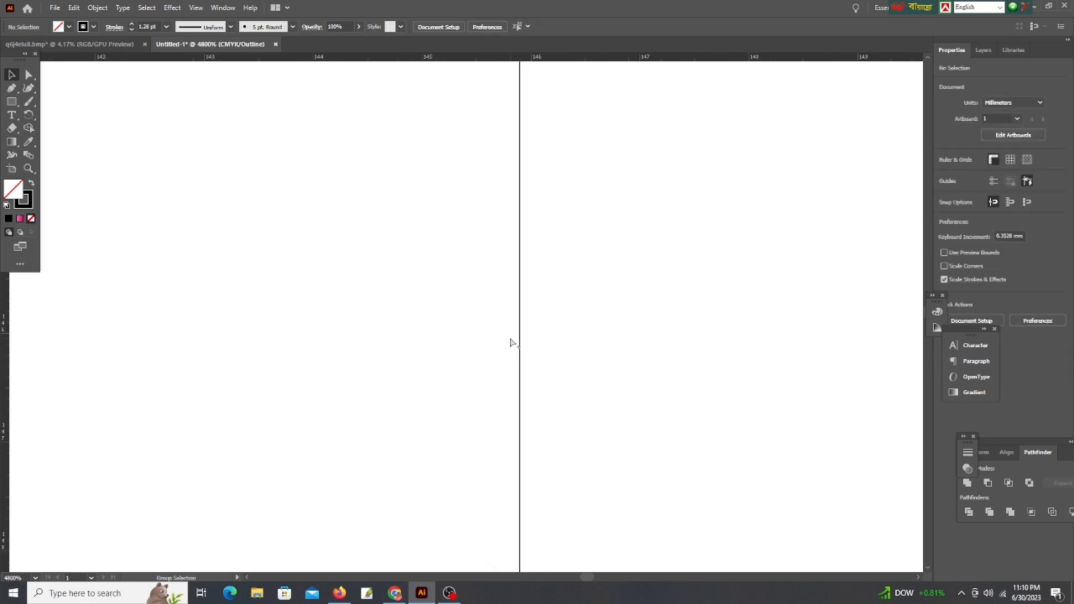
key("ctrl+0")
Lift the upright rounded rectangle with three Shift+Up nudges toward the square's bottom edge
scroll(522, 422, "up", 2)
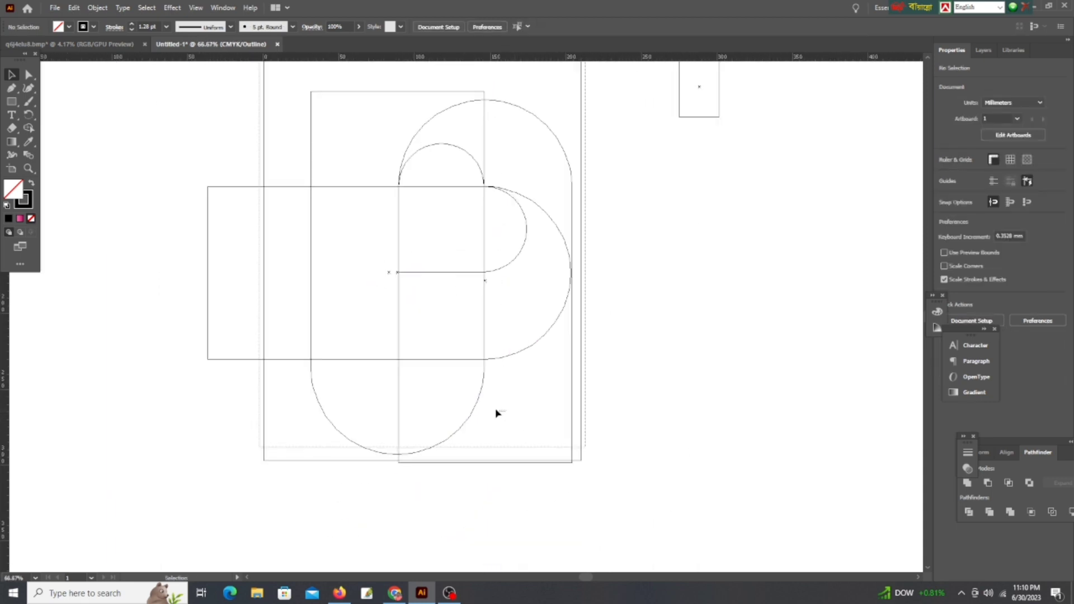
left_click(396, 395)
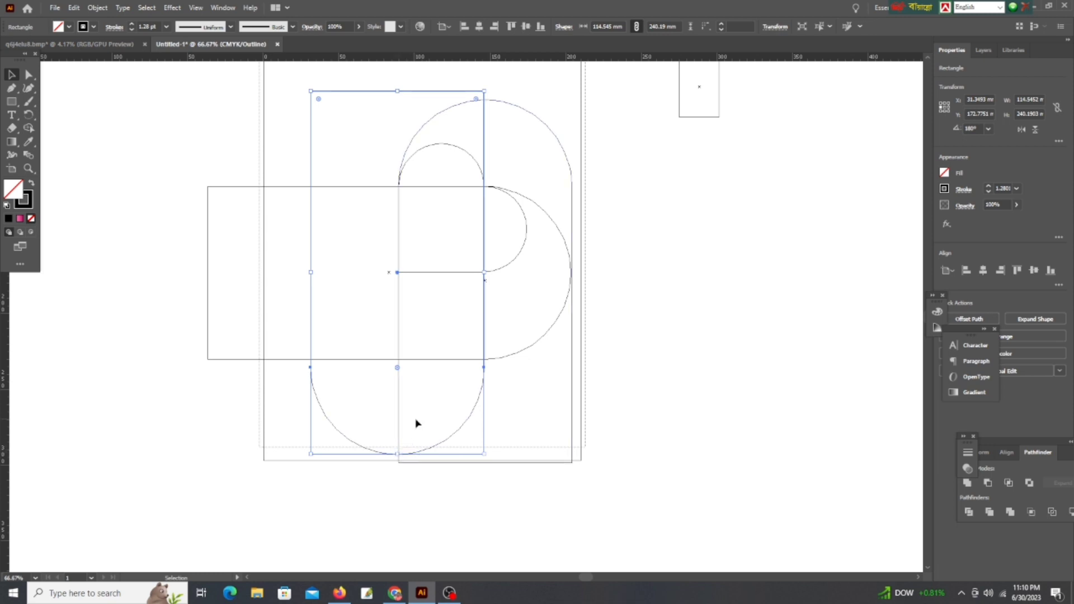
key("shift+Up")
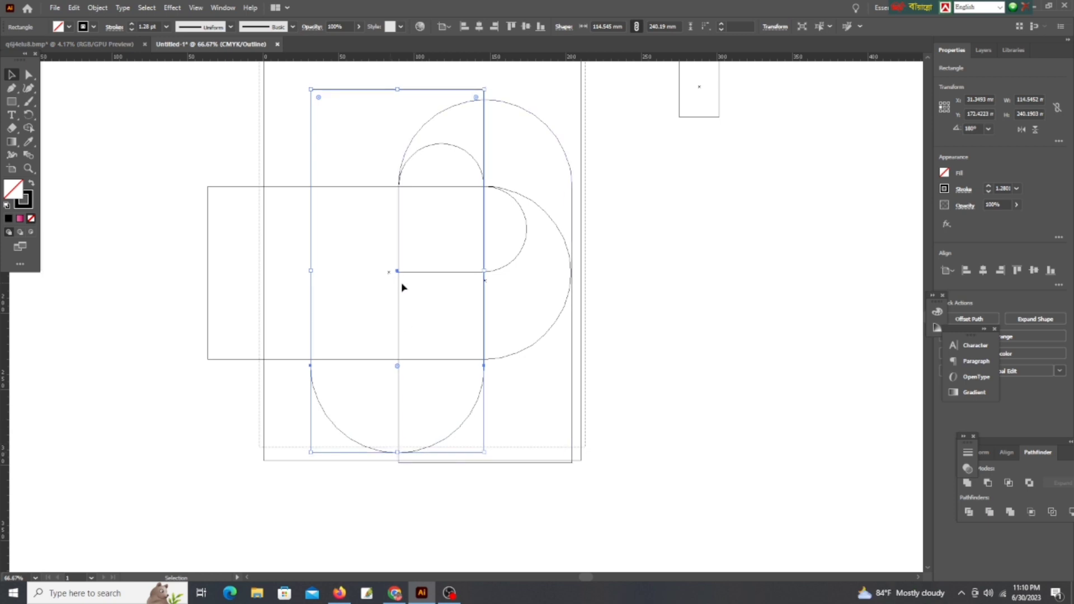
key("shift+Up")
key("shift+Up")
key("shift+Up")
key("shift+Up")
key("shift+Up")
key("shift+Up")
key("shift+Up")
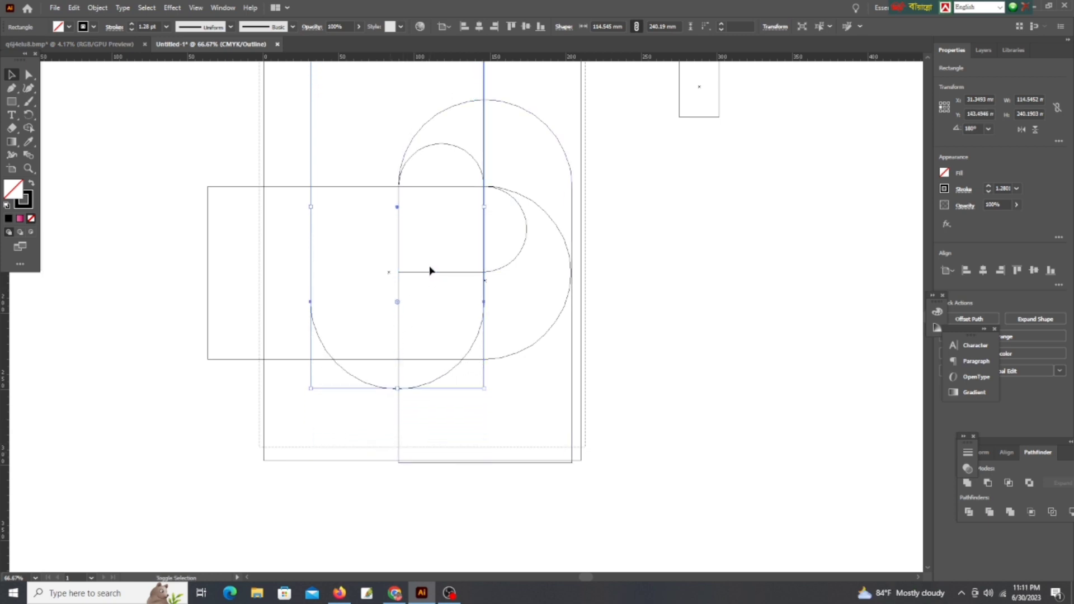
key("shift+Up")
key("shift+Up")
key("shift+Up")
key("shift+Up")
Switch to Outline view and zoom in closely on the junction of the rectangle's curve and the horizontal line
scroll(395, 282, "up", 5)
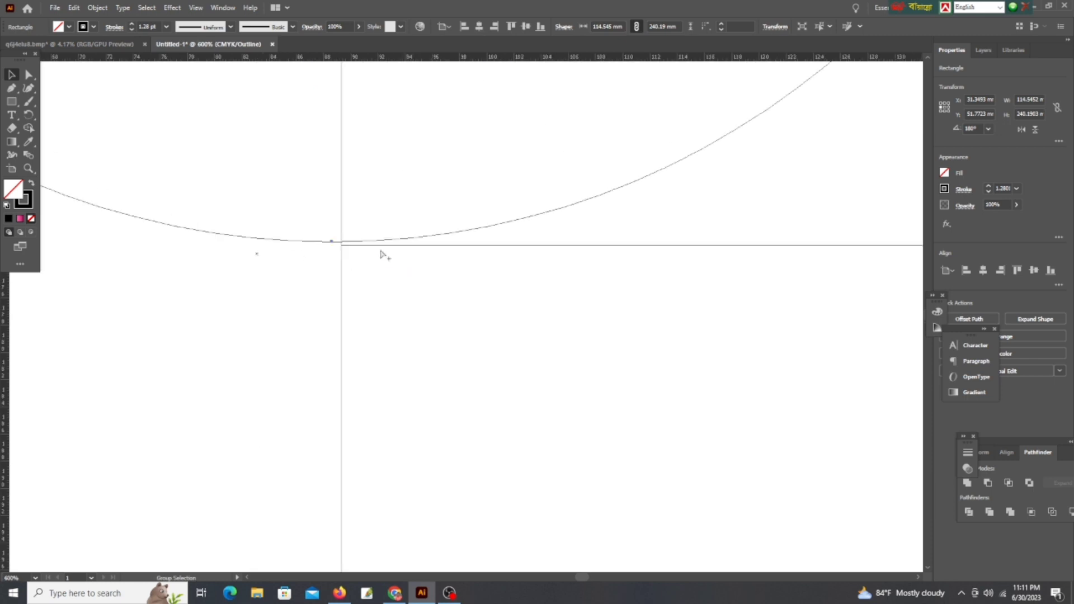
scroll(378, 252, "up", 3)
scroll(582, 256, "up", 2)
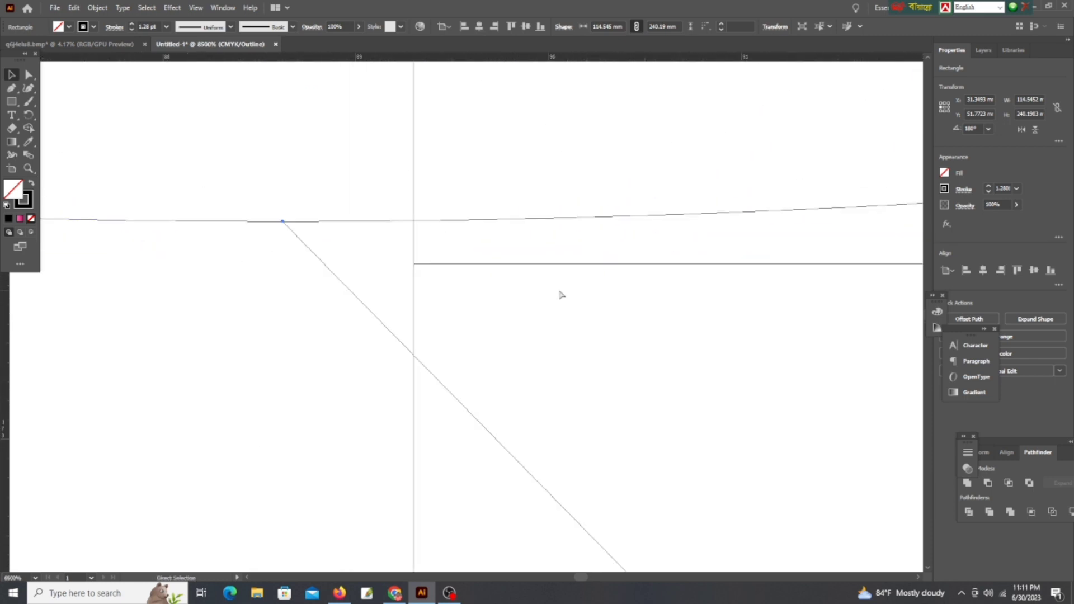
key("ctrl+y")
key("ctrl+y")
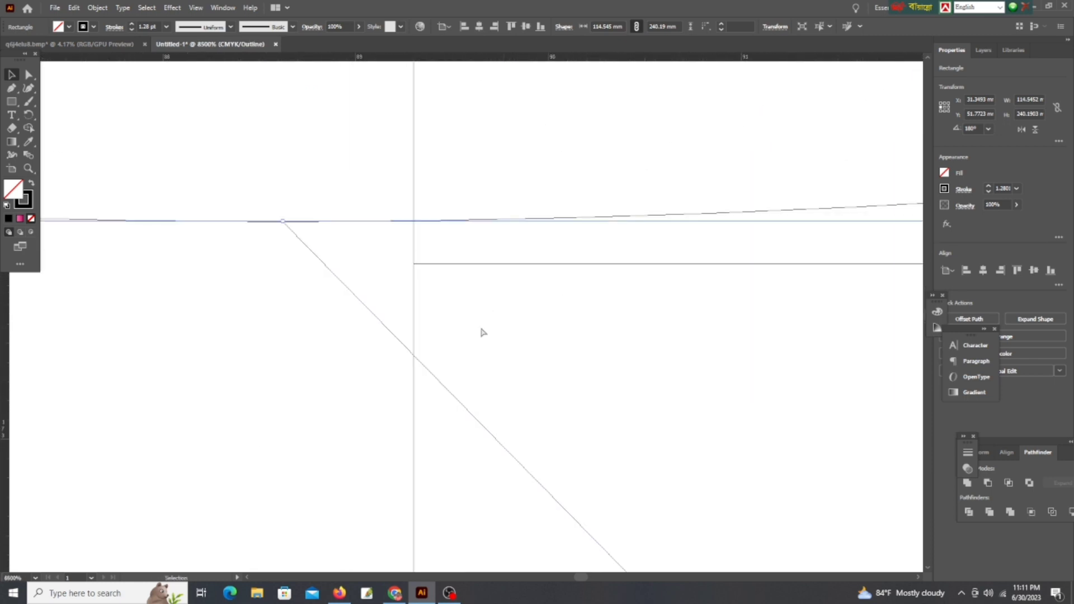
scroll(480, 331, "down", 4)
scroll(441, 325, "down", 3)
scroll(428, 328, "down", 3)
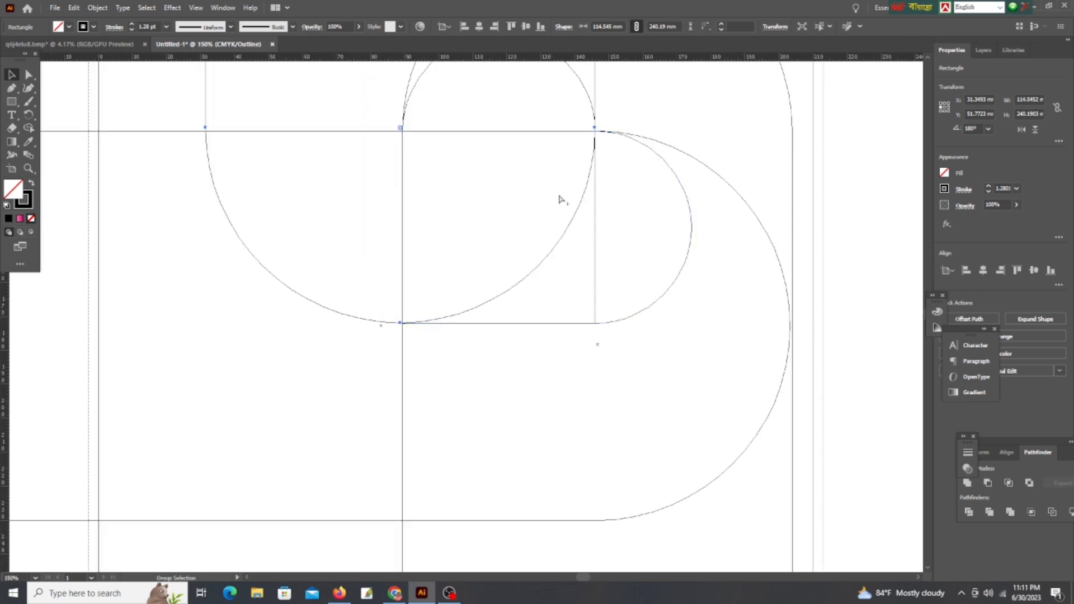
scroll(408, 329, "up", 6)
scroll(408, 319, "up", 1)
scroll(401, 341, "up", 1)
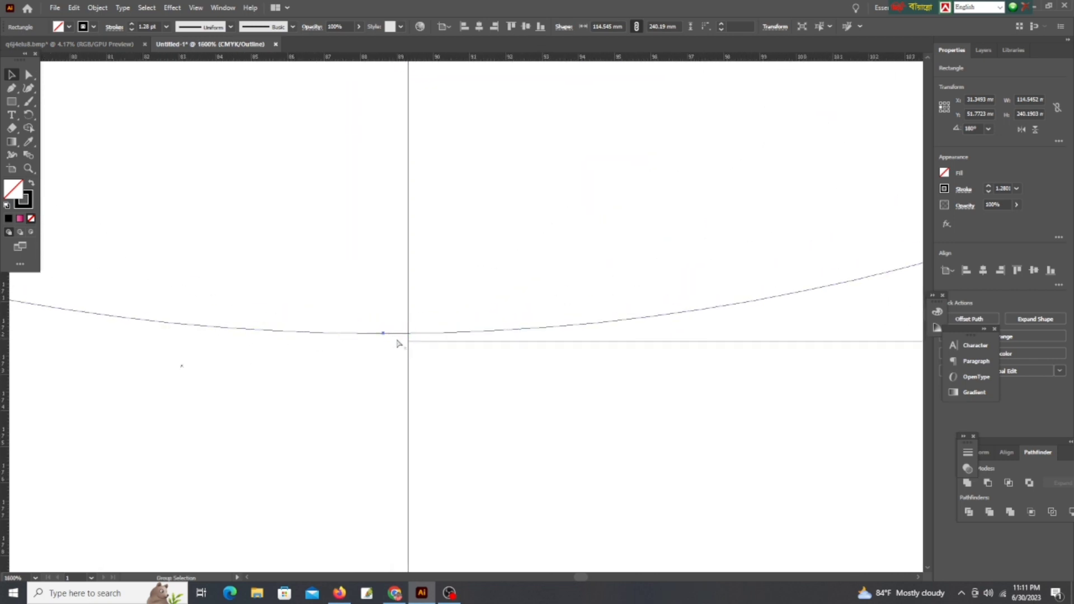
scroll(400, 342, "up", 1)
scroll(446, 312, "up", 1)
scroll(445, 293, "up", 1)
scroll(451, 319, "down", 1)
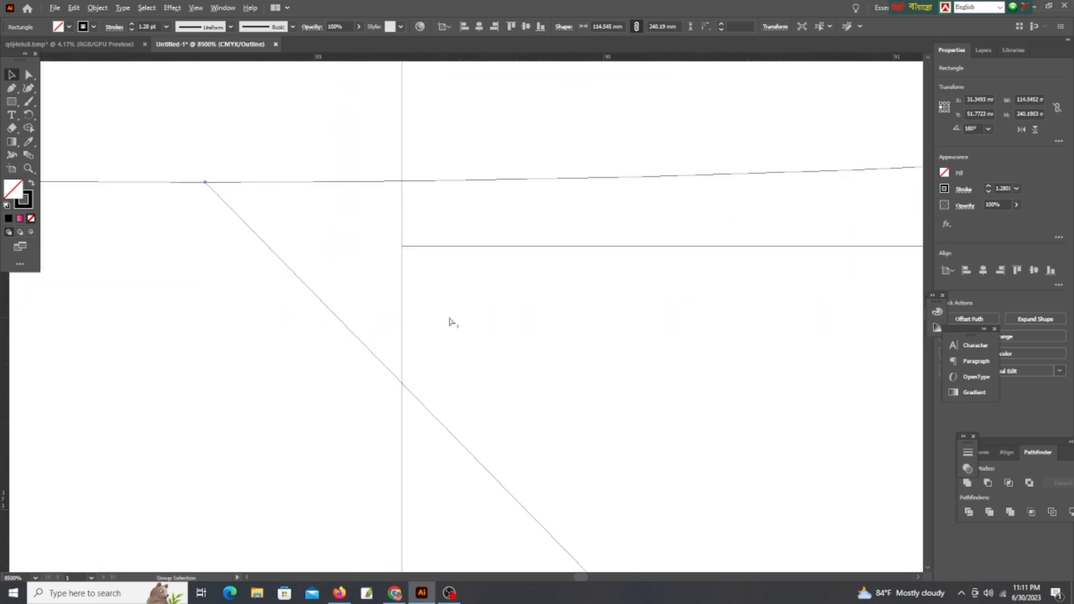
scroll(467, 331, "down", 2)
scroll(469, 332, "up", 3)
scroll(336, 208, "down", 1)
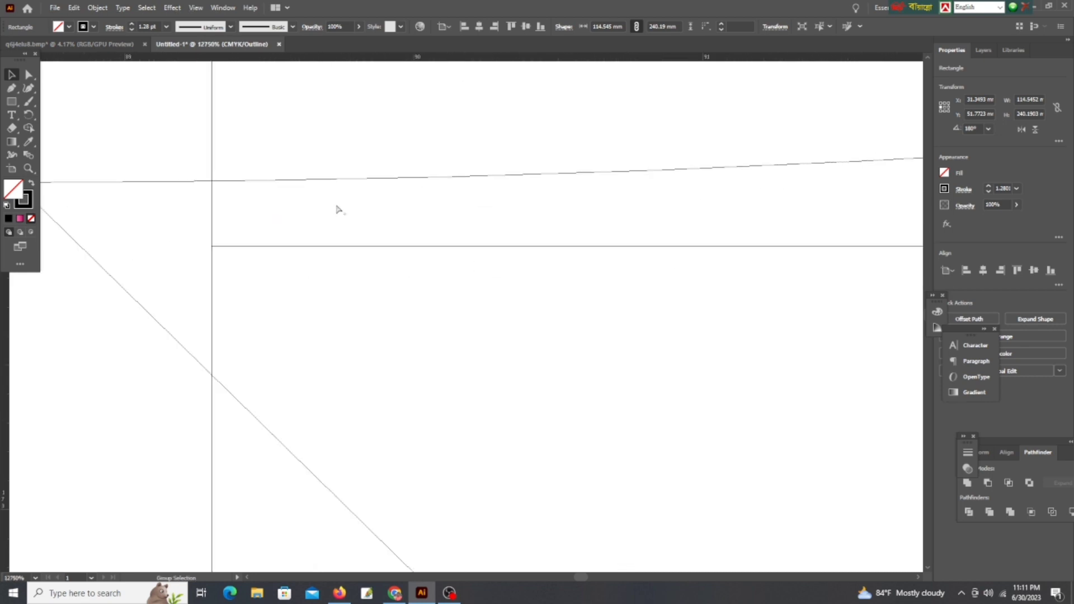
scroll(267, 348, "up", 2)
scroll(241, 344, "up", 3)
scroll(241, 342, "left", 2)
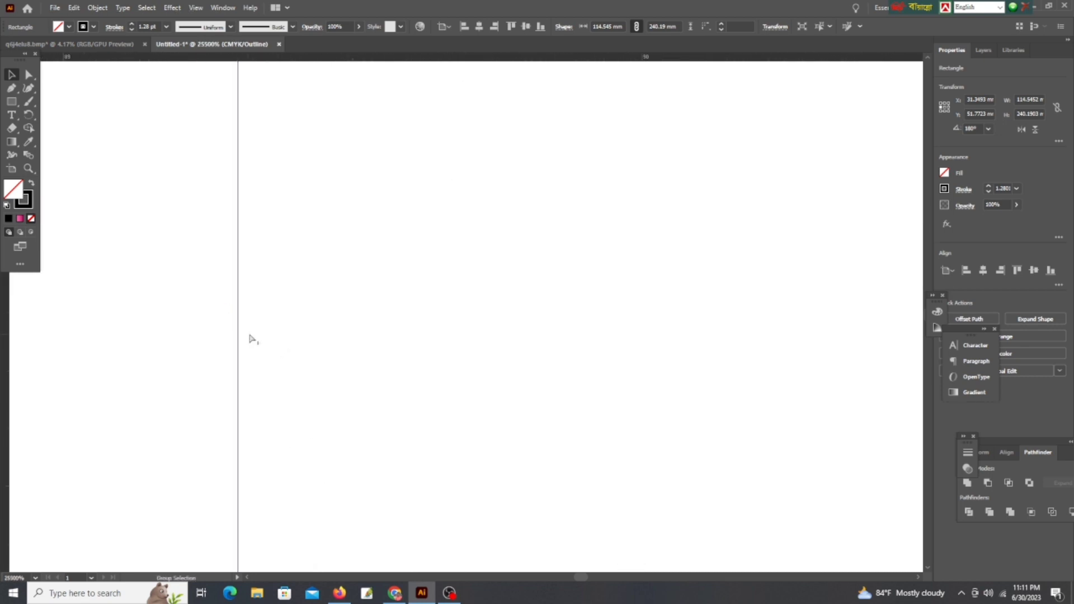
scroll(250, 336, "down", 2)
scroll(276, 300, "left", 3)
left_click(145, 189)
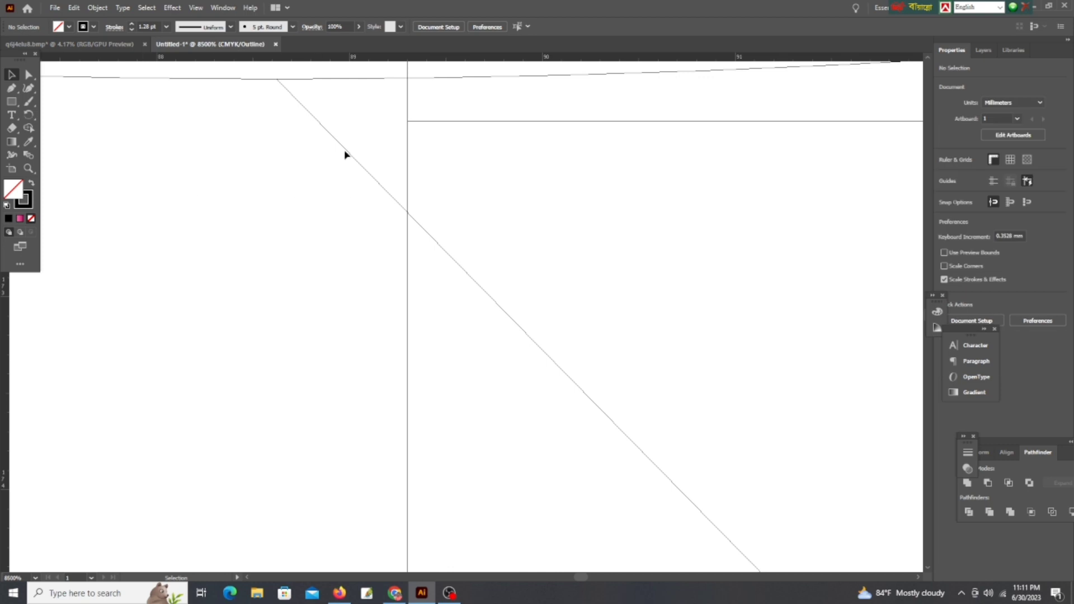
scroll(386, 182, "up", 5)
scroll(465, 224, "down", 2)
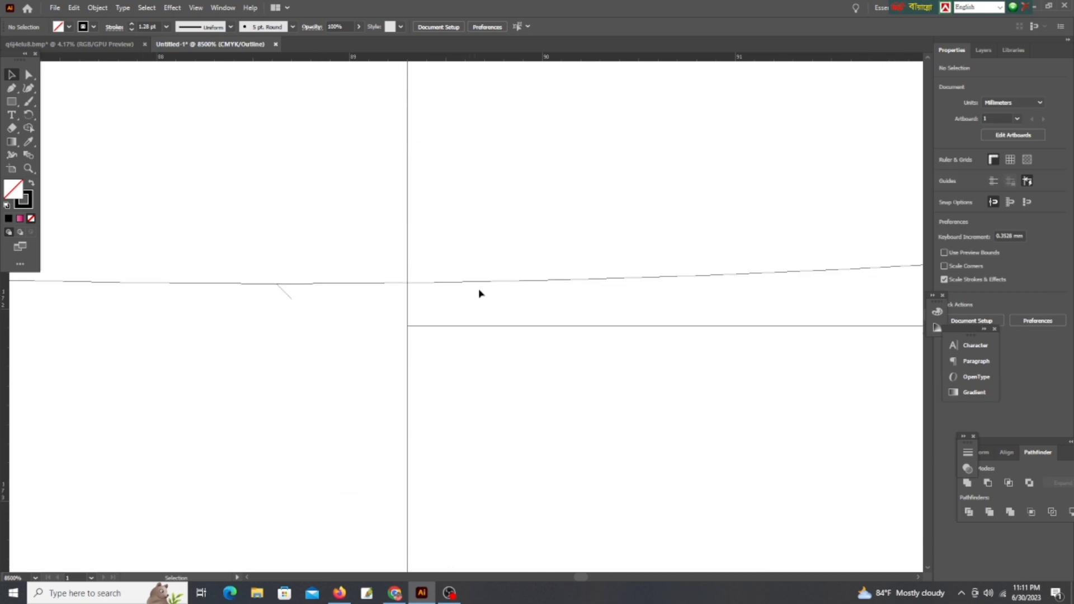
Nudge and drag the rectangle's path until its curved bottom sits exactly on the horizontal line
left_click_drag(485, 290, 455, 309)
key("Down")
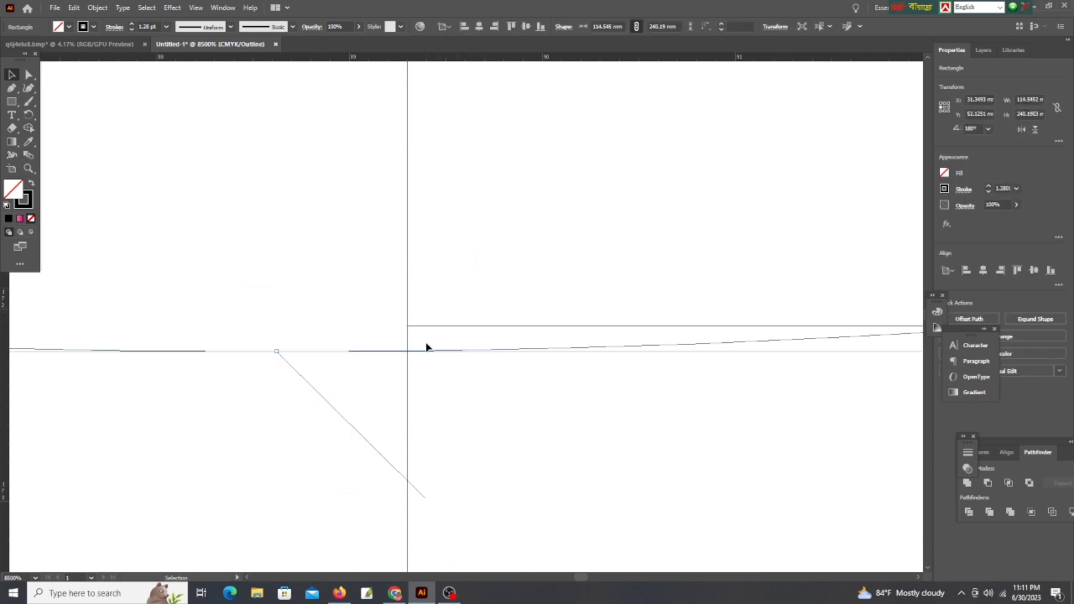
left_click_drag(419, 354, 417, 331)
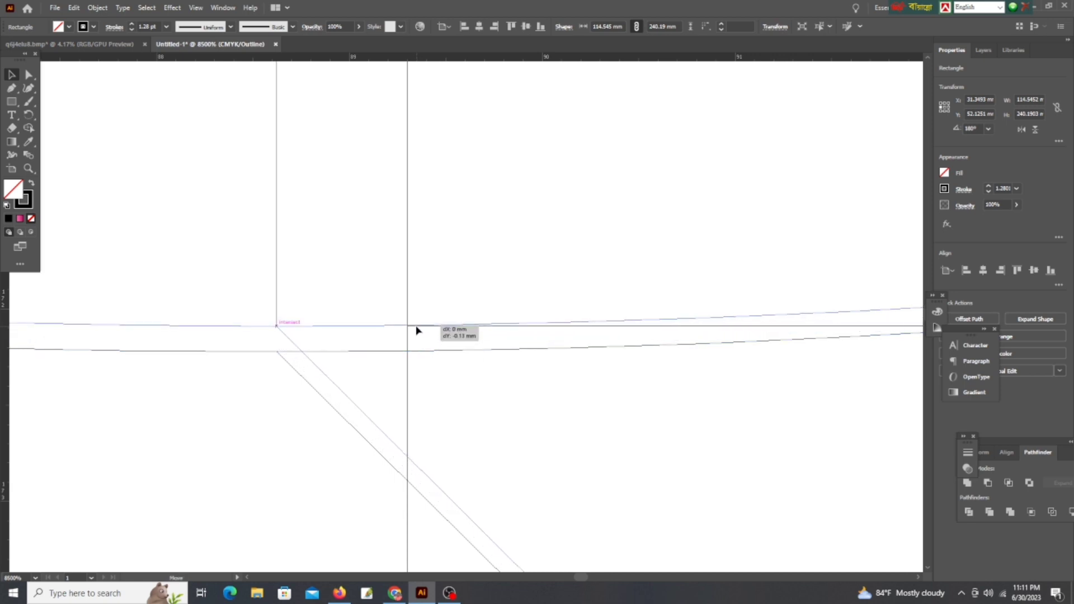
left_click_drag(417, 331, 417, 331)
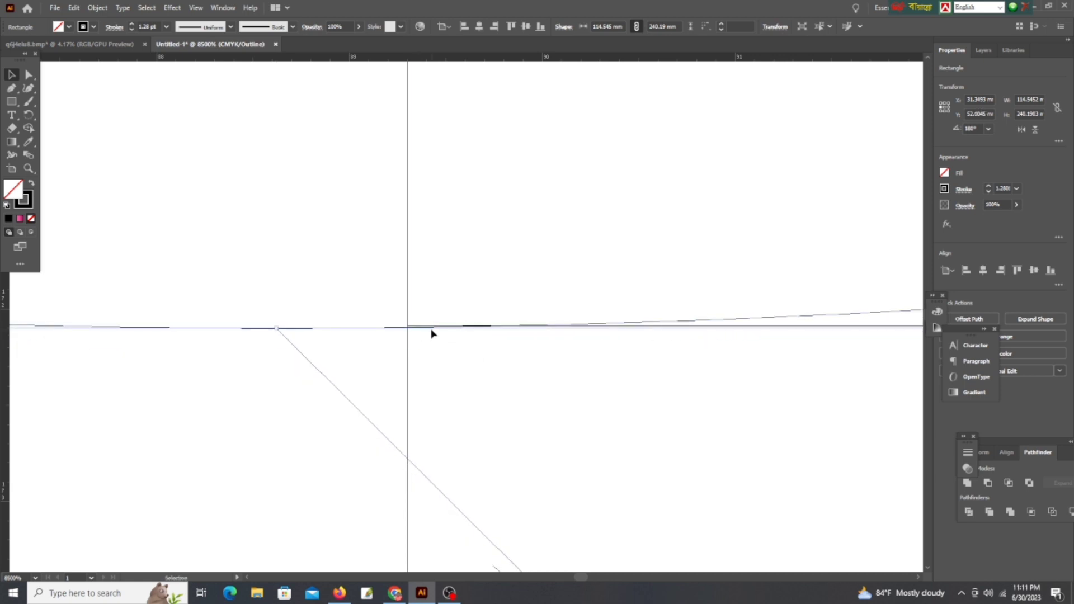
key("Up")
mouse_move(434, 268)
left_mouse_down()
mouse_move(437, 323)
mouse_move(427, 329)
mouse_move(451, 353)
left_mouse_up()
left_click(451, 358)
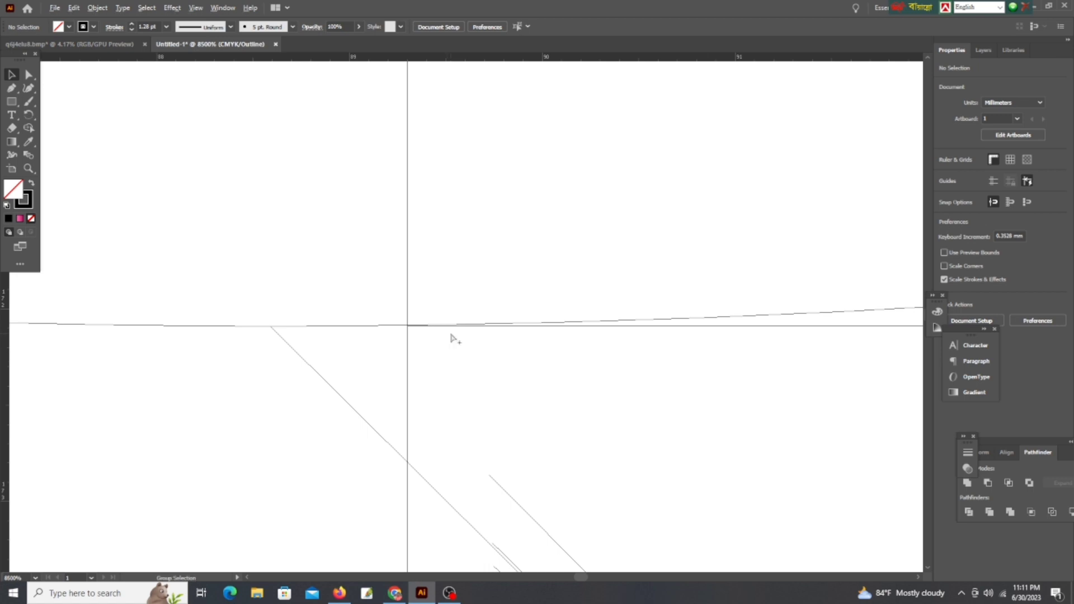
scroll(451, 340, "down", 5, "alt")
scroll(453, 331, "down", 5, "alt")
scroll(655, 173, "down", 2)
Zoom out over the whole construction and return from Outline to Preview to show the pink fills
scroll(658, 251, "up", 1)
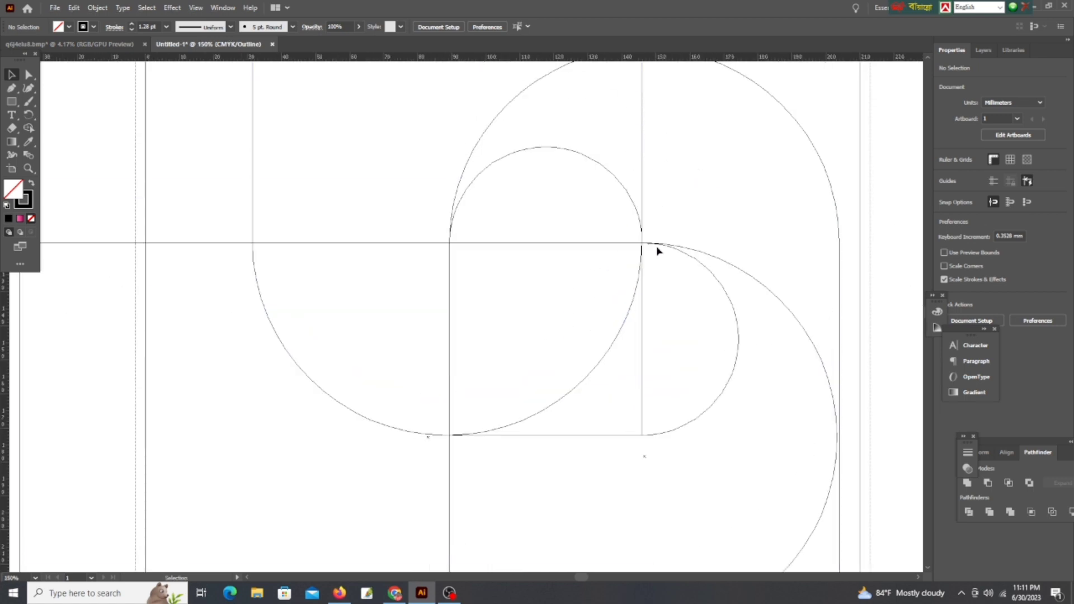
scroll(658, 251, "up", 1)
scroll(657, 271, "up", 8, "alt")
scroll(650, 329, "down", 1)
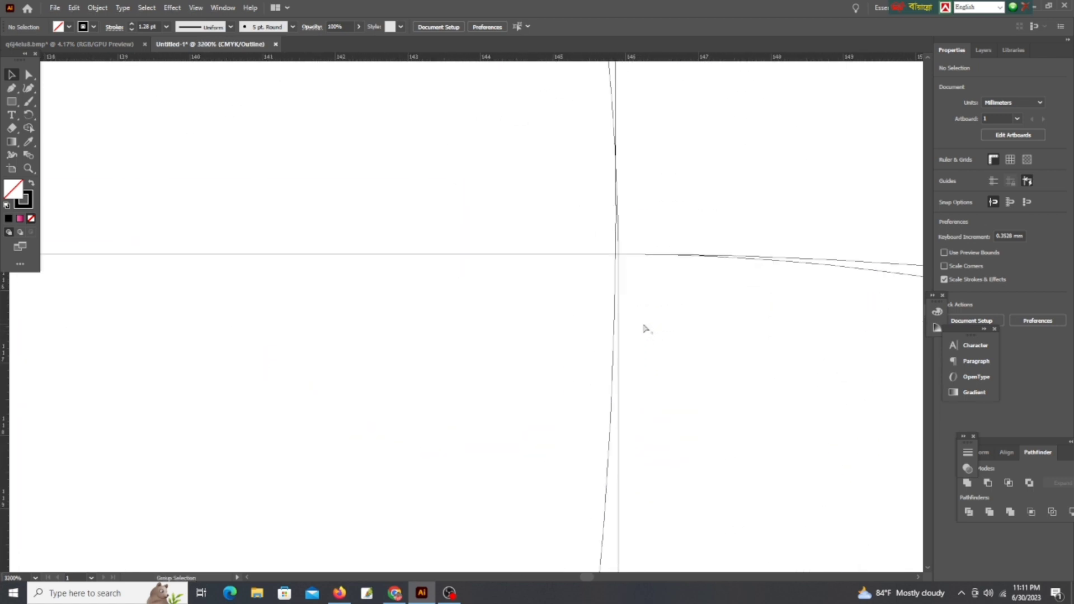
scroll(659, 288, "down", 1, "alt")
scroll(665, 285, "down", 4, "alt")
scroll(672, 287, "down", 5, "alt")
scroll(661, 283, "down", 1, "alt")
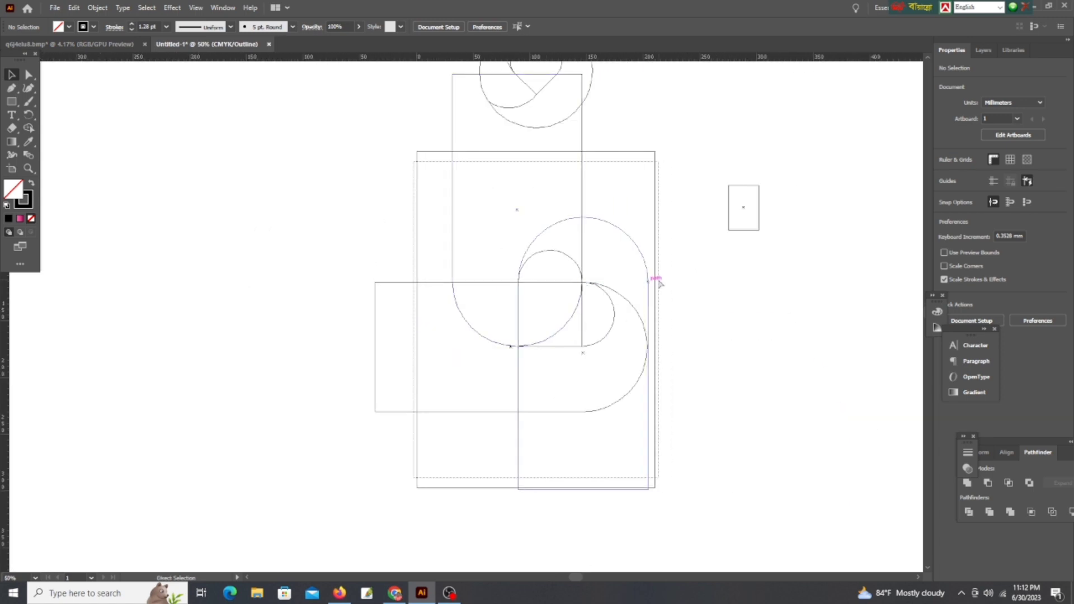
scroll(600, 287, "up", 4, "alt")
scroll(557, 289, "up", 2, "alt")
scroll(585, 306, "down", 1, "alt")
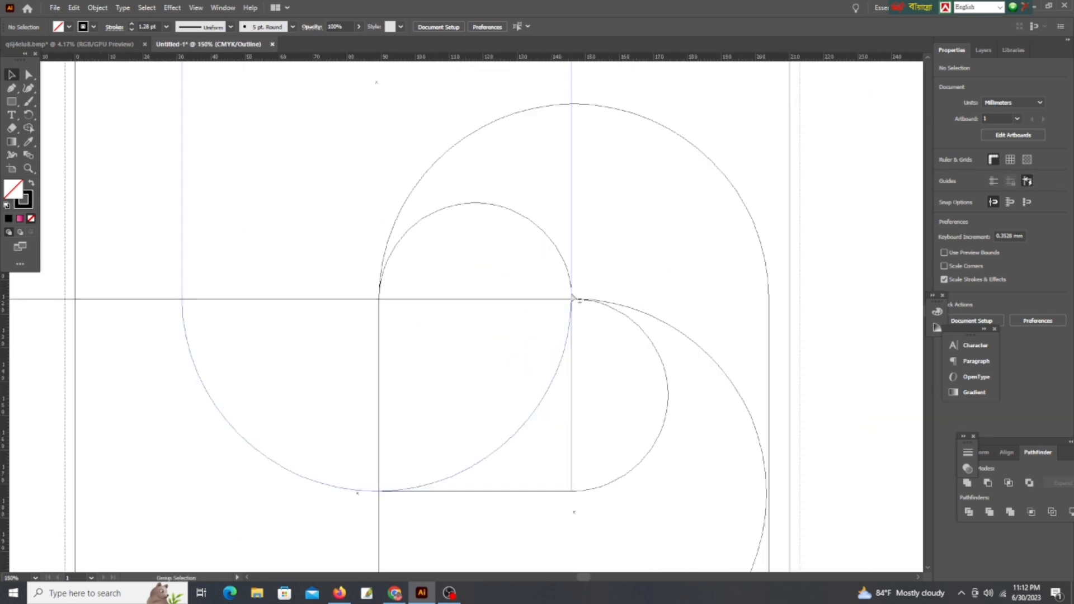
scroll(574, 300, "down", 3, "alt")
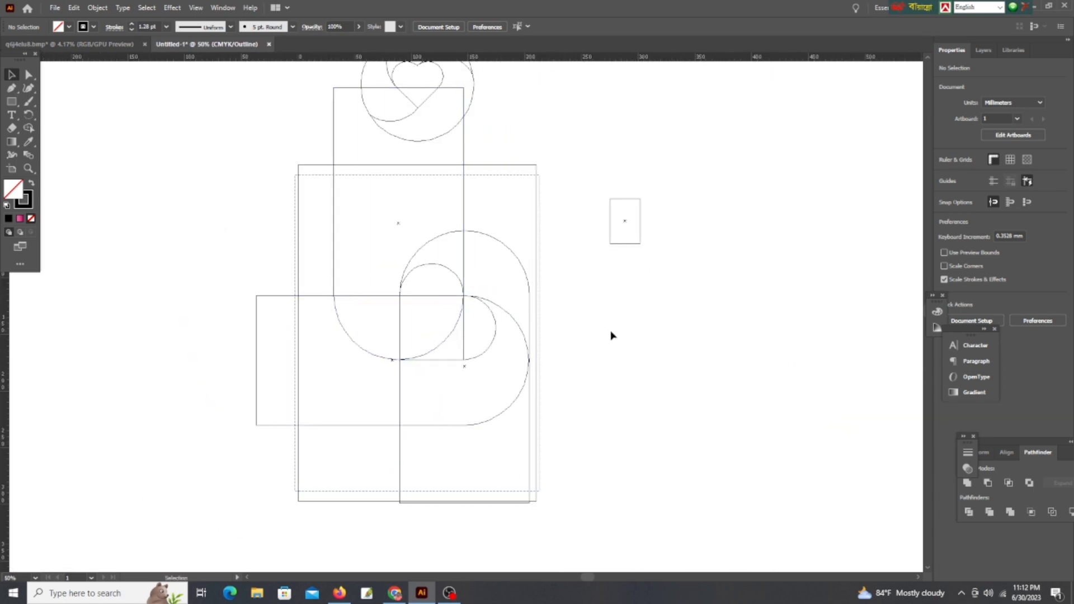
scroll(630, 319, "down", 2, "alt")
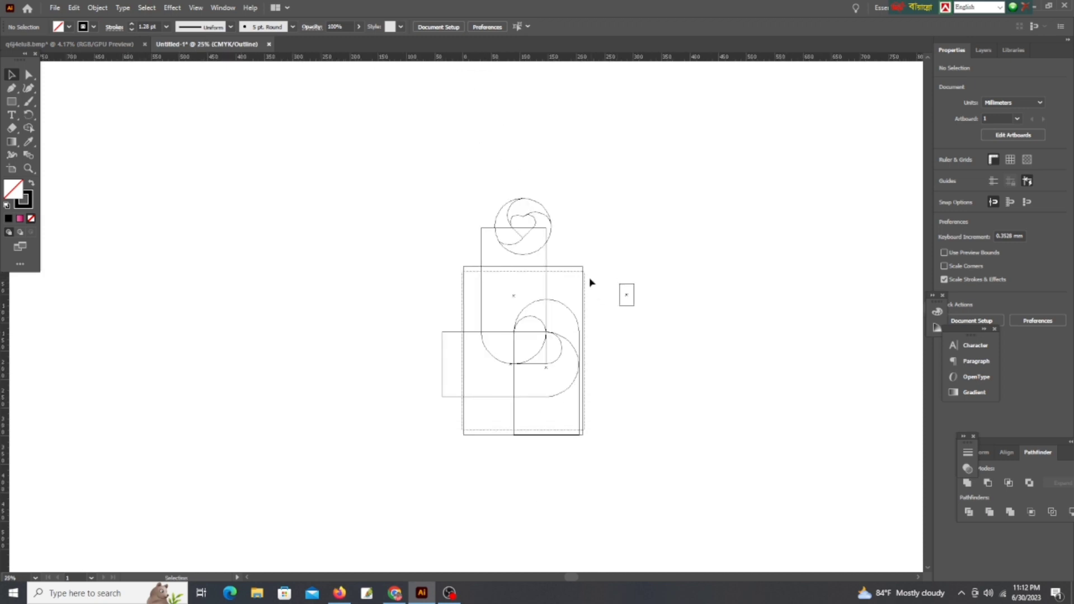
key("ctrl+y")
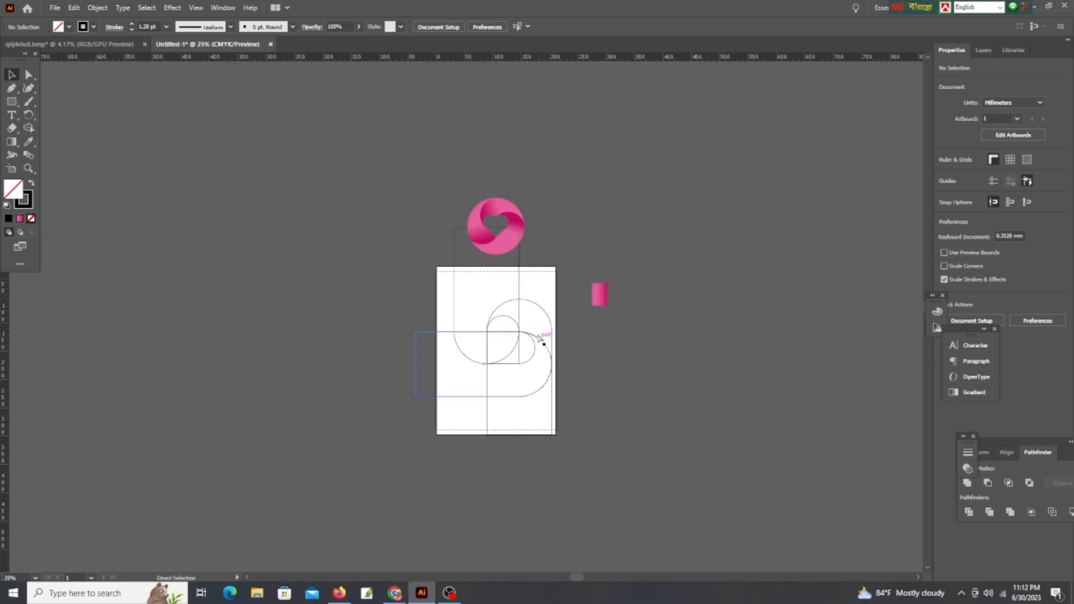
Select all the heart construction paths and rotate them 45°
scroll(531, 331, "up", 1, "alt")
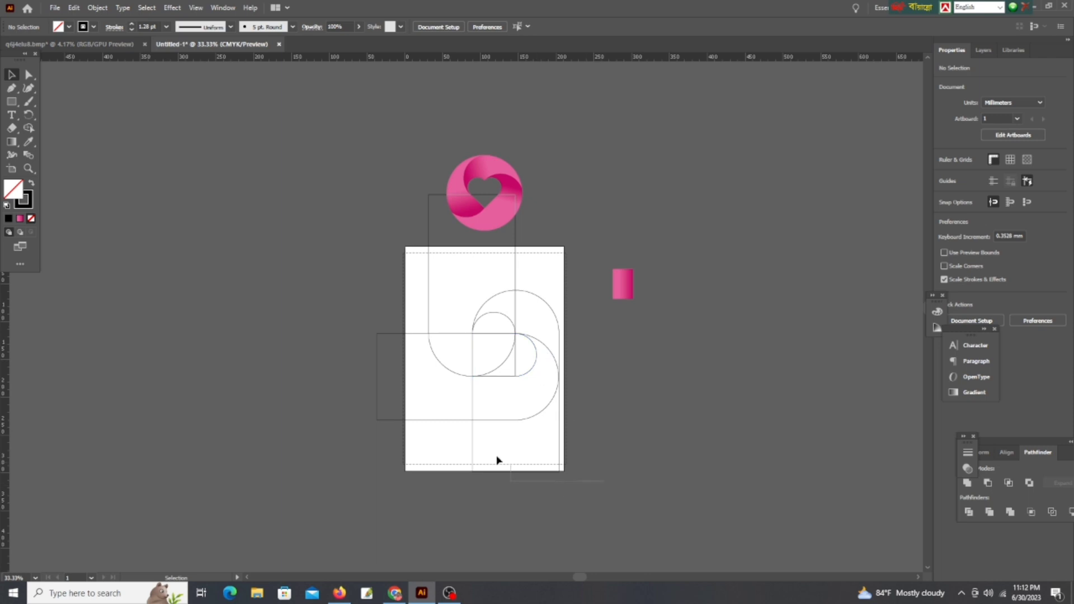
left_click_drag(371, 290, 401, 311)
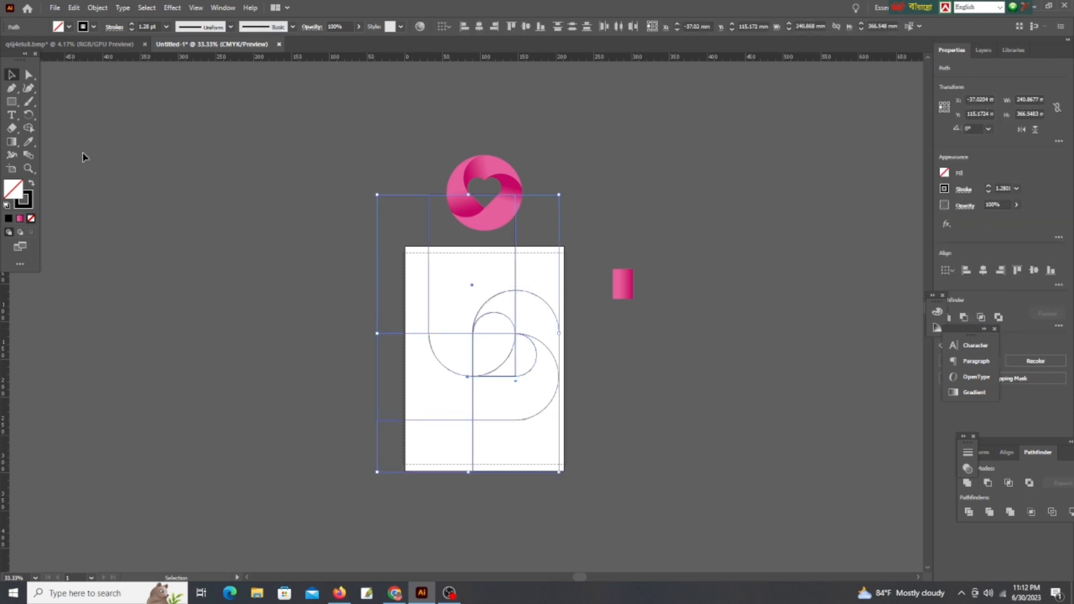
double_click(29, 115)
left_click(588, 314)
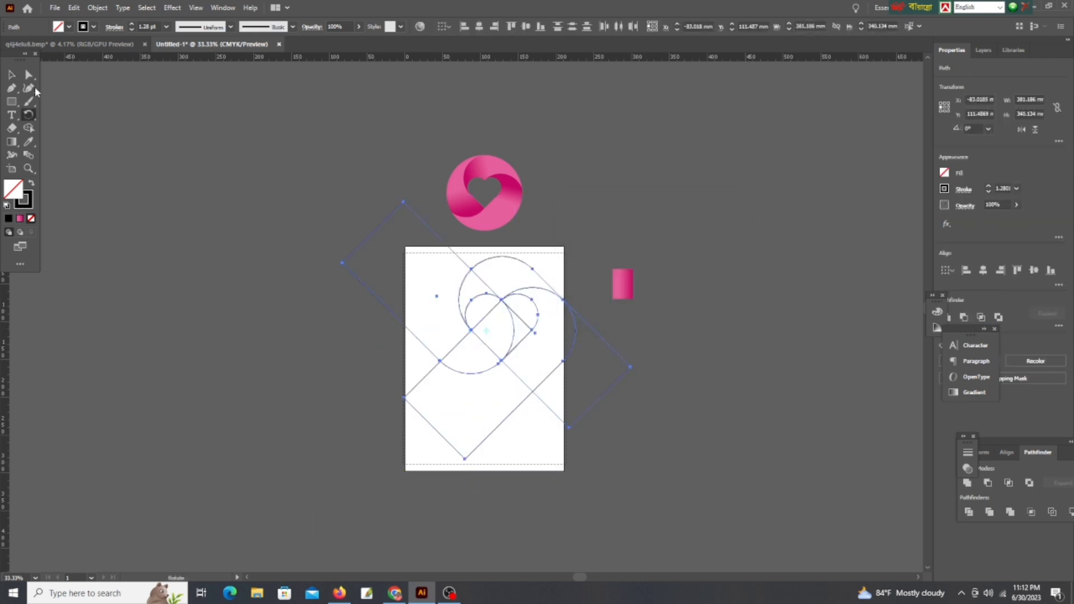
Scale the rotated drawing down and move it onto the artboard, then deselect
left_click(383, 300)
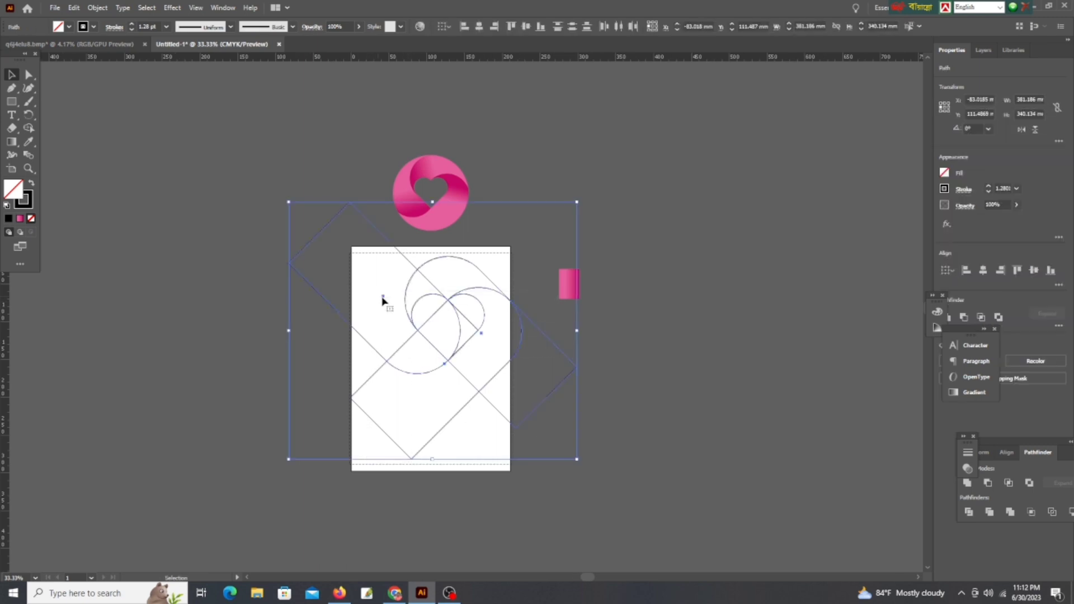
left_click_drag(578, 203, 475, 294)
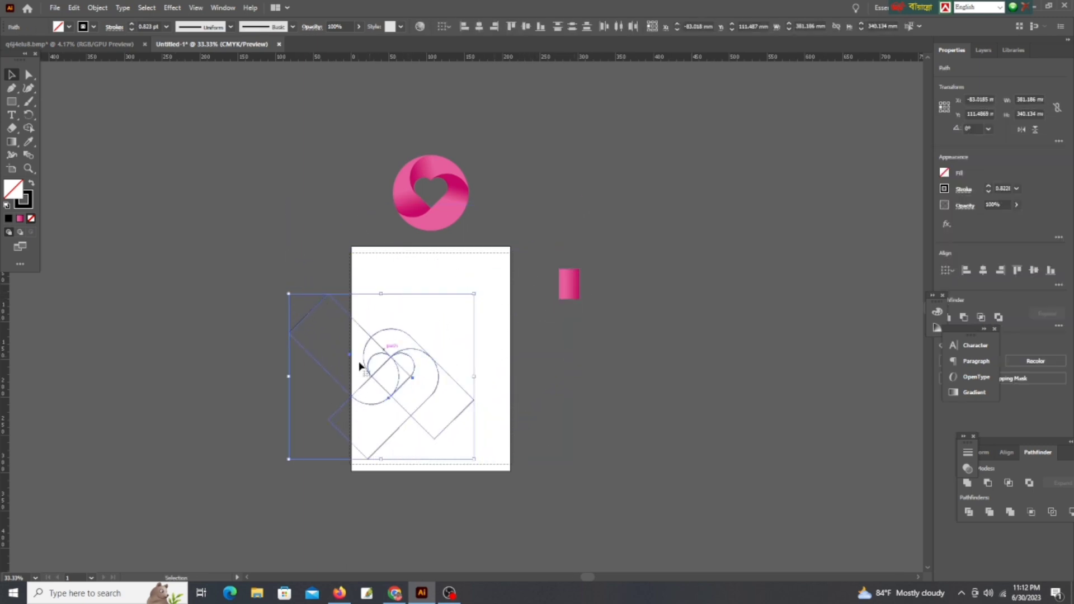
left_click_drag(386, 361, 421, 341)
key("ctrl+shift+a")
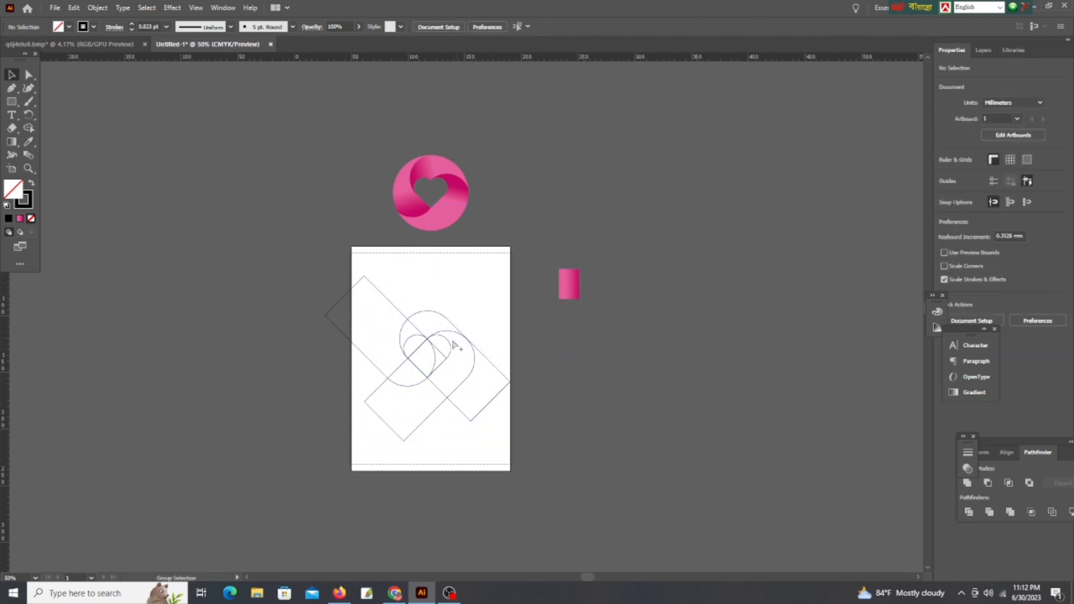
key("ctrl+1")
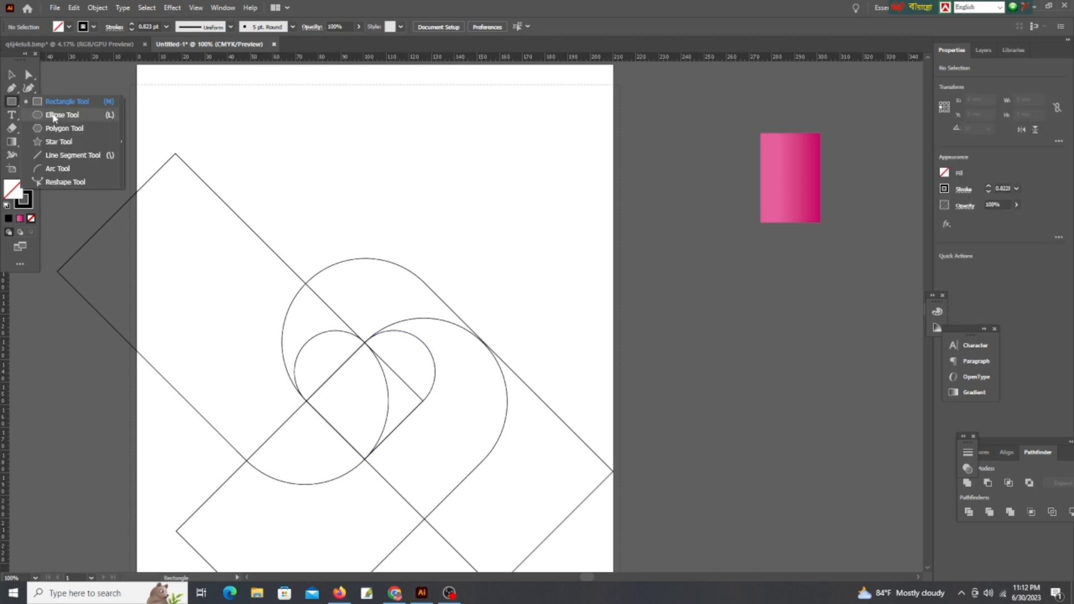
Draw a circle plus one long horizontal and one long vertical line near it
left_click_drag(13, 105, 84, 116)
left_click_drag(474, 124, 550, 200)
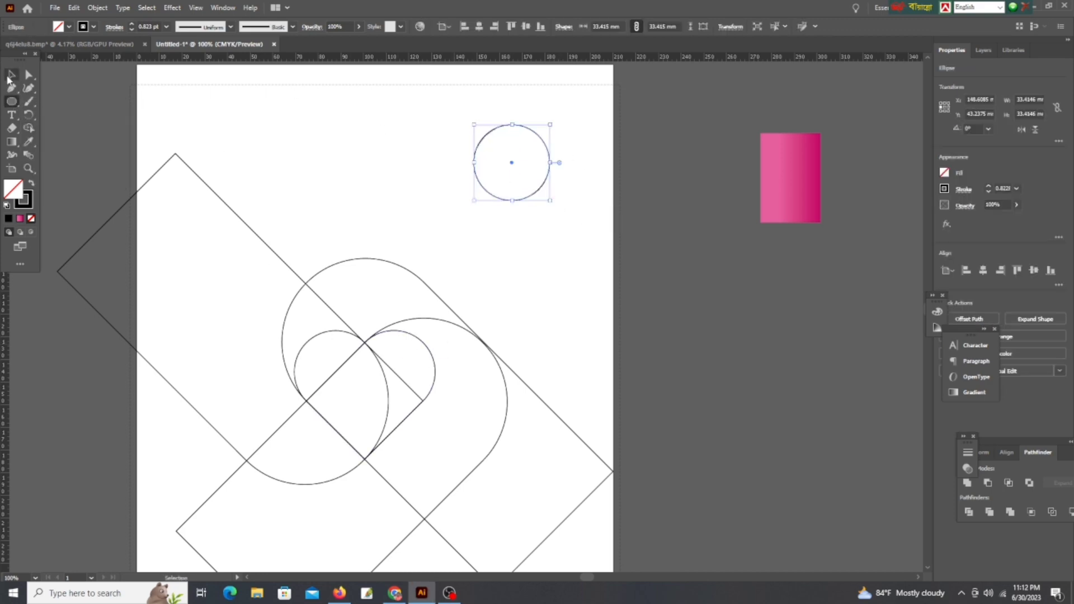
left_click(10, 75)
left_click(546, 163)
scroll(551, 140, "up", 2)
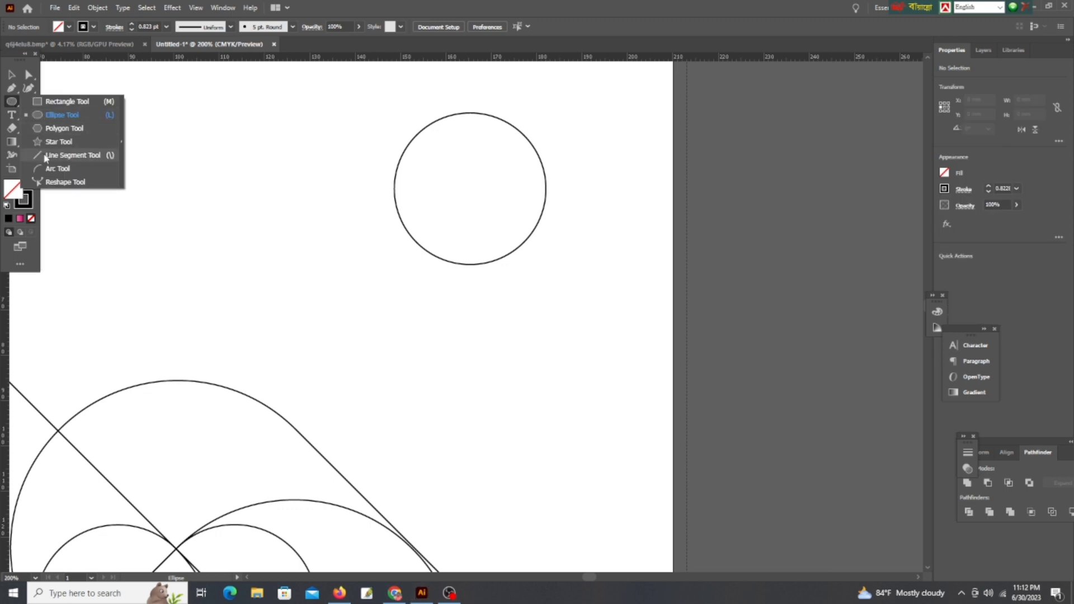
left_click_drag(11, 104, 45, 154)
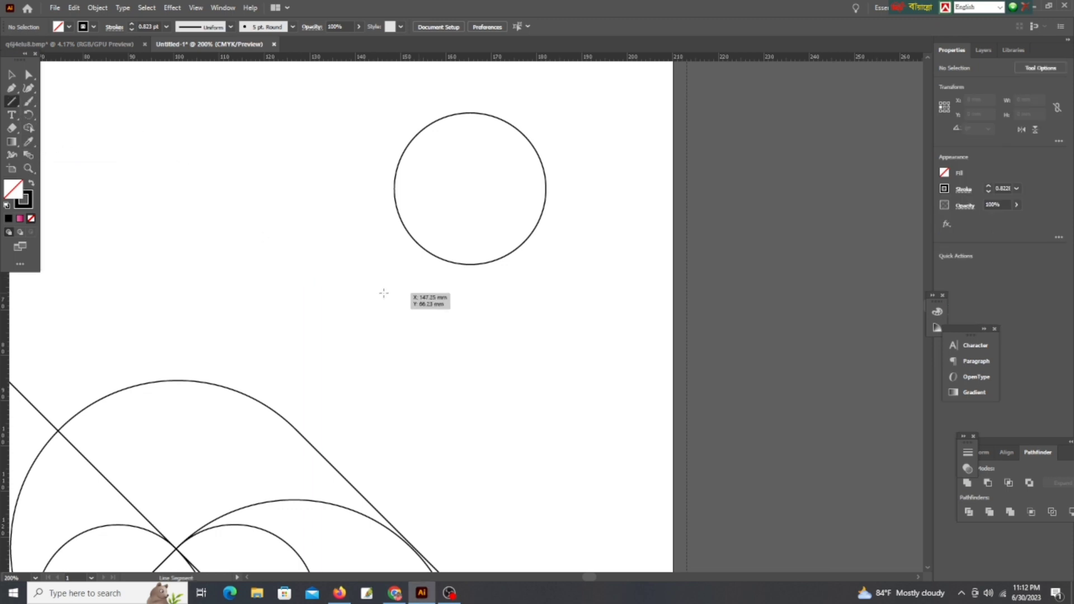
left_click_drag(341, 289, 788, 289)
mouse_move(559, 82)
left_mouse_down()
mouse_move(583, 456)
mouse_move(560, 493)
left_mouse_up()
left_click(12, 75)
Centre both lines through the circle with Horizontal and Vertical Align Center
left_click_drag(622, 335, 549, 281)
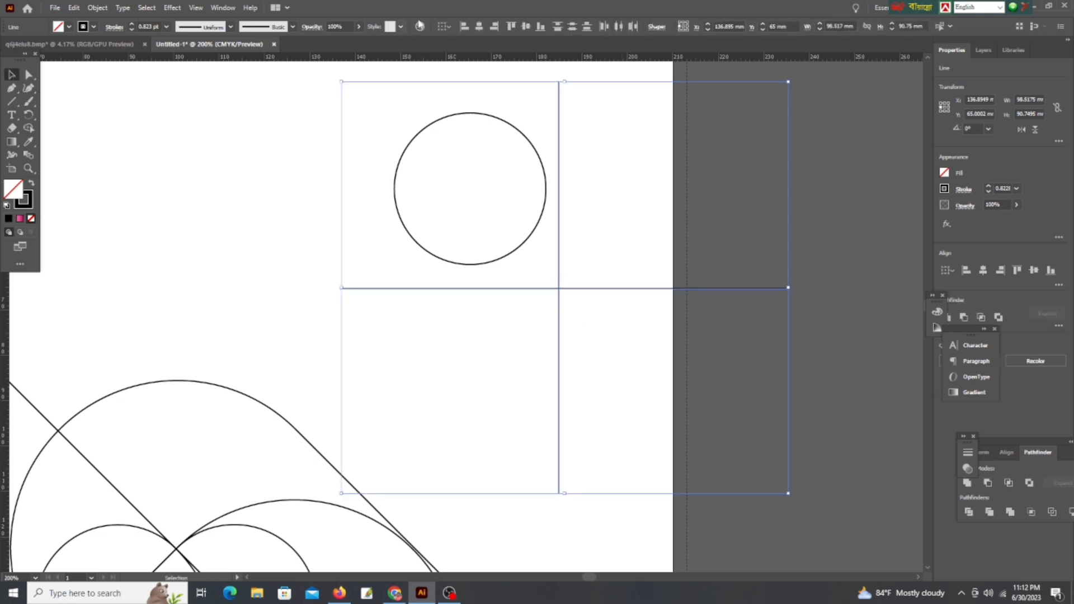
left_click(479, 28)
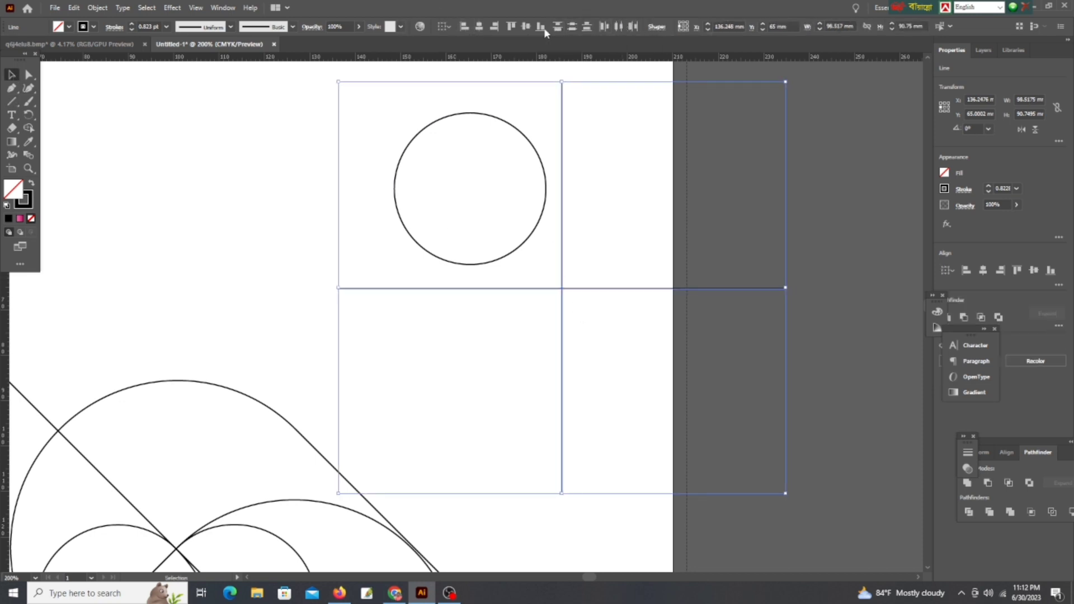
left_click(530, 31)
left_click(470, 113, "shift")
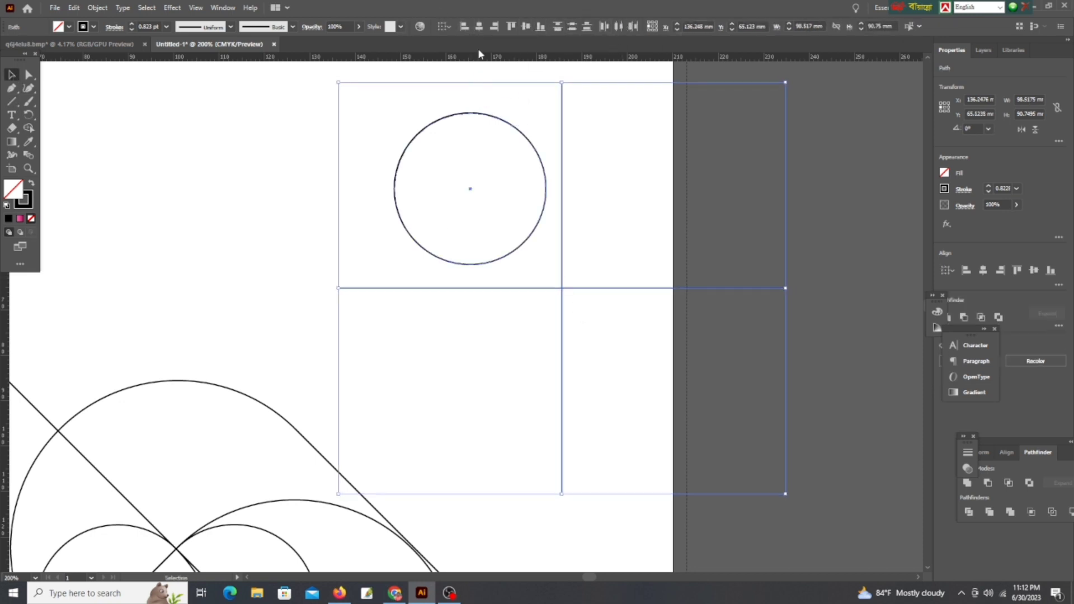
left_click(480, 28)
left_click(527, 29)
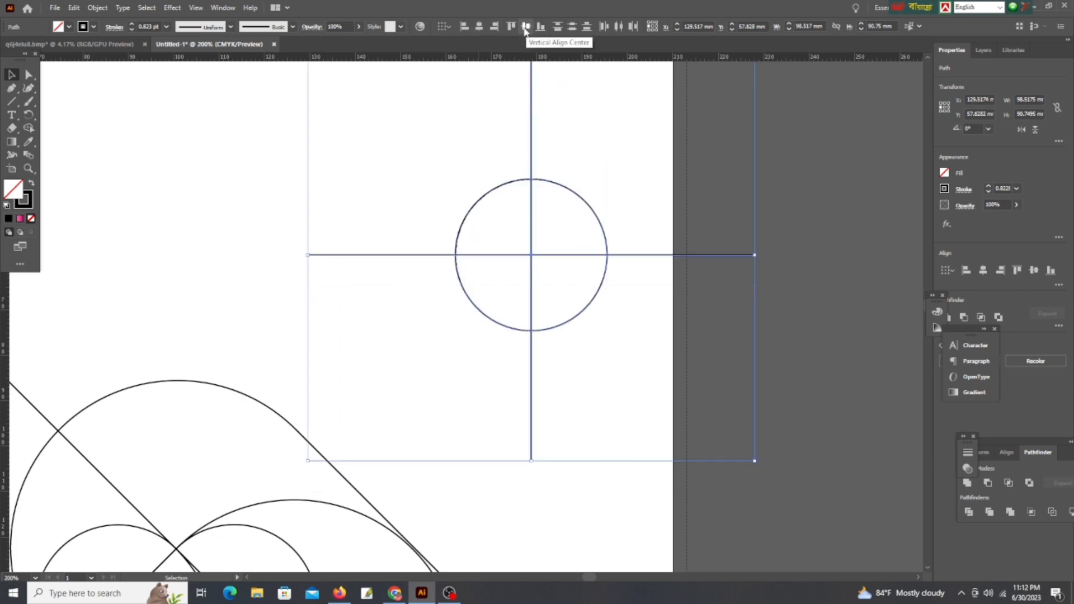
left_click(679, 223)
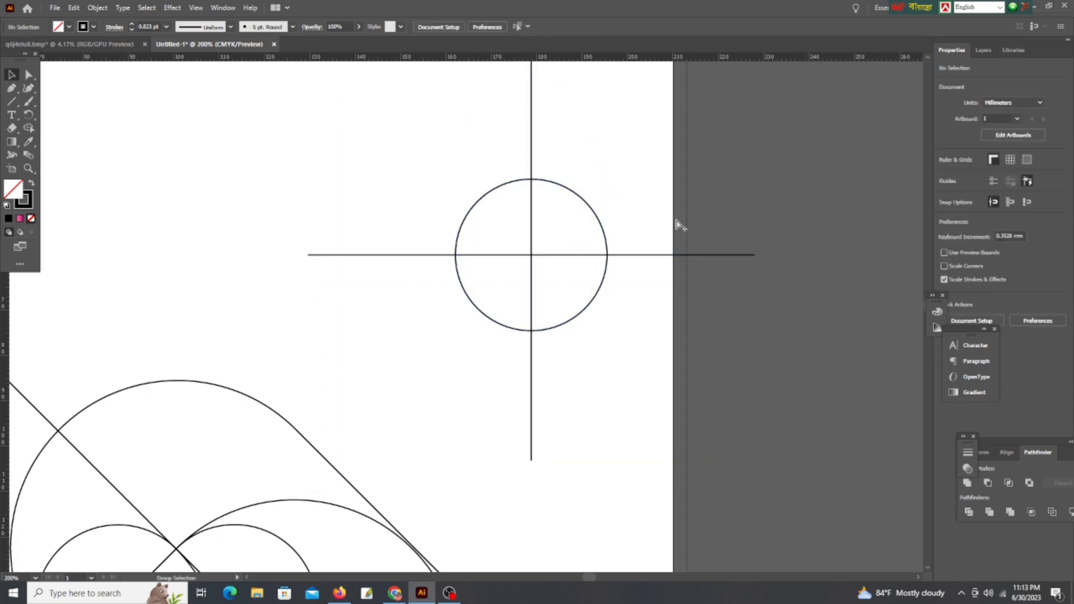
Move the circle and cross into the heart, aligning the vertical line with the heart's top point
scroll(679, 223, "down", 2)
left_click(630, 266)
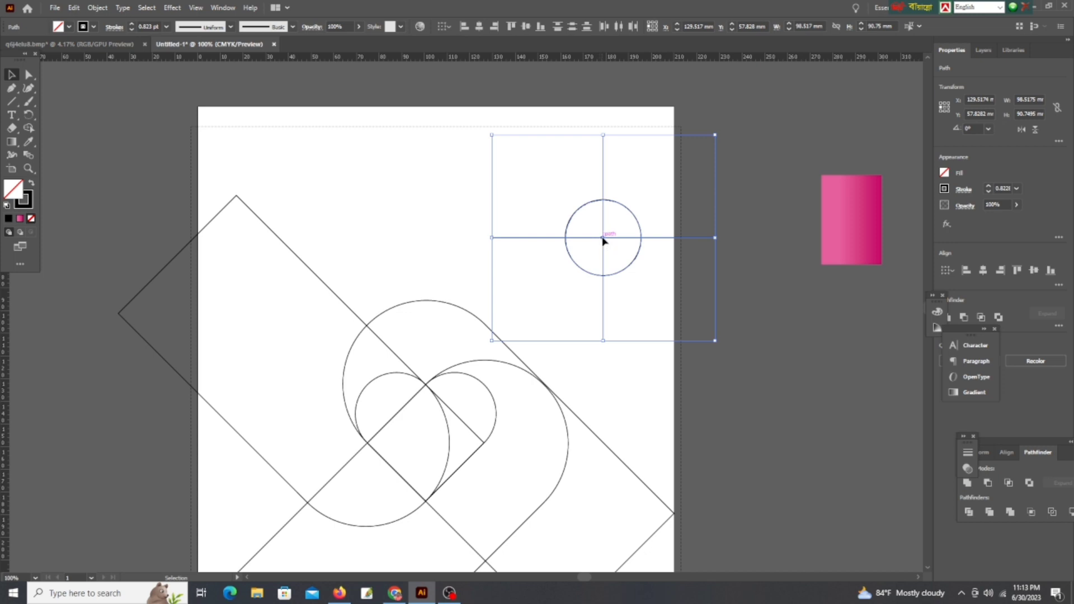
left_click_drag(604, 240, 421, 441)
scroll(431, 433, "down", 1)
scroll(421, 417, "up", 1)
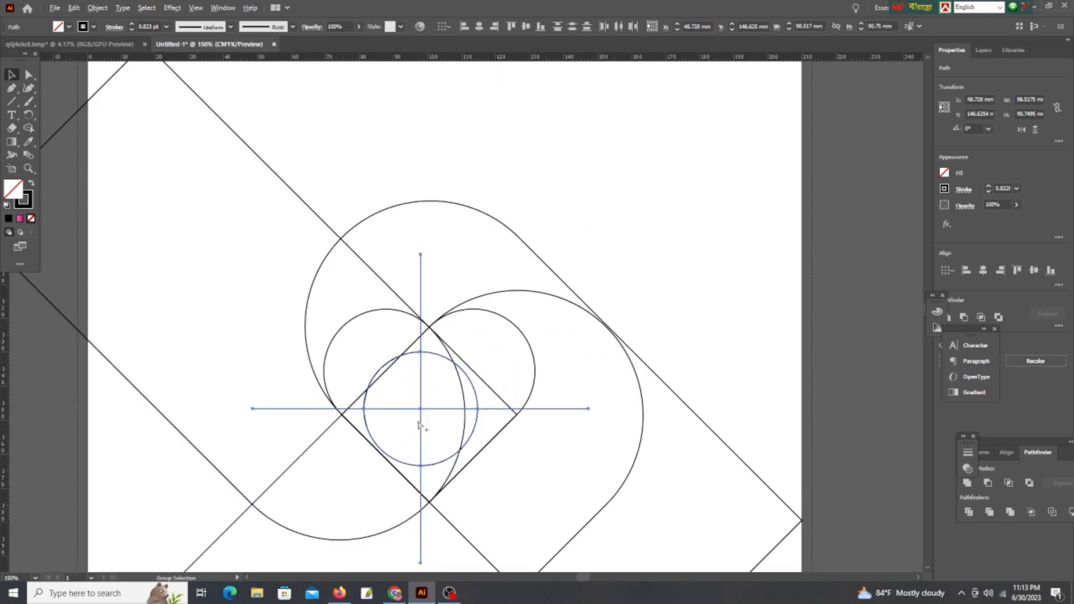
left_click_drag(423, 413, 428, 413)
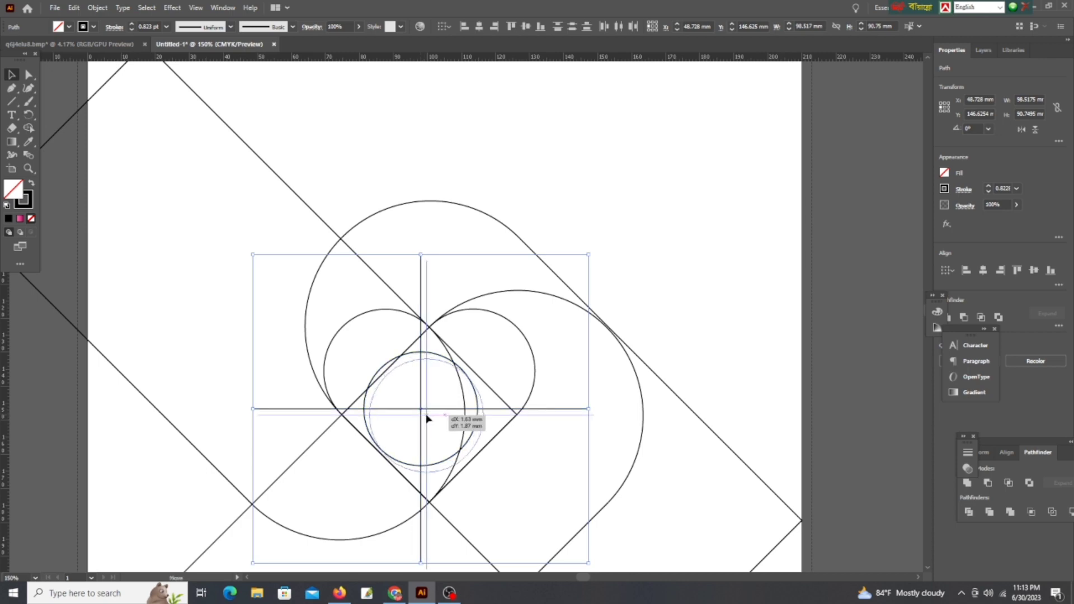
scroll(428, 413, "up", 4)
scroll(428, 417, "up", 1)
scroll(448, 342, "down", 2)
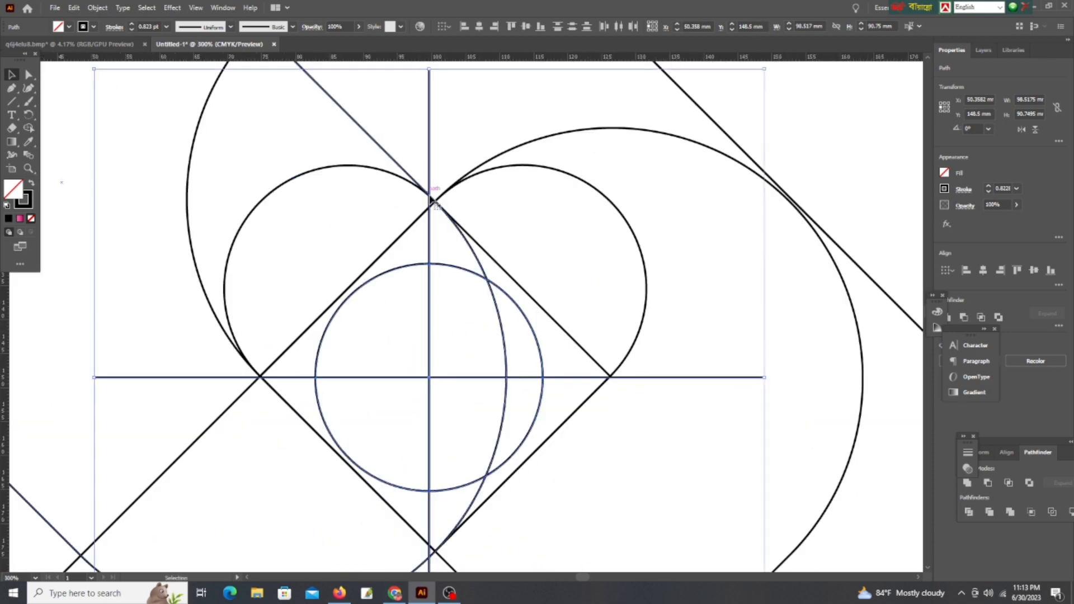
scroll(438, 213, "up", 4)
left_click_drag(389, 283, 423, 283)
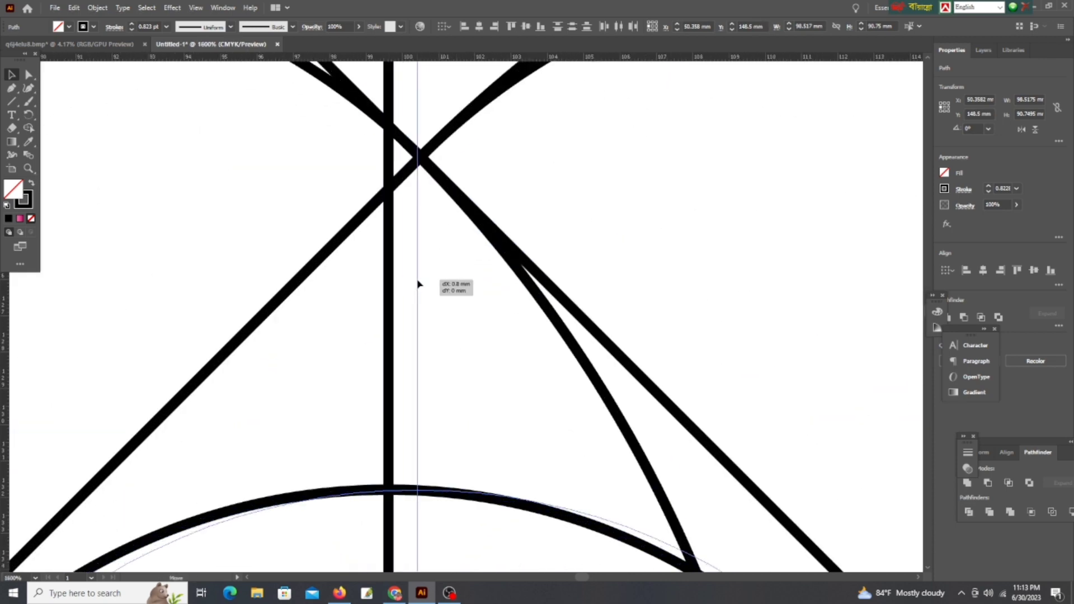
key("ctrl+y")
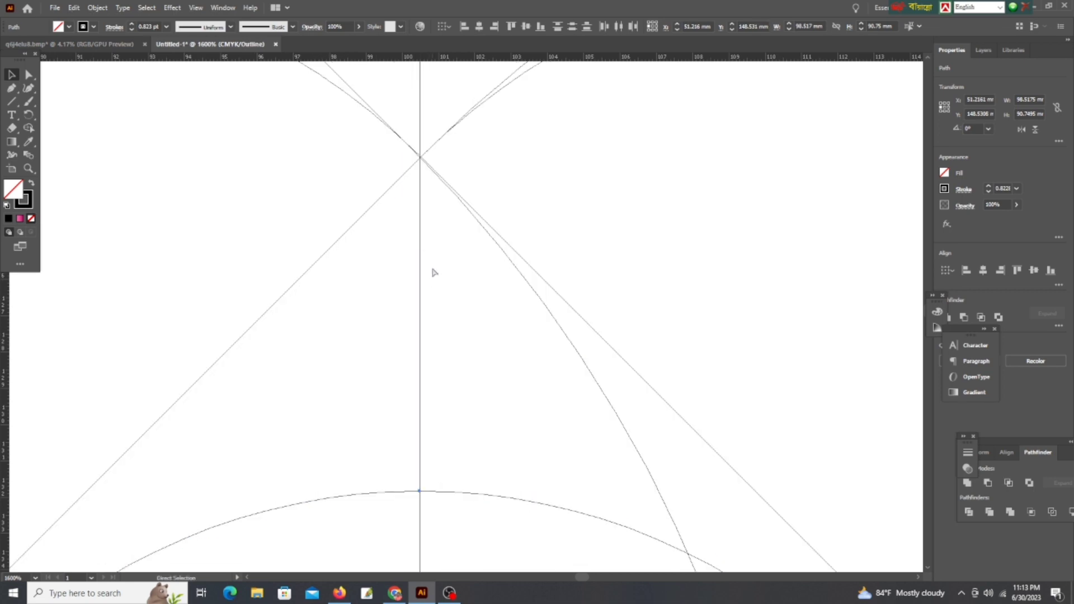
key("ctrl+y")
Enlarge the centred circle to about 77.7 × 77.7 mm, framing the heart's upper curves
scroll(428, 275, "down", 3)
scroll(429, 276, "down", 3)
scroll(429, 275, "down", 1)
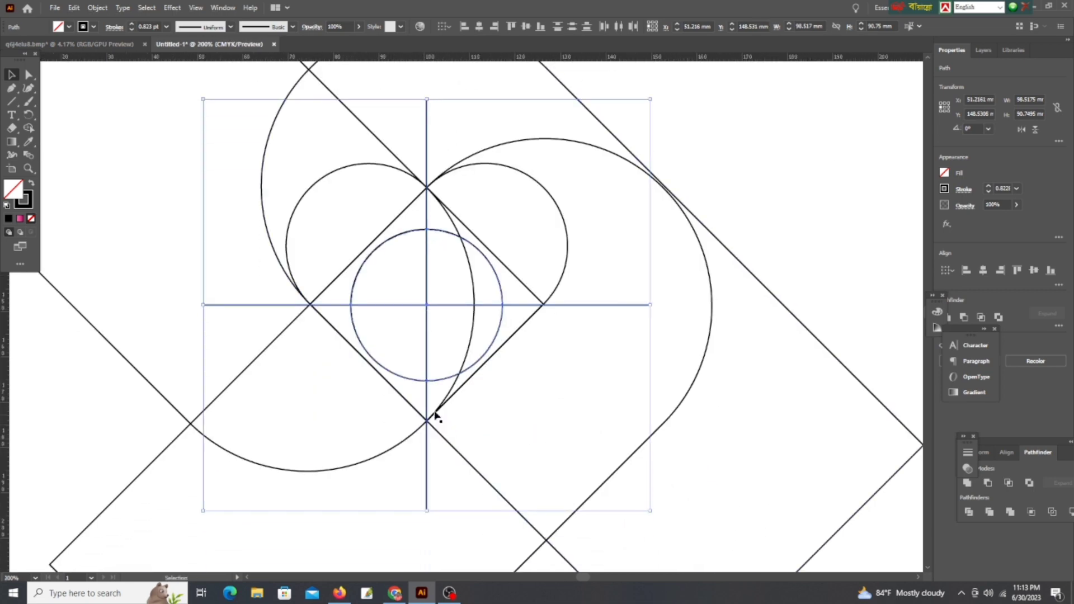
scroll(401, 343, "down", 2)
scroll(498, 252, "up", 3)
left_click(647, 269)
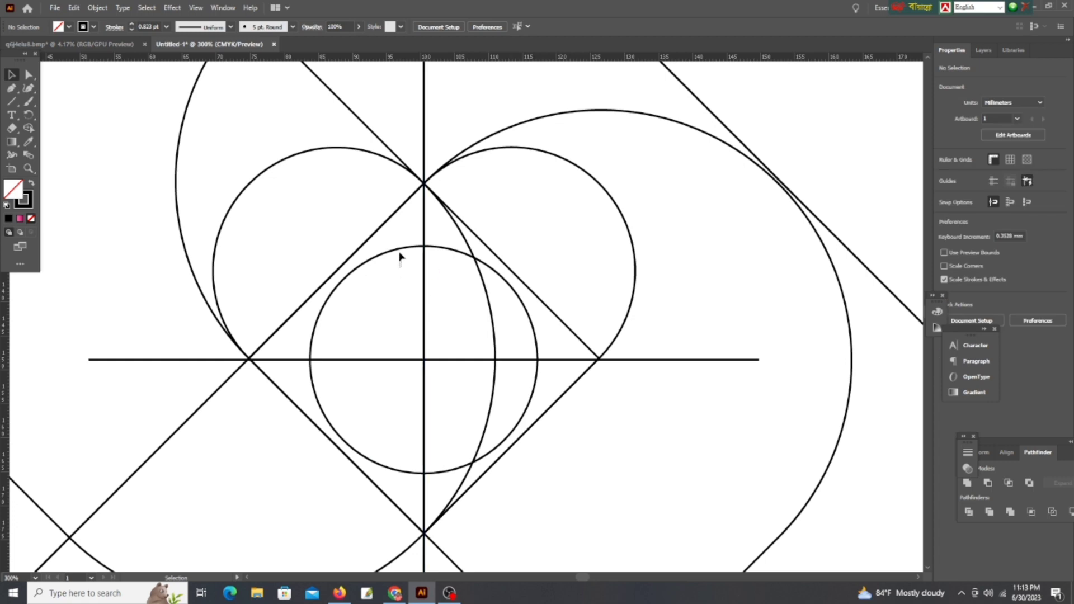
left_click(419, 249)
scroll(420, 250, "up", 3)
scroll(420, 259, "down", 3)
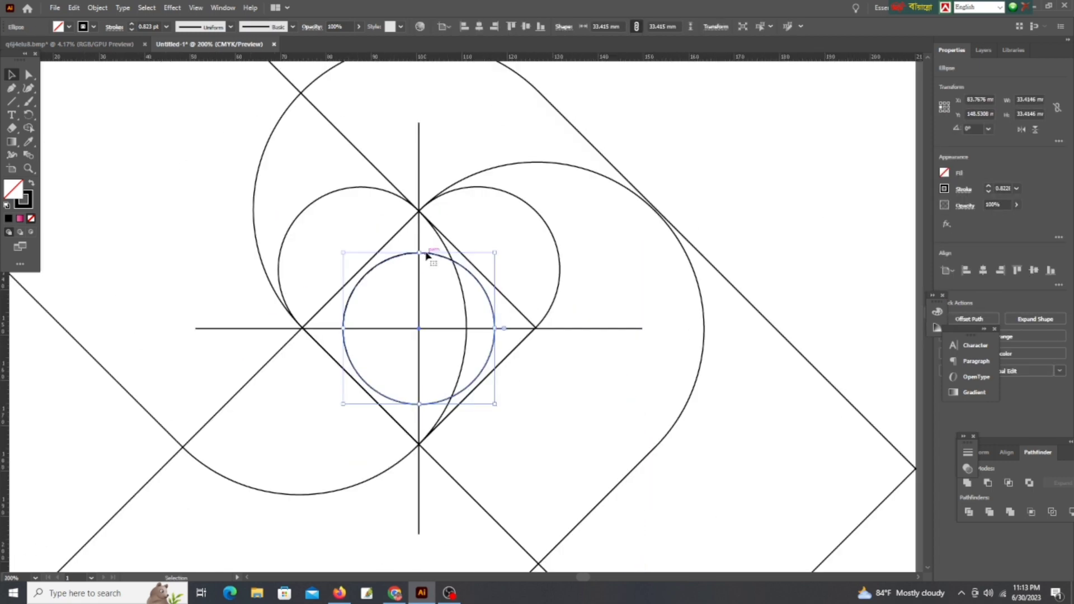
left_click_drag(418, 253, 474, 166)
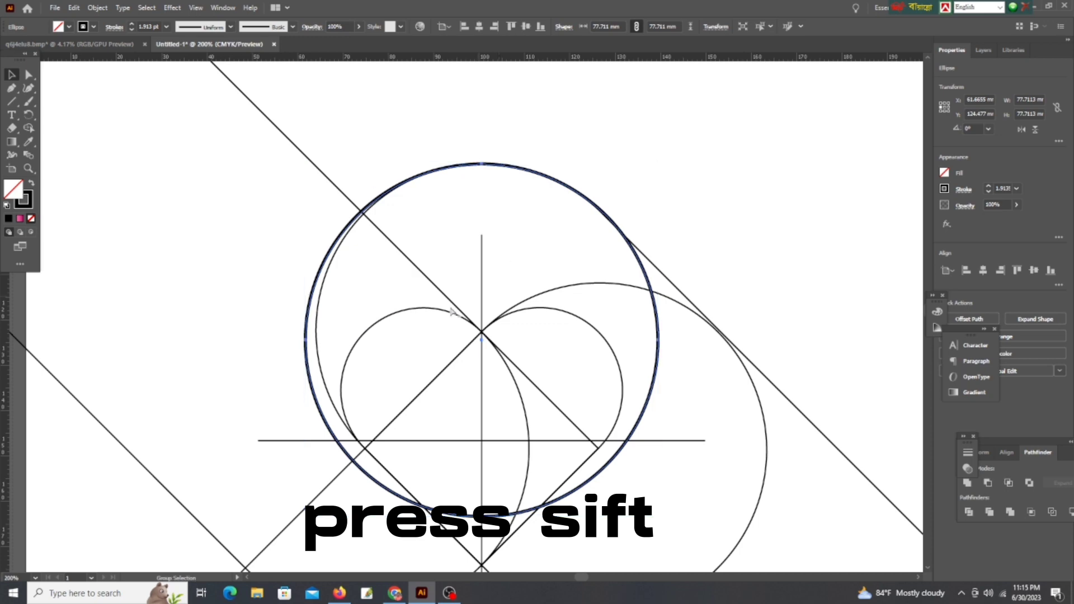
Undo the bad circle resize
scroll(392, 305, "down", 2)
scroll(448, 221, "up", 5)
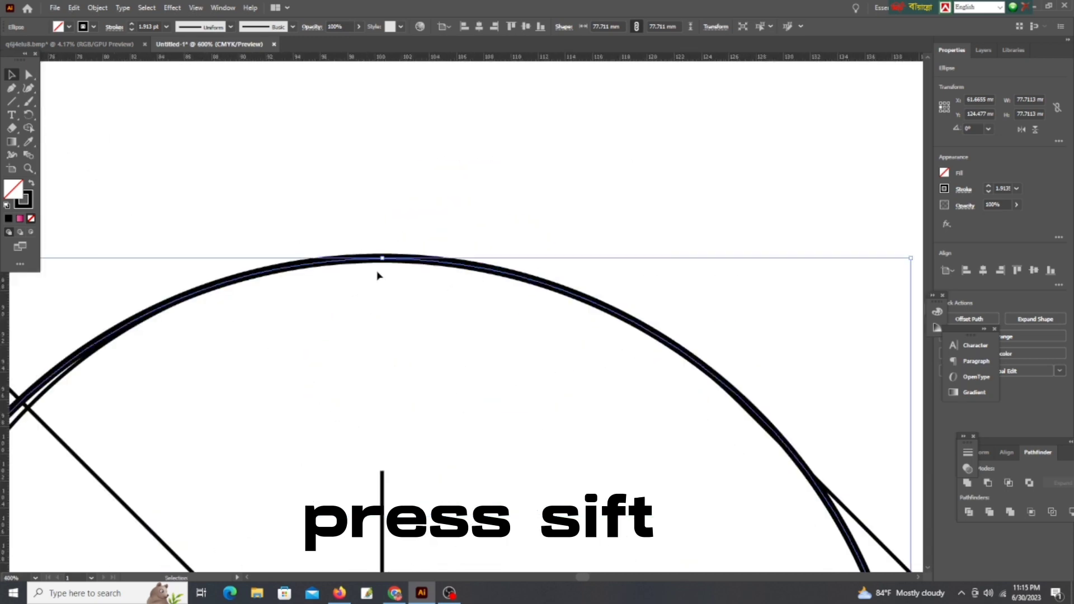
key("ctrl+z")
scroll(403, 319, "down", 1)
scroll(412, 353, "down", 1)
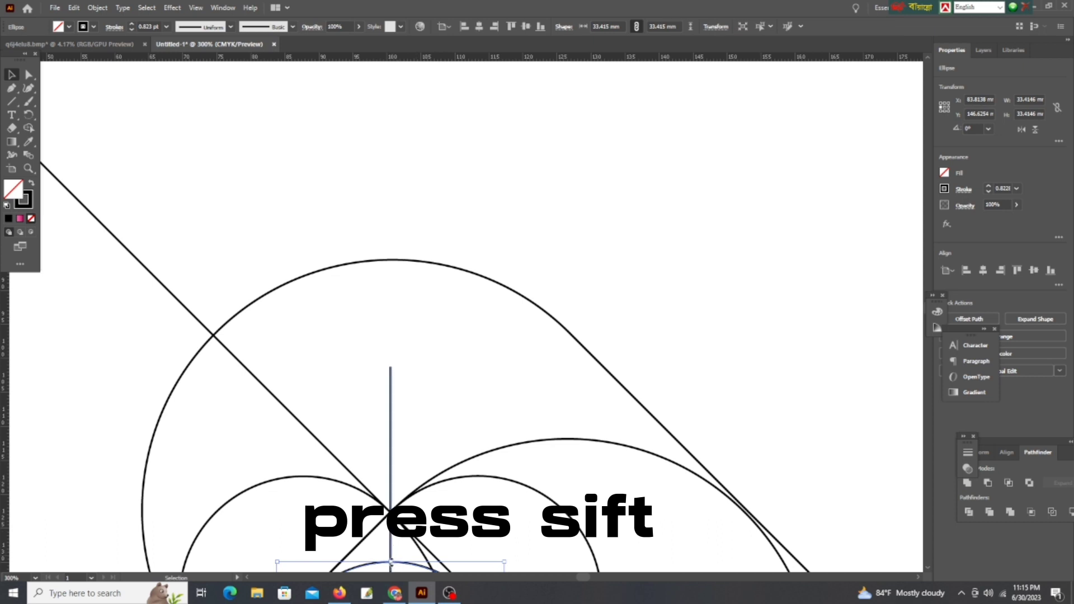
Scale the outer circle up until it encloses the whole heart construction, then deselect
left_click_drag(391, 563, 386, 262)
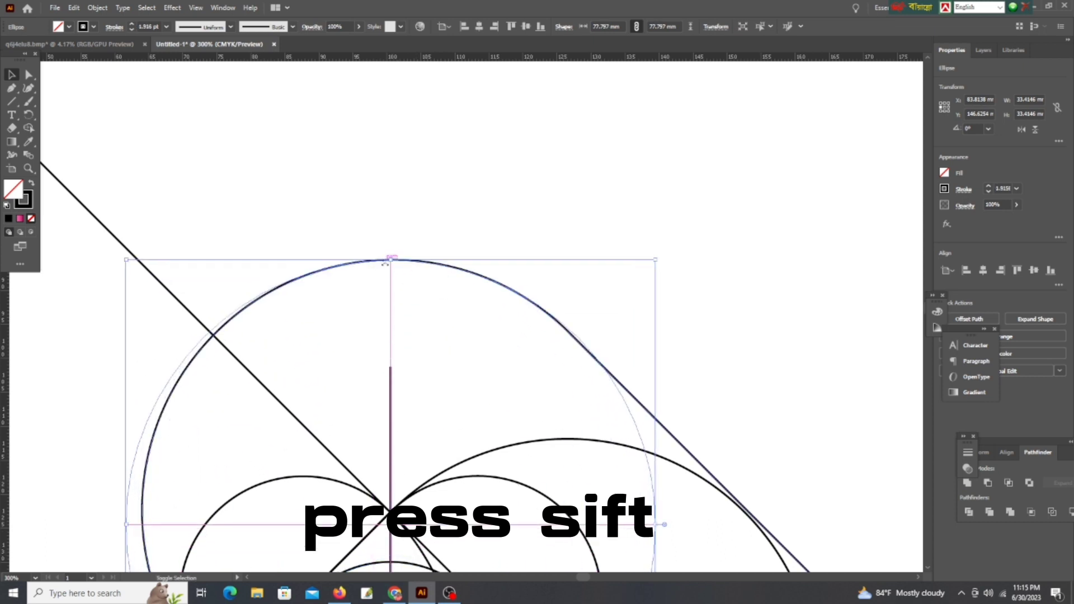
scroll(420, 313, "down", 2)
scroll(443, 456, "down", 2)
scroll(437, 451, "down", 1)
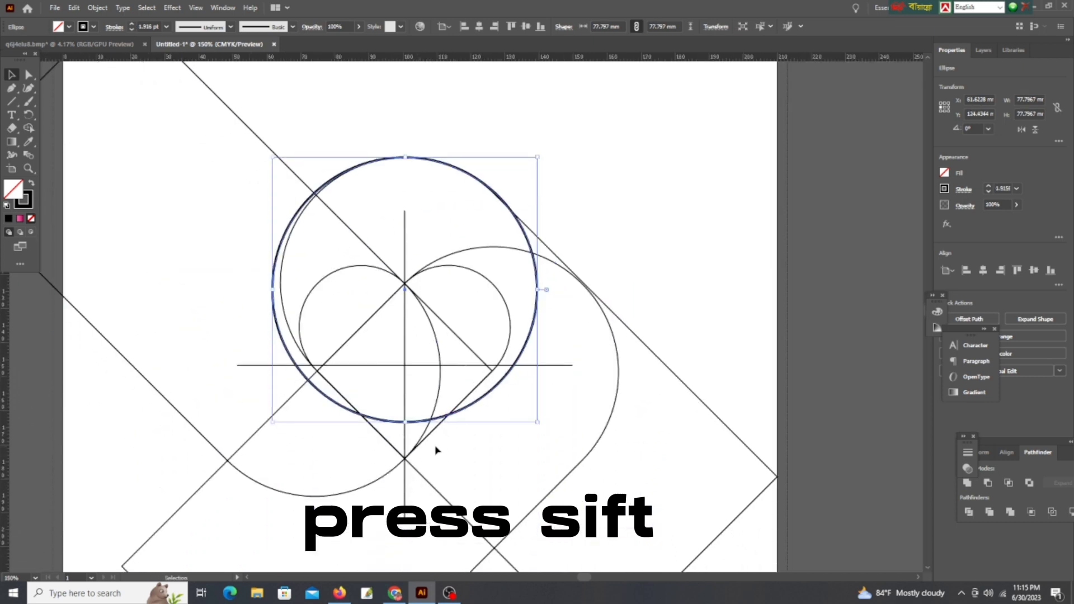
scroll(436, 451, "down", 1)
left_click_drag(412, 396, 415, 473)
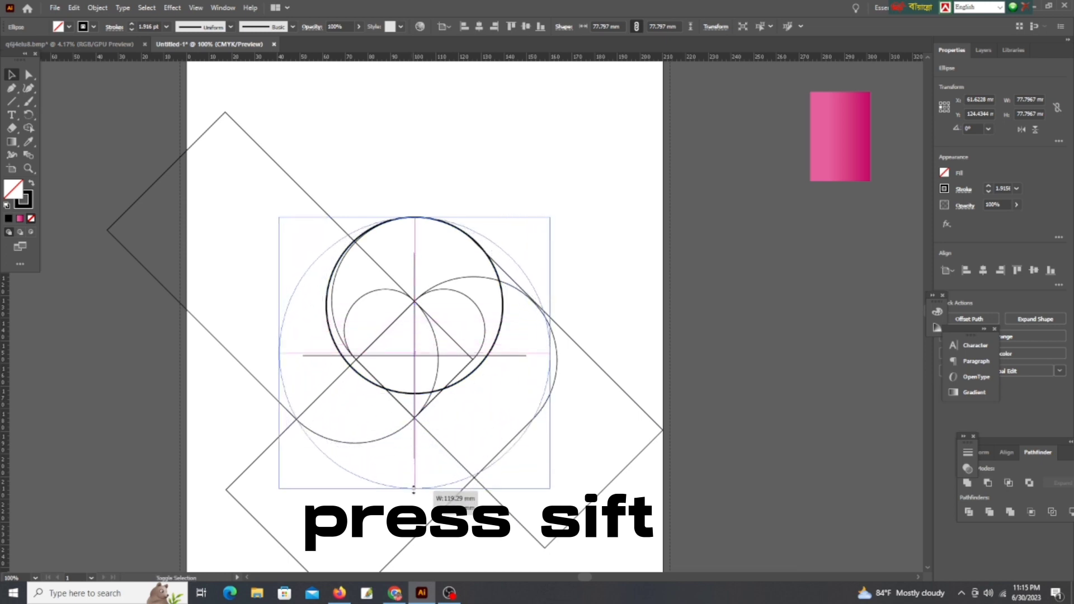
left_click_drag(414, 472, 415, 488)
left_click(626, 355)
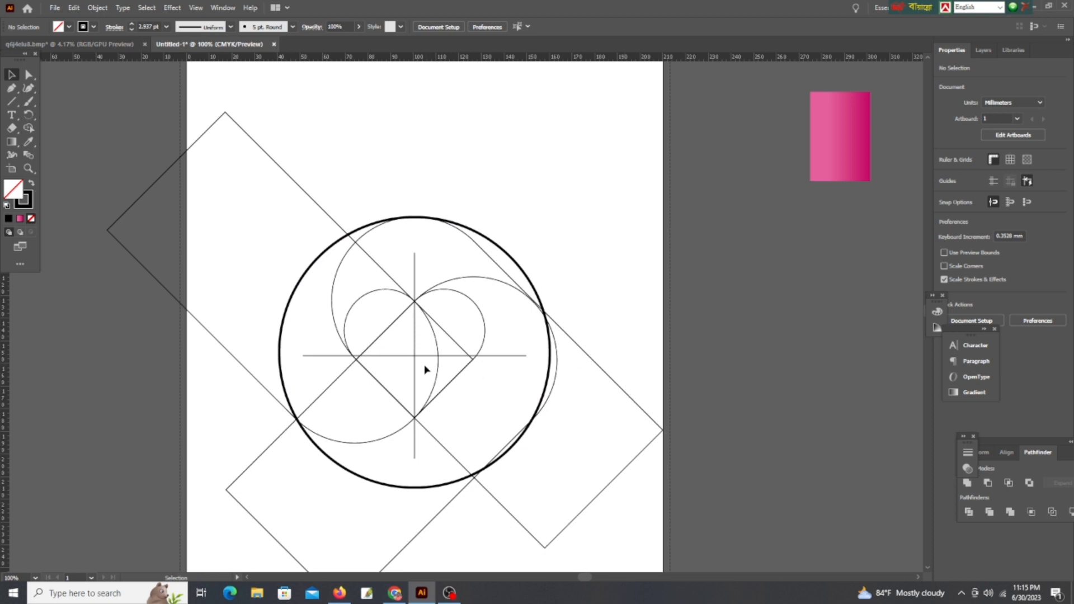
key("ctrl+minus")
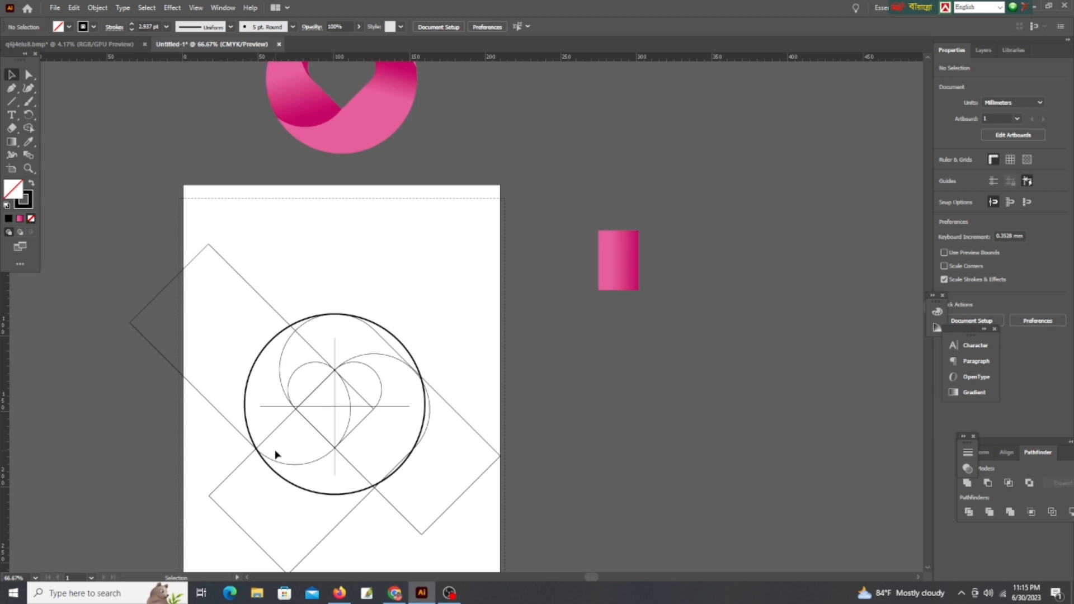
scroll(425, 448, "up", 1)
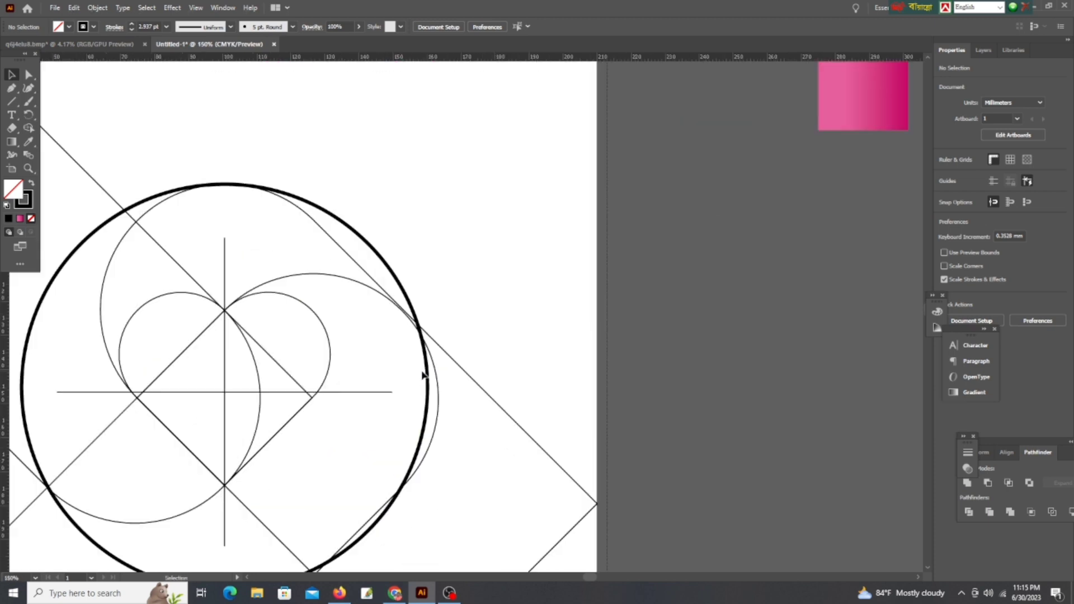
scroll(421, 376, "down", 1)
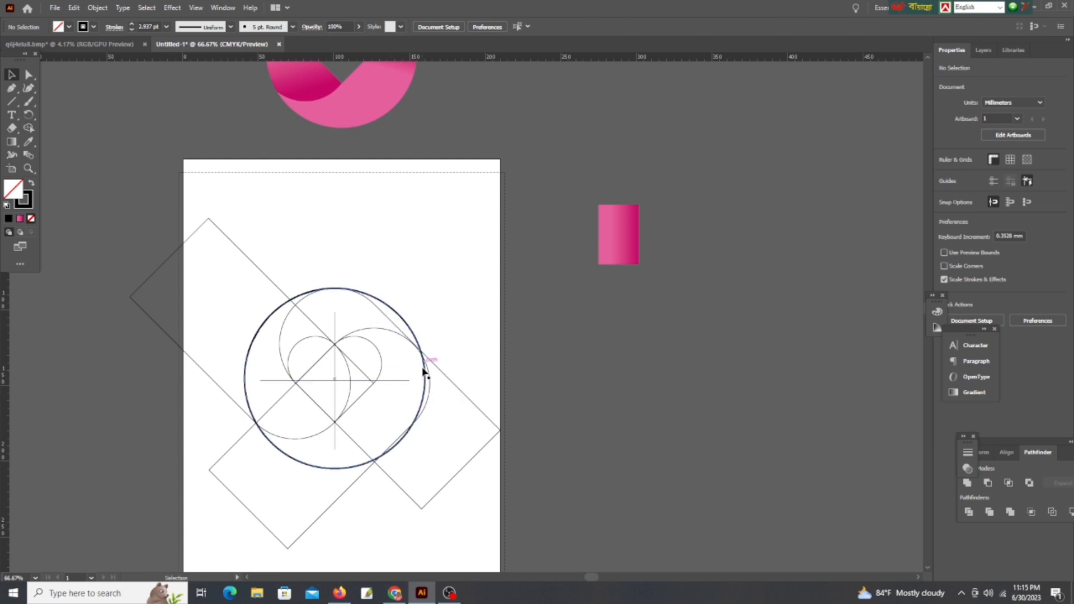
scroll(336, 395, "down", 1)
With Shape Builder and a red fill, merge the left crescent and top-arc sliver into one shape
left_click_drag(446, 494, 379, 432)
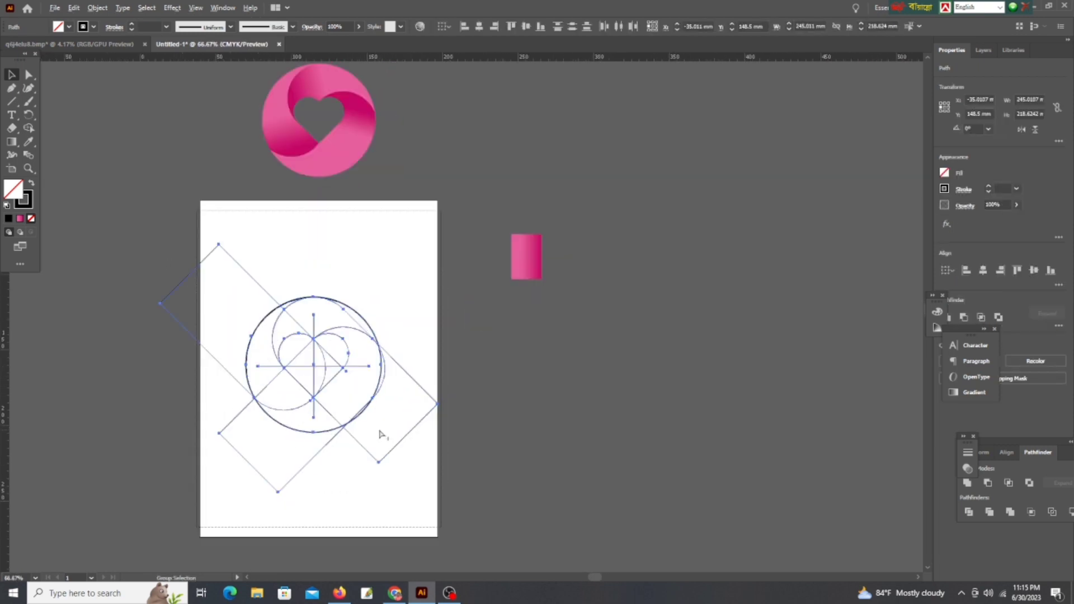
scroll(379, 431, "up", 1)
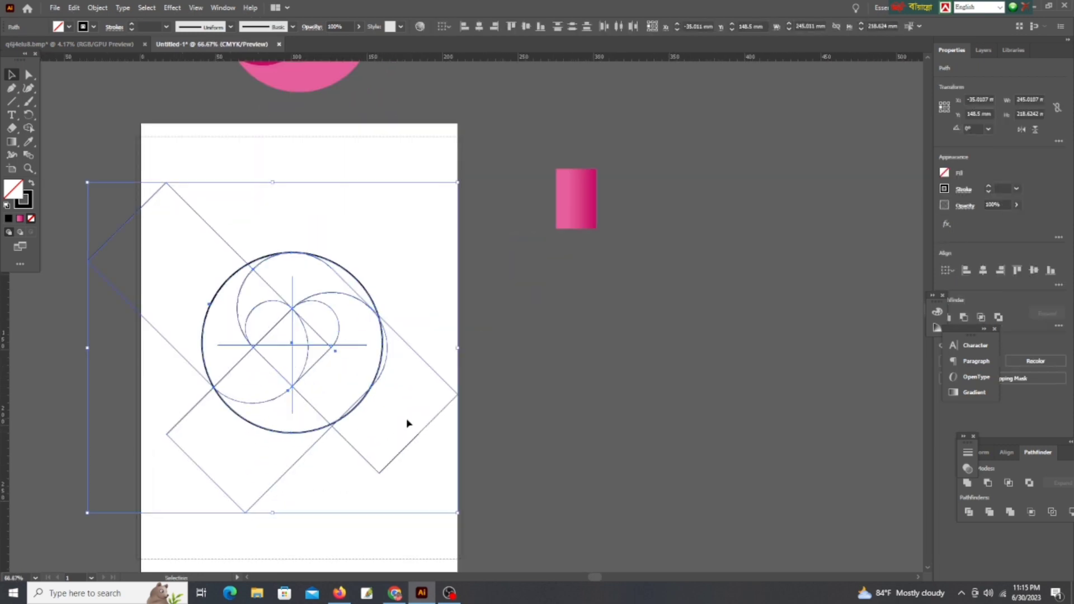
left_click(30, 129)
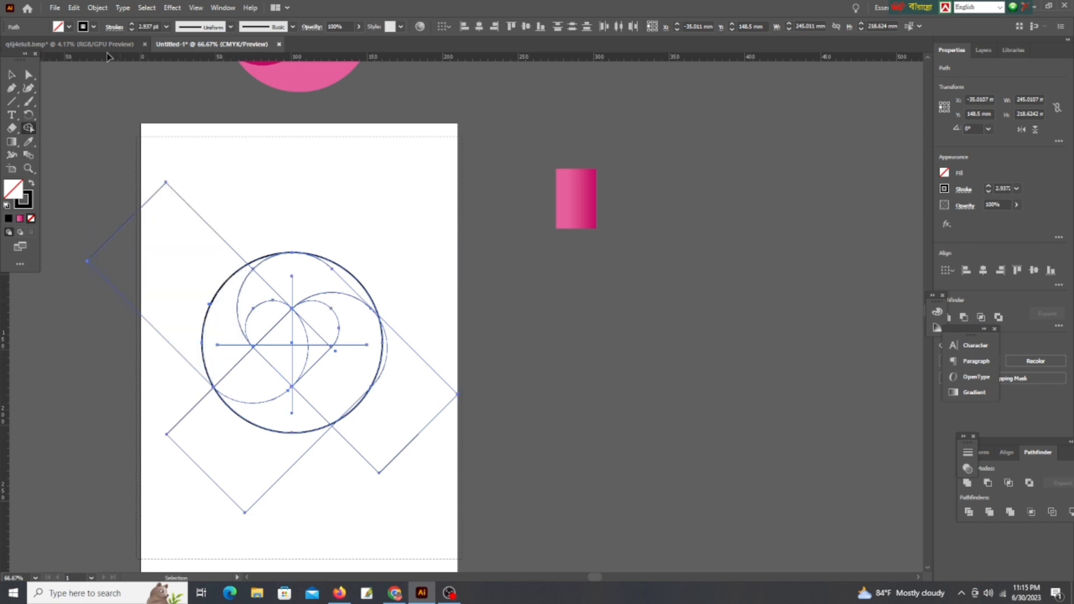
left_click(59, 26)
left_click(39, 47)
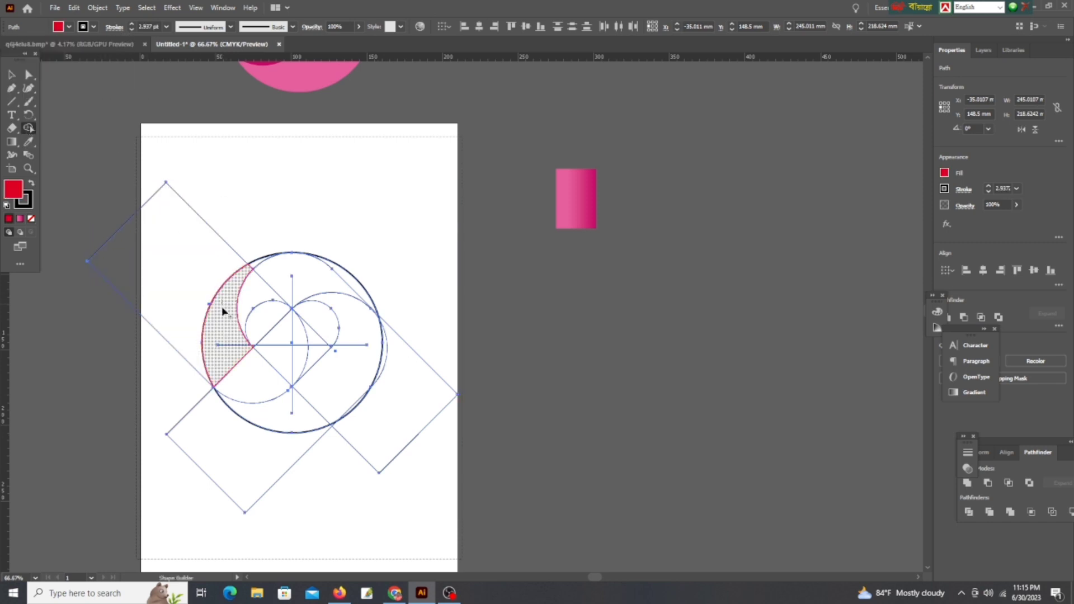
left_click_drag(224, 307, 253, 263)
scroll(254, 274, "up", 2, "alt")
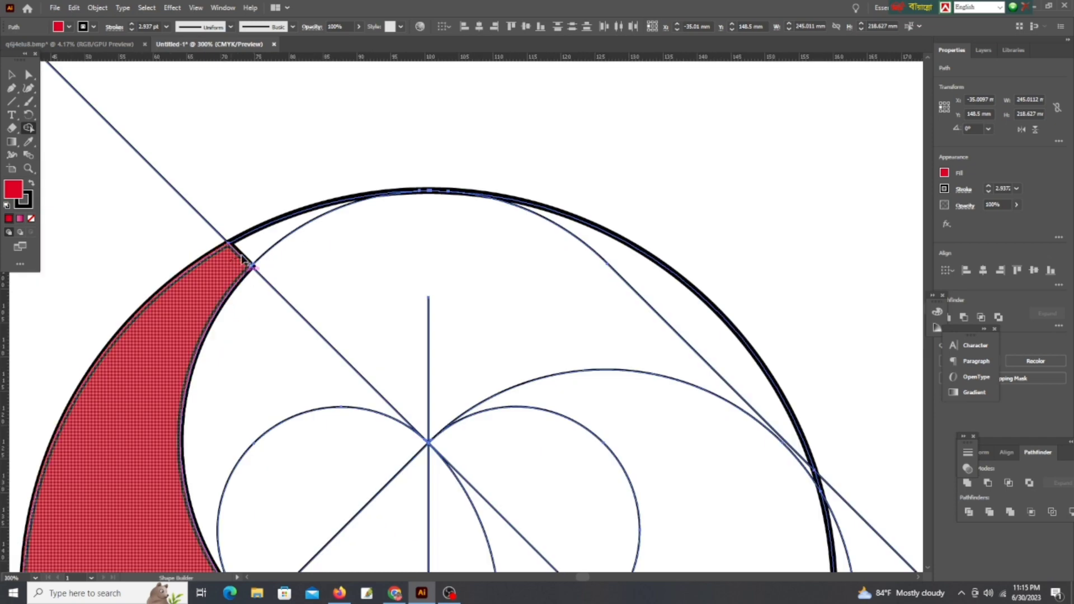
left_click_drag(254, 269, 347, 207)
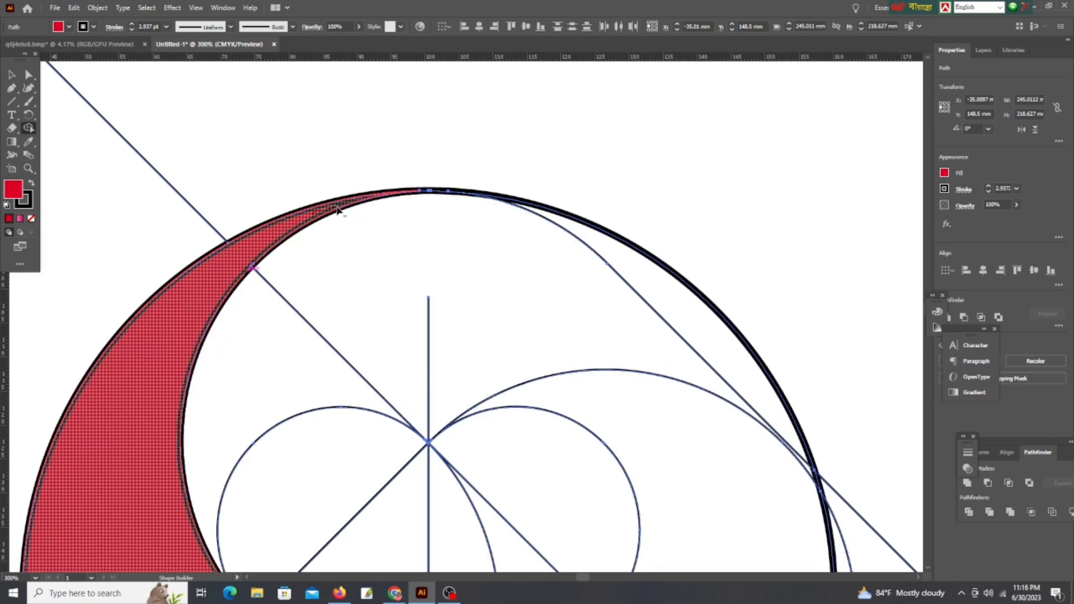
scroll(336, 229, "down", 5, "alt")
scroll(208, 140, "down", 2, "alt")
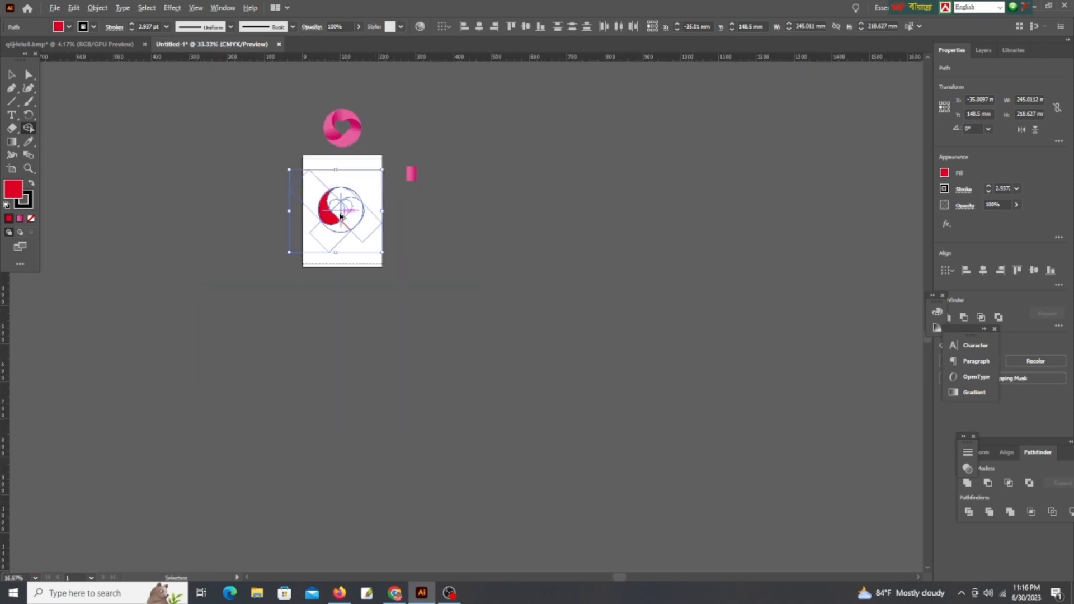
scroll(208, 140, "up", 2, "alt")
Merge the lower-right band regions into one yellow shape
left_click(59, 27)
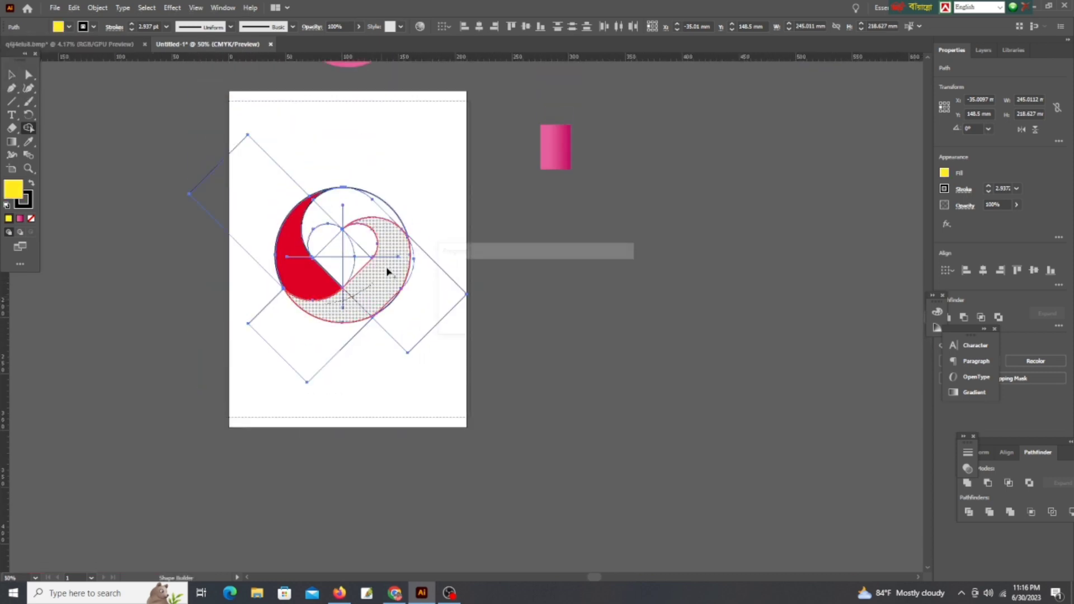
left_click_drag(320, 307, 362, 221)
scroll(363, 221, "up", 1, "alt")
scroll(361, 222, "up", 1, "alt")
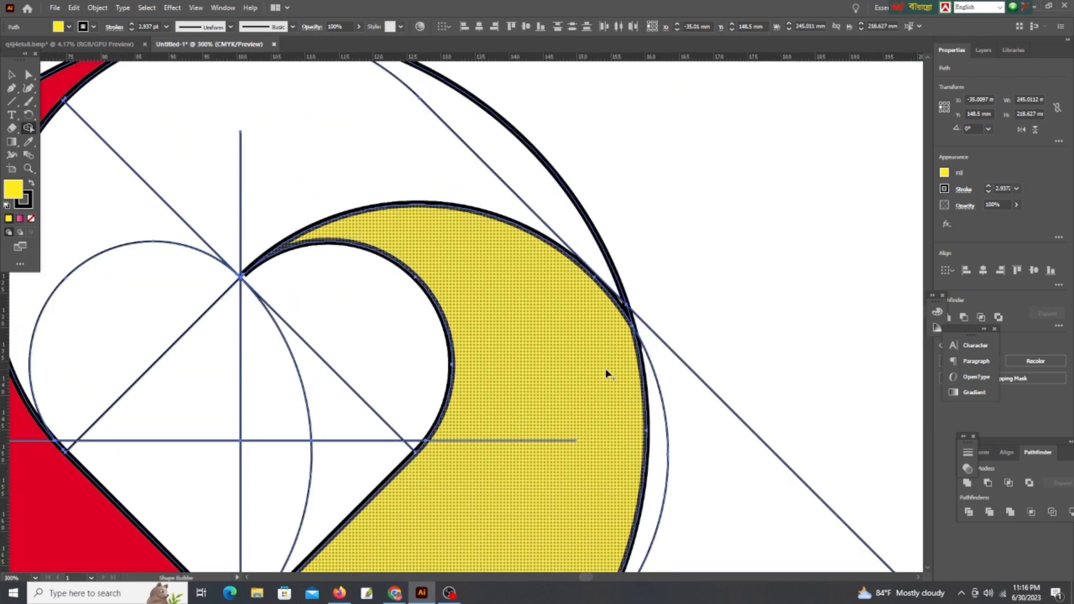
scroll(626, 317, "up", 4, "alt")
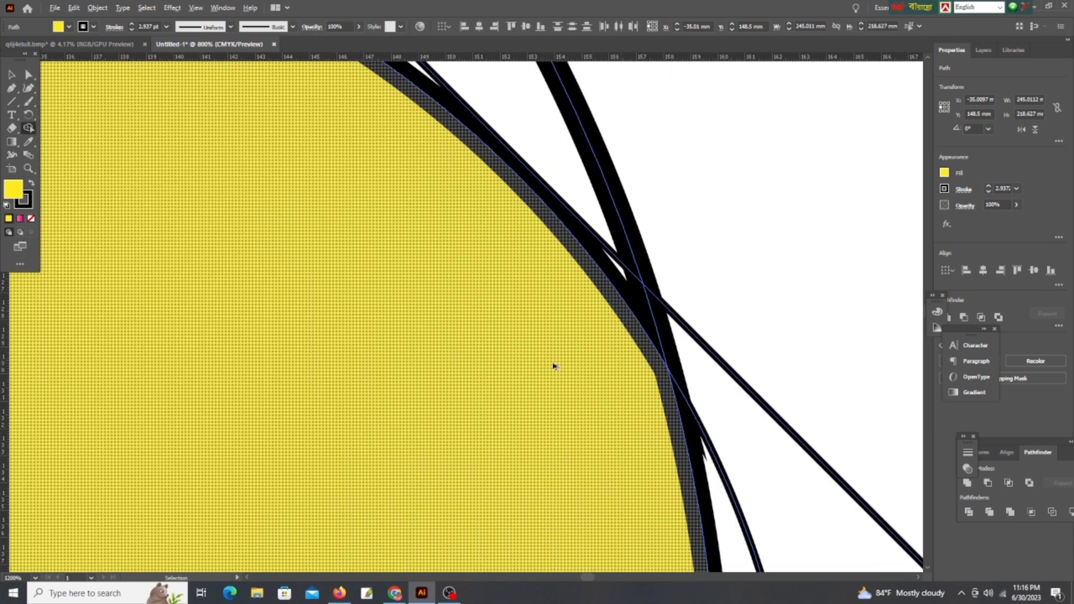
scroll(560, 358, "down", 4, "alt")
scroll(568, 348, "down", 1, "alt")
scroll(554, 335, "down", 2, "alt")
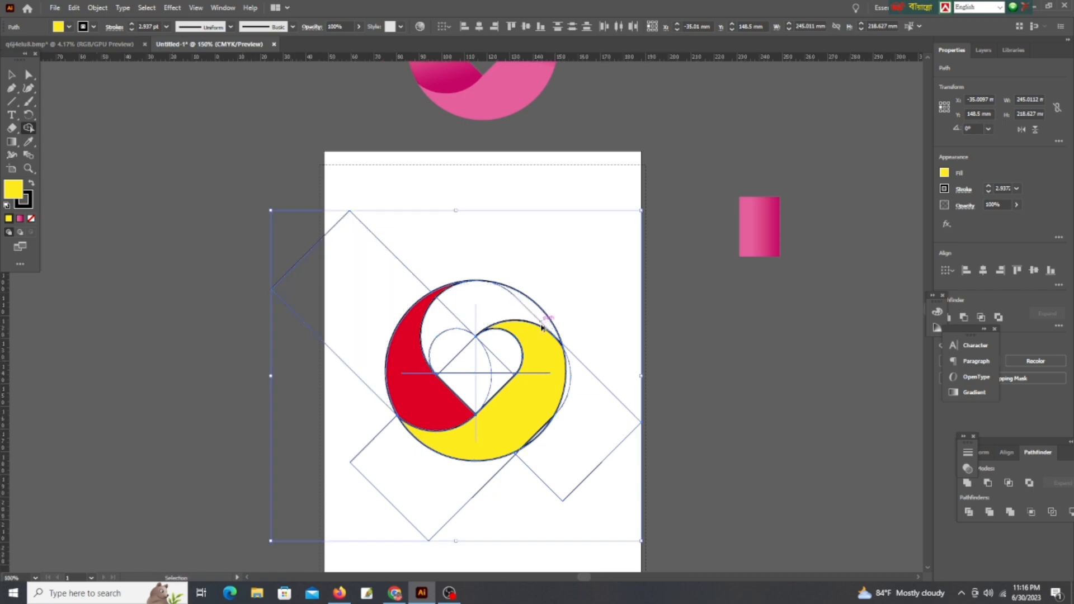
scroll(497, 311, "up", 3, "alt")
scroll(515, 306, "down", 4, "alt")
scroll(574, 348, "up", 2, "alt")
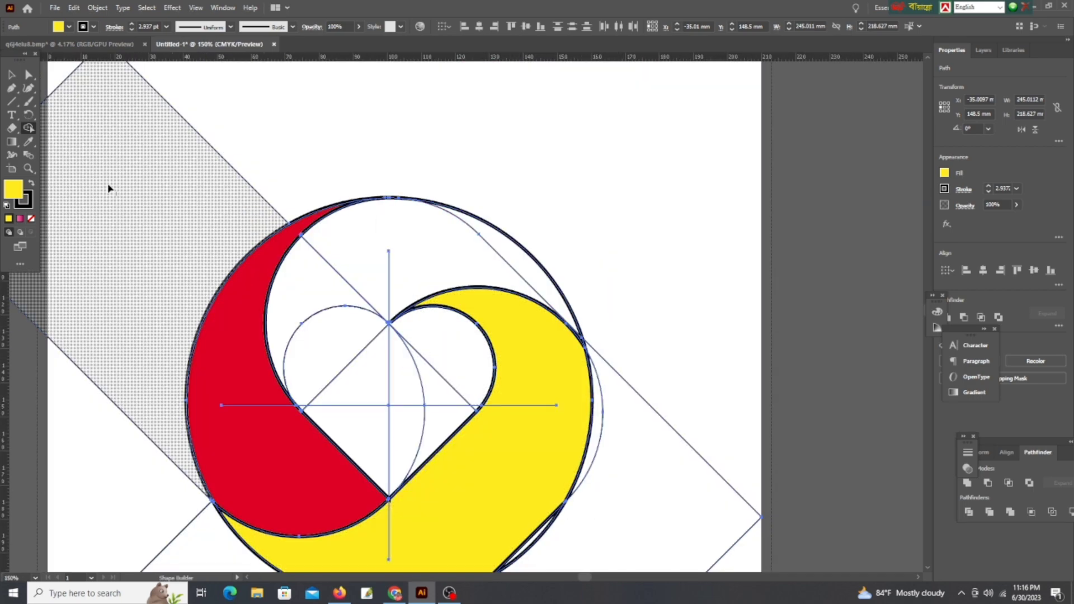
Merge the top band regions into one magenta shape with Shape Builder
left_click(68, 26)
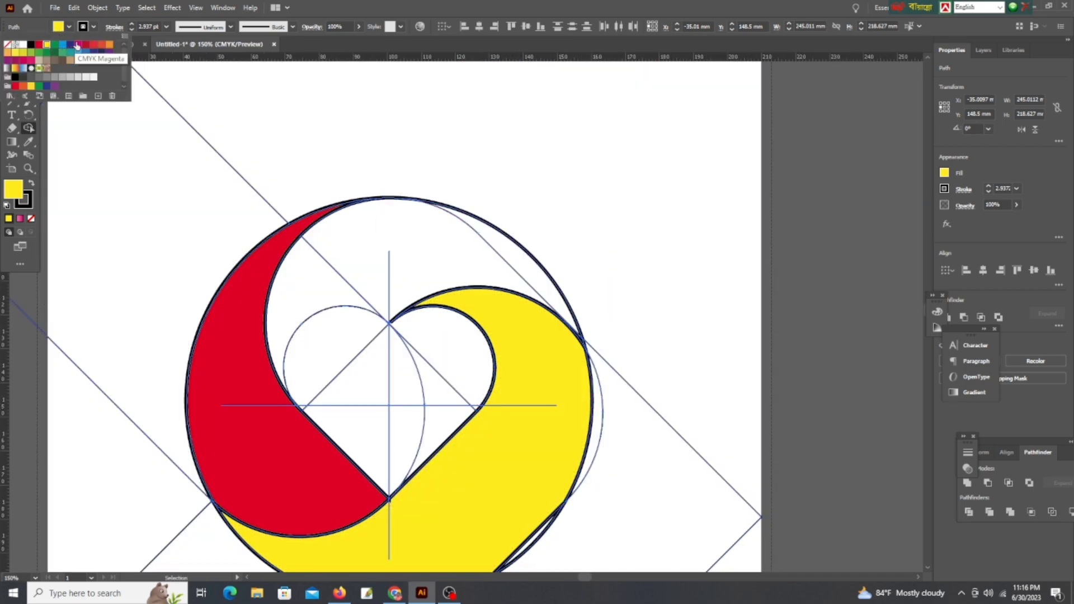
left_click(77, 45)
left_click_drag(307, 295, 524, 275)
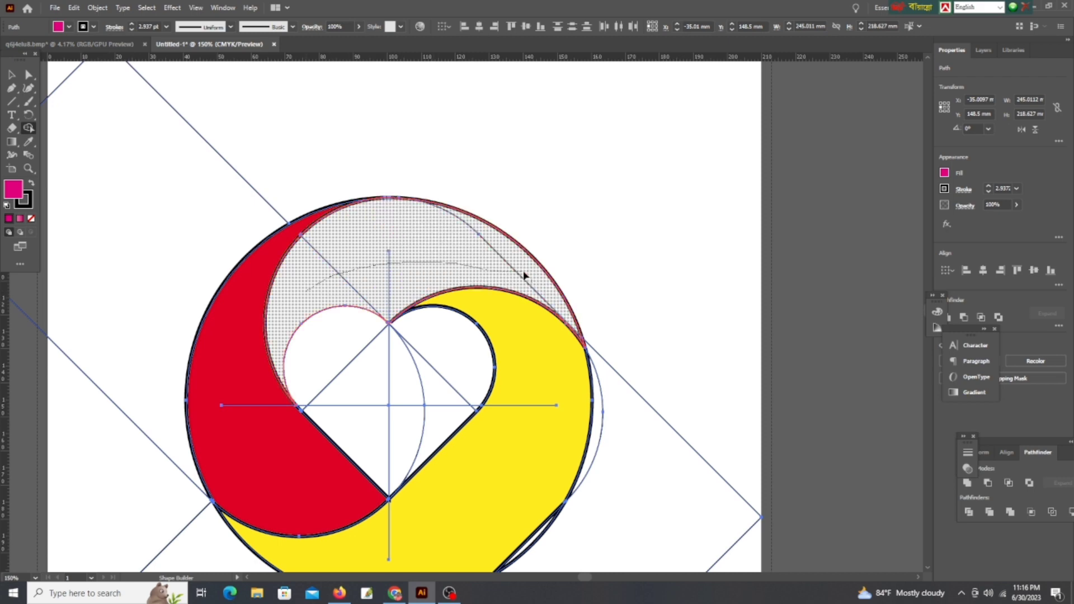
scroll(578, 335, "up", 5, "alt")
scroll(582, 342, "up", 3, "alt")
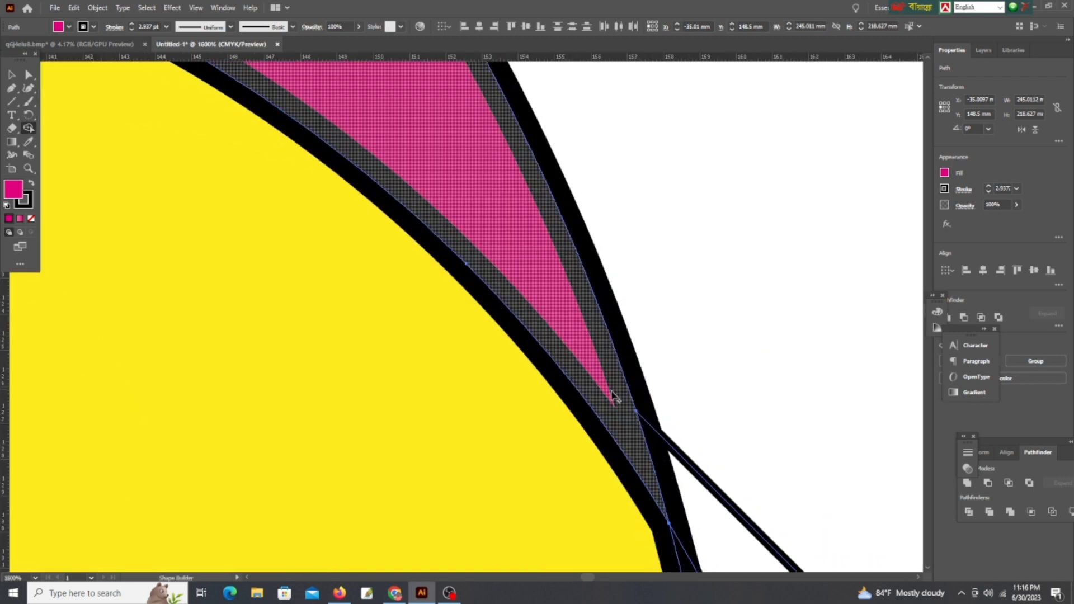
scroll(604, 431, "down", 2, "alt")
scroll(595, 468, "down", 3, "alt")
scroll(95, 413, "down", 3, "alt")
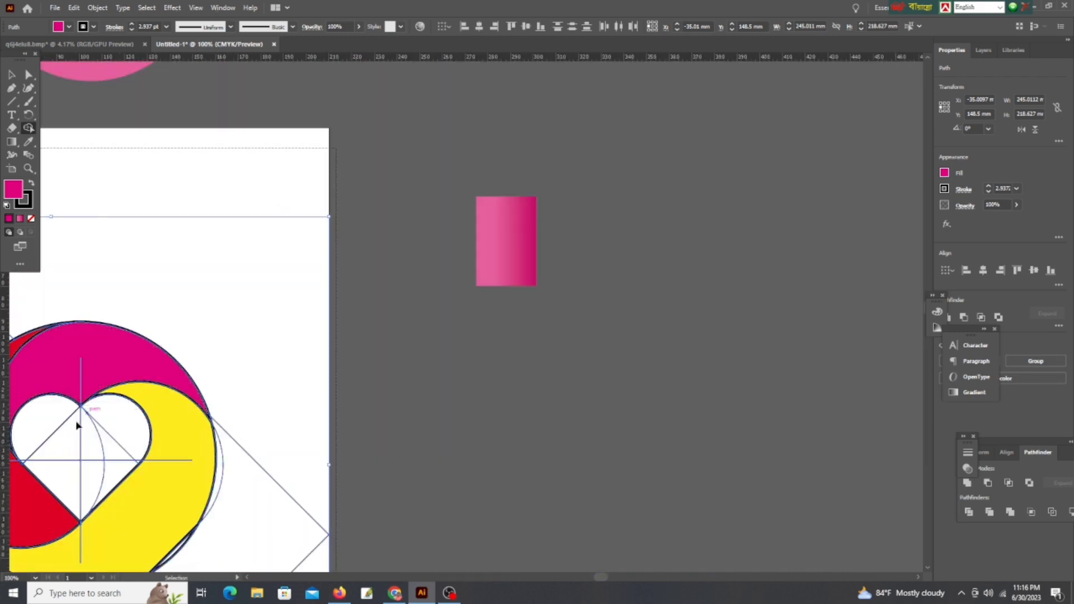
scroll(115, 420, "up", 5, "alt")
scroll(144, 388, "down", 2, "alt")
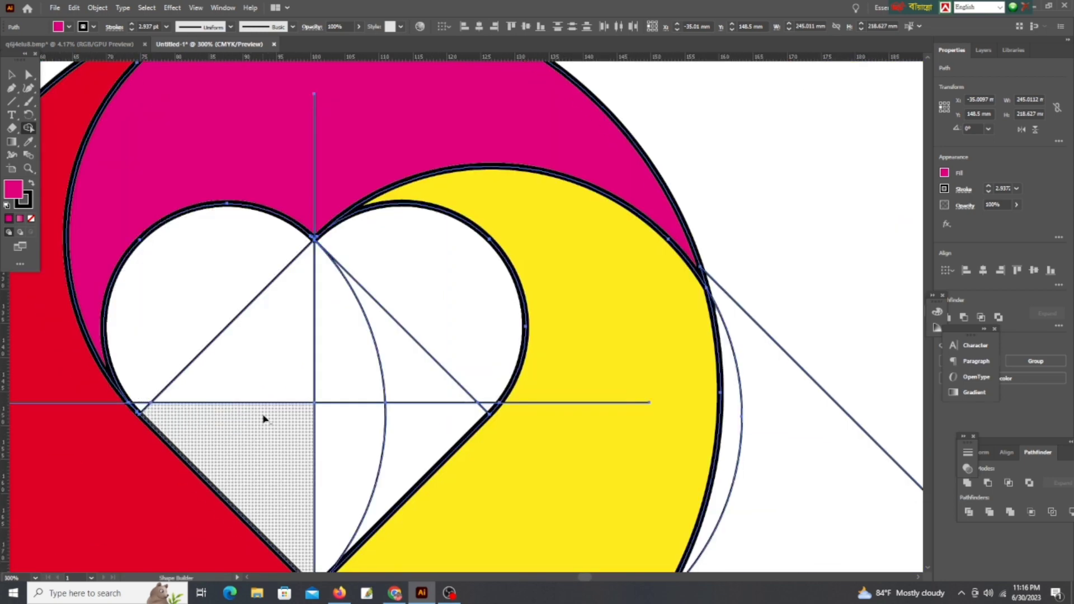
scroll(263, 418, "down", 2)
scroll(314, 495, "up", 3, "alt")
scroll(313, 493, "up", 2, "alt")
scroll(440, 458, "down", 5, "alt")
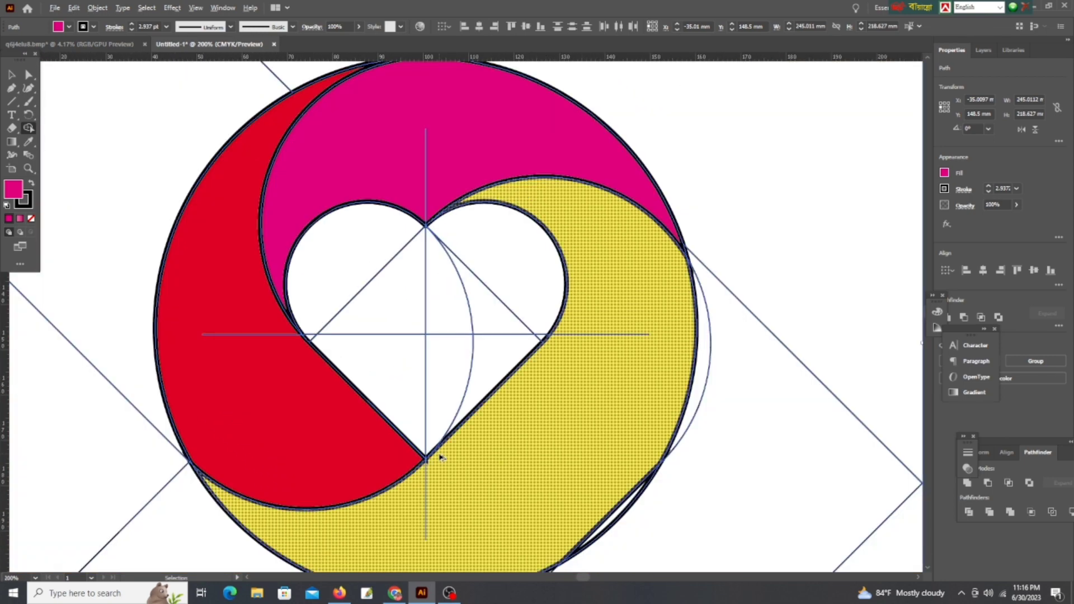
scroll(470, 448, "up", 2, "alt")
scroll(187, 483, "up", 1, "alt")
scroll(115, 427, "up", 2, "alt")
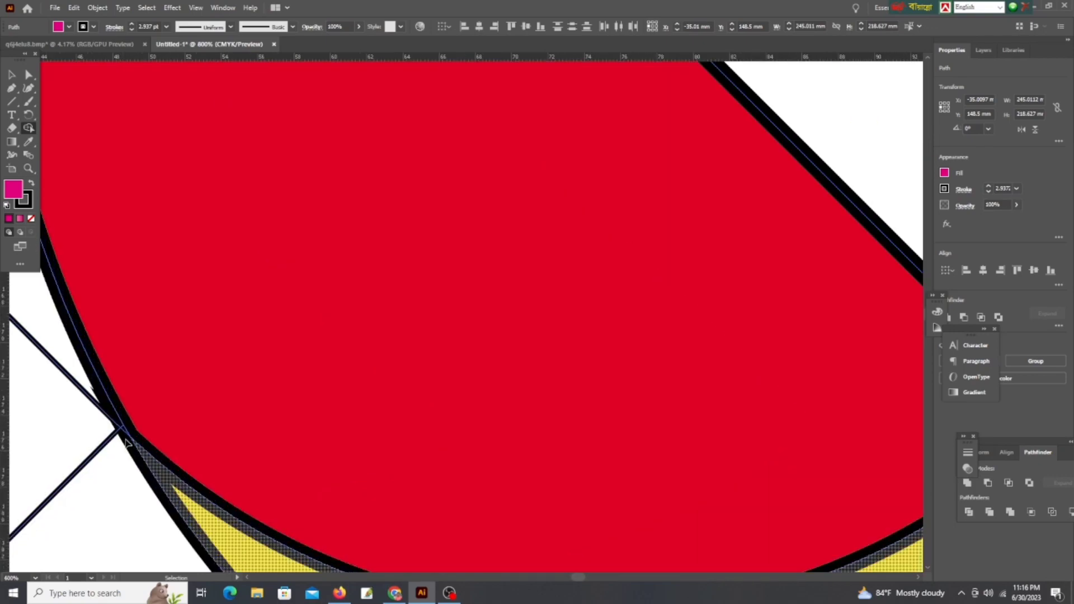
scroll(125, 442, "down", 3, "alt")
scroll(246, 477, "down", 3, "alt")
scroll(302, 479, "up", 6, "alt")
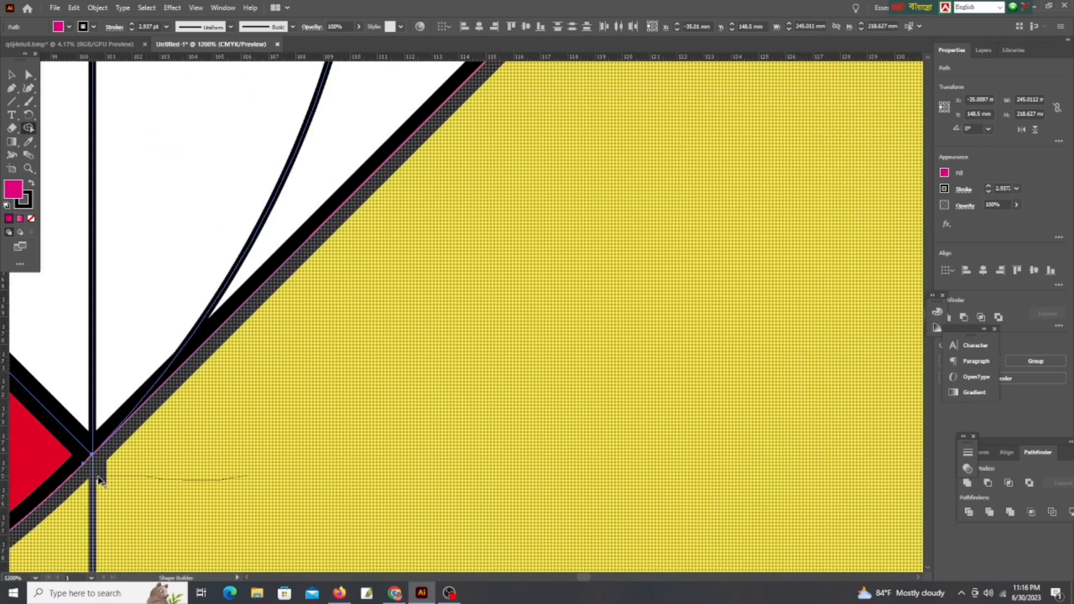
Fill the leftover yellow region with magenta, then deselect everything
left_click(100, 481)
scroll(115, 480, "down", 1, "alt")
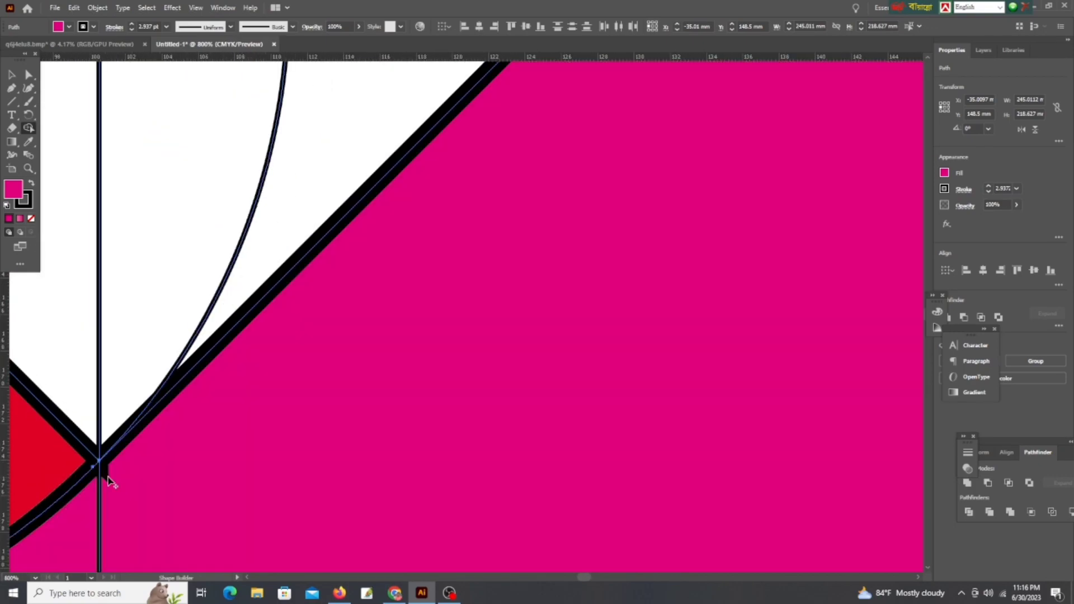
scroll(230, 460, "down", 4, "alt")
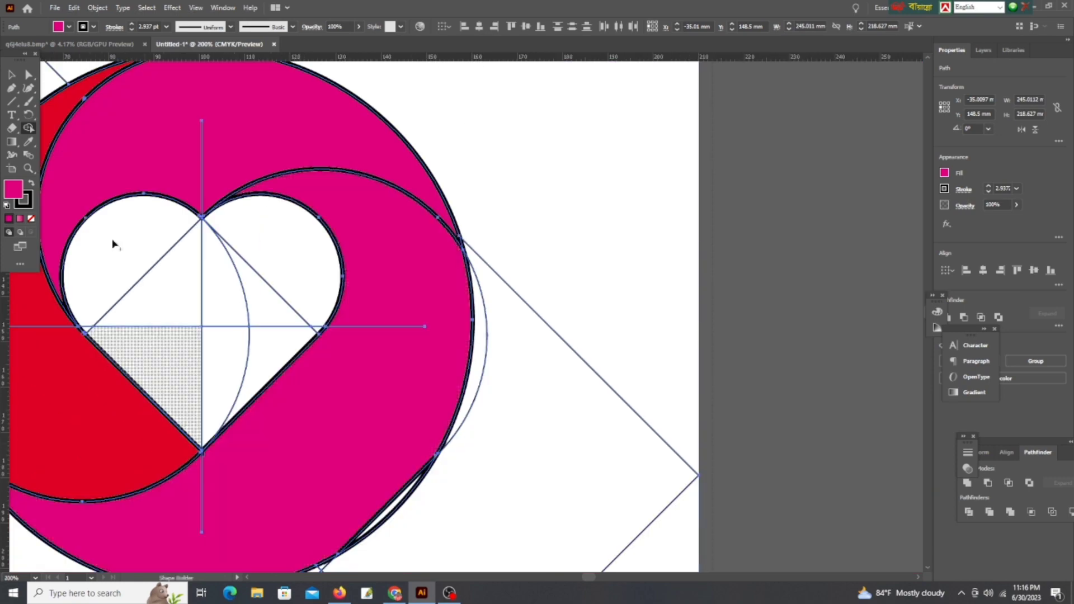
key("v")
left_click(506, 197)
scroll(507, 197, "down", 3, "alt")
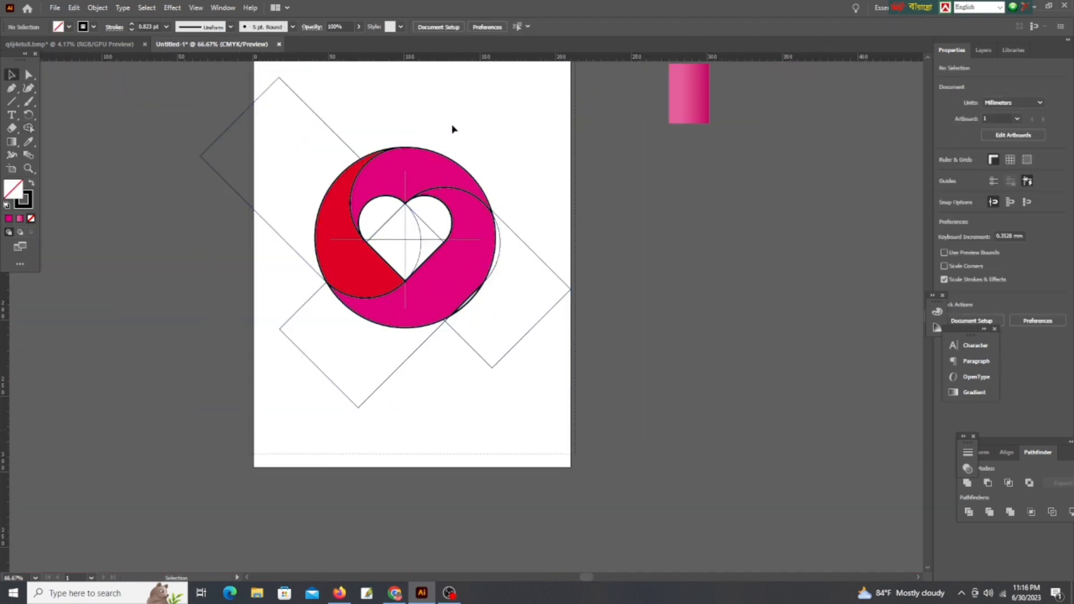
scroll(453, 127, "up", 1, "alt")
Recolour the lower-right ring segment with a cyan blue fill swatch
left_click(474, 281)
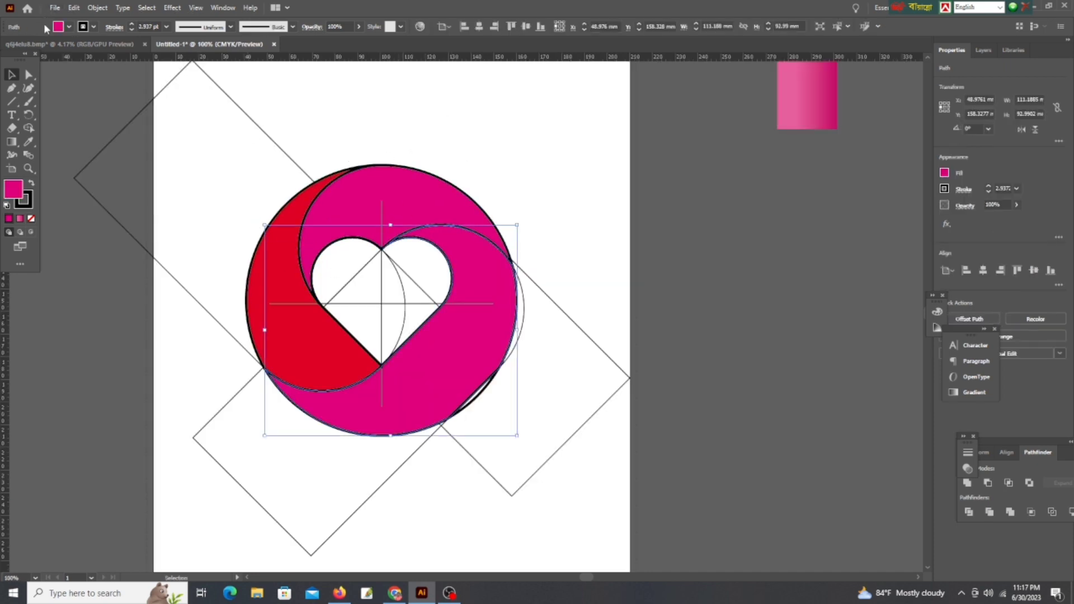
left_click(58, 26)
left_click(503, 165)
scroll(129, 94, "down", 2, "alt")
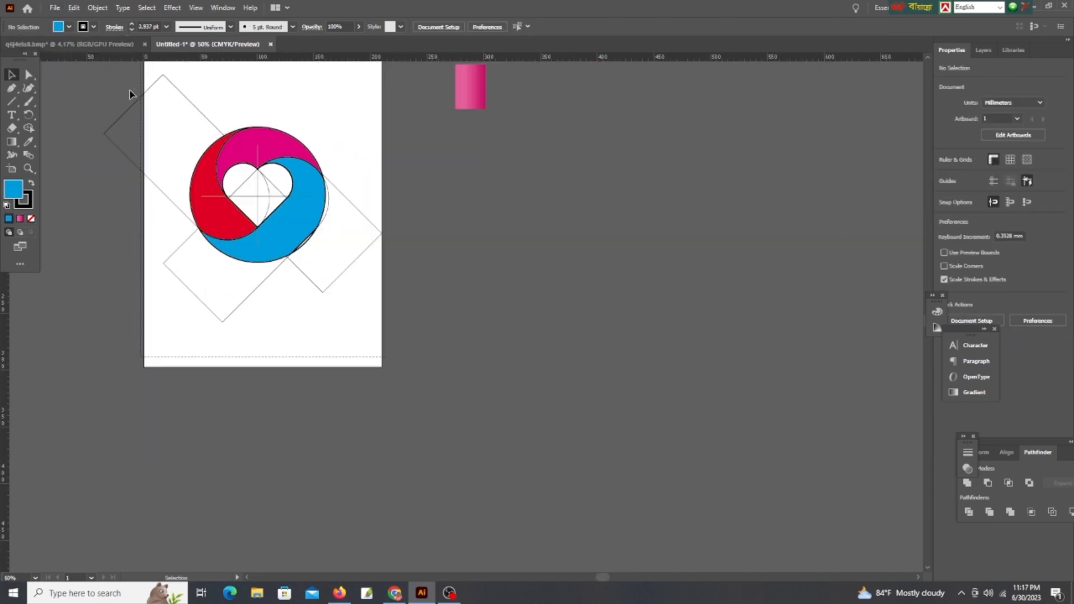
Try deleting the thin diamond guide paths via same-appearance selection, then undo it
left_click(29, 74)
left_click(67, 113)
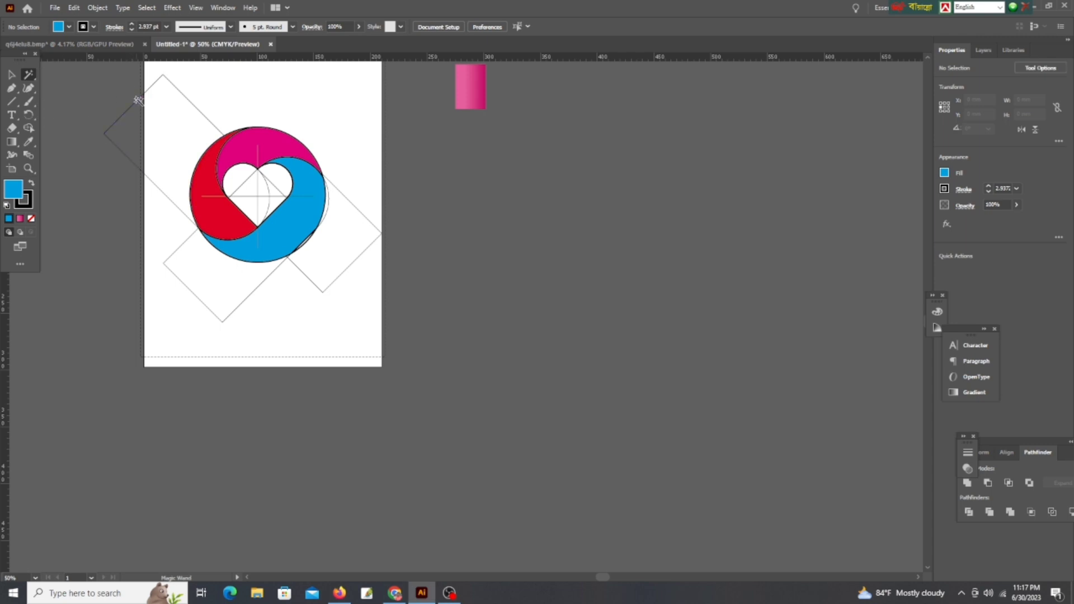
left_click(137, 100)
key("Delete")
scroll(306, 239, "up", 4, "alt")
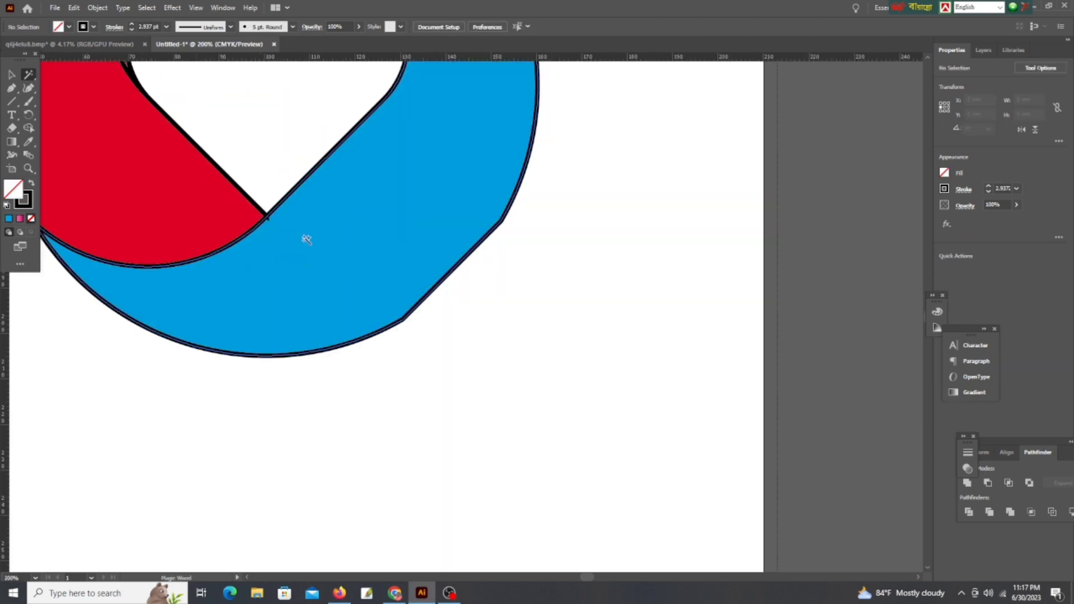
scroll(333, 283, "left", 1)
scroll(546, 309, "down", 3, "alt")
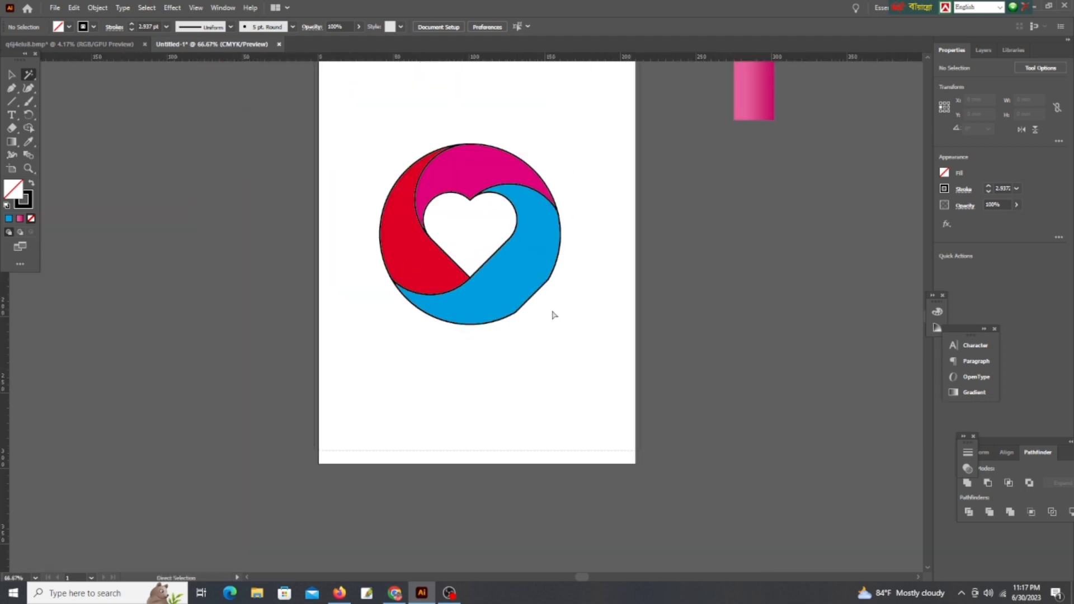
key("ctrl+z")
scroll(556, 305, "up", 3, "alt")
Select the diamond guide artwork around the logo
key("v")
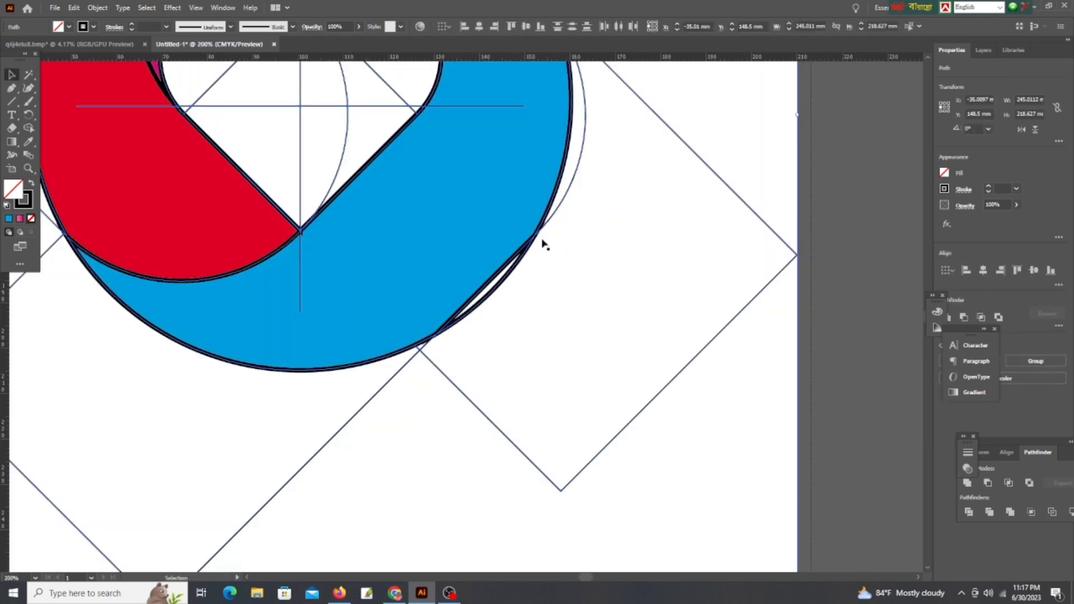
left_click(592, 230)
scroll(552, 278, "up", 2, "alt")
scroll(73, 113, "down", 2, "alt")
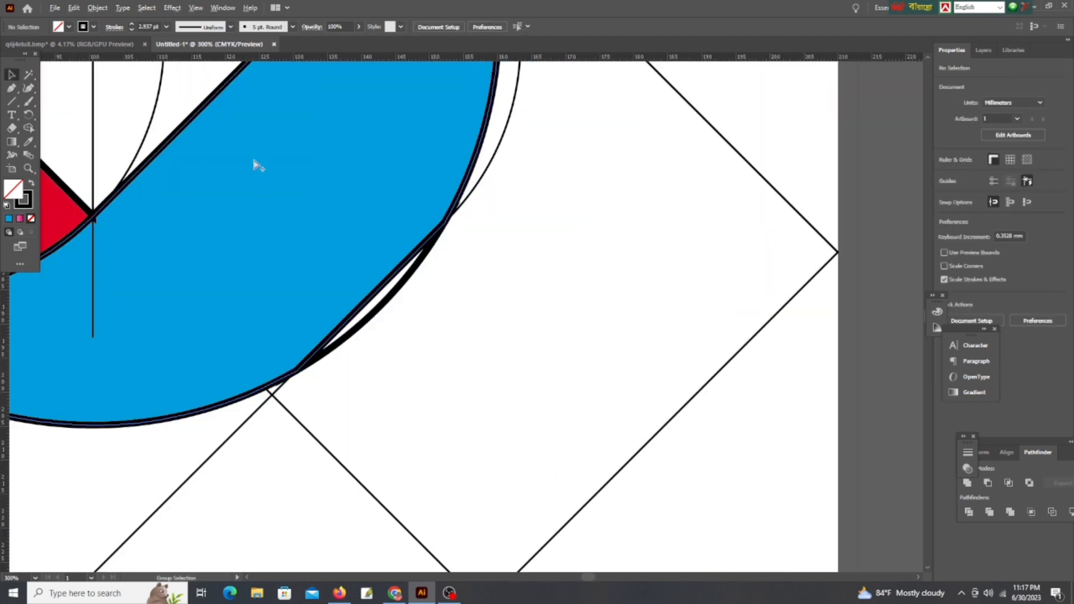
scroll(82, 111, "down", 4, "alt")
left_click_drag(382, 401, 70, 105)
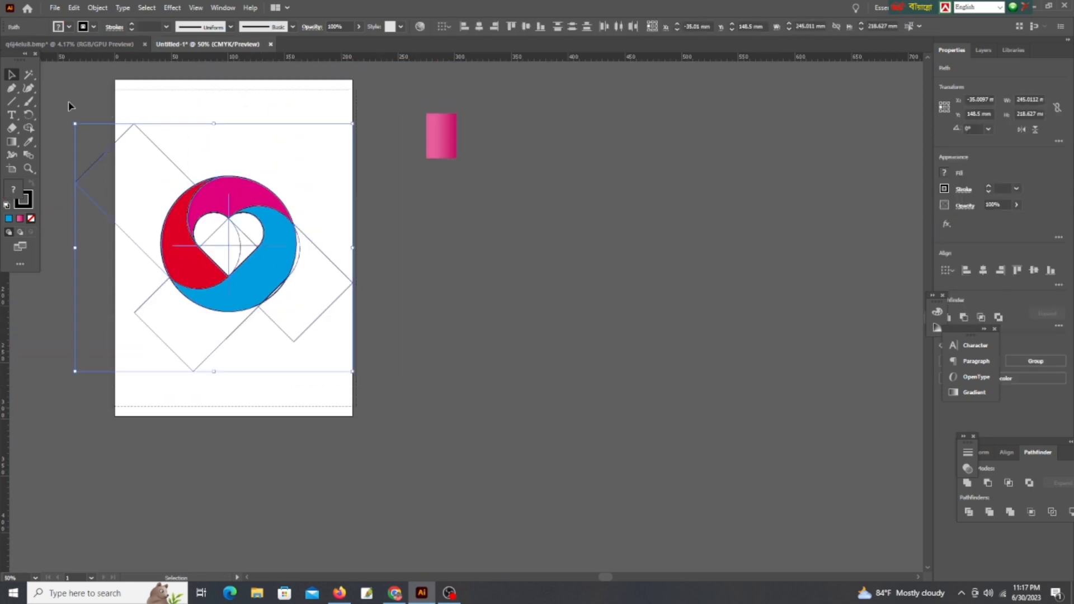
With Shape Builder, merge the white sliver into the blue segment and fill the edge blue
left_click(28, 128)
scroll(287, 328, "up", 5, "alt")
scroll(260, 259, "up", 3, "alt")
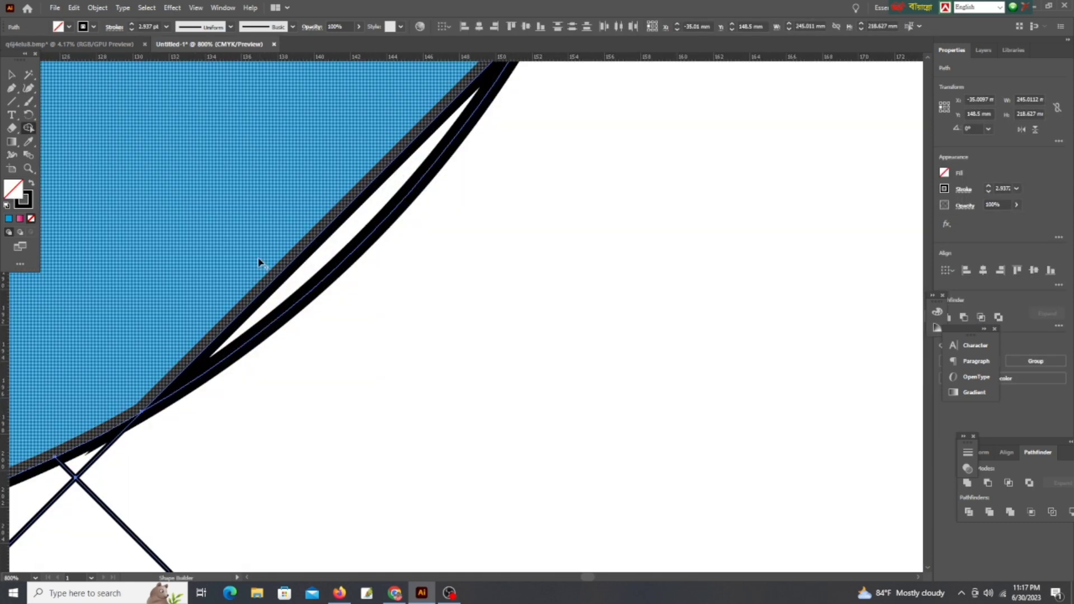
left_click(294, 280)
left_click(59, 29)
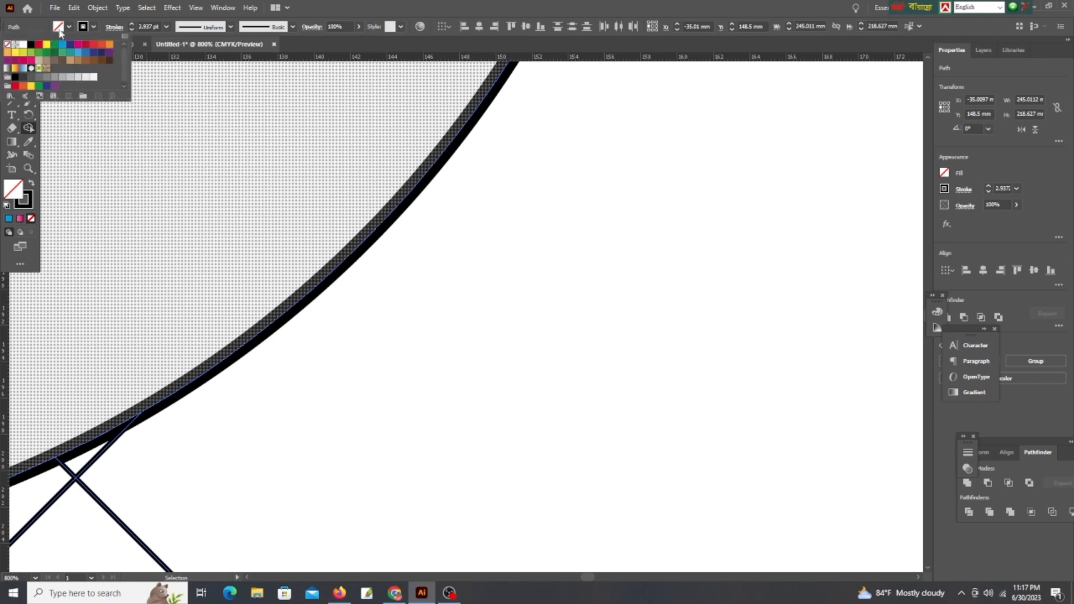
key("Escape")
left_click(226, 202)
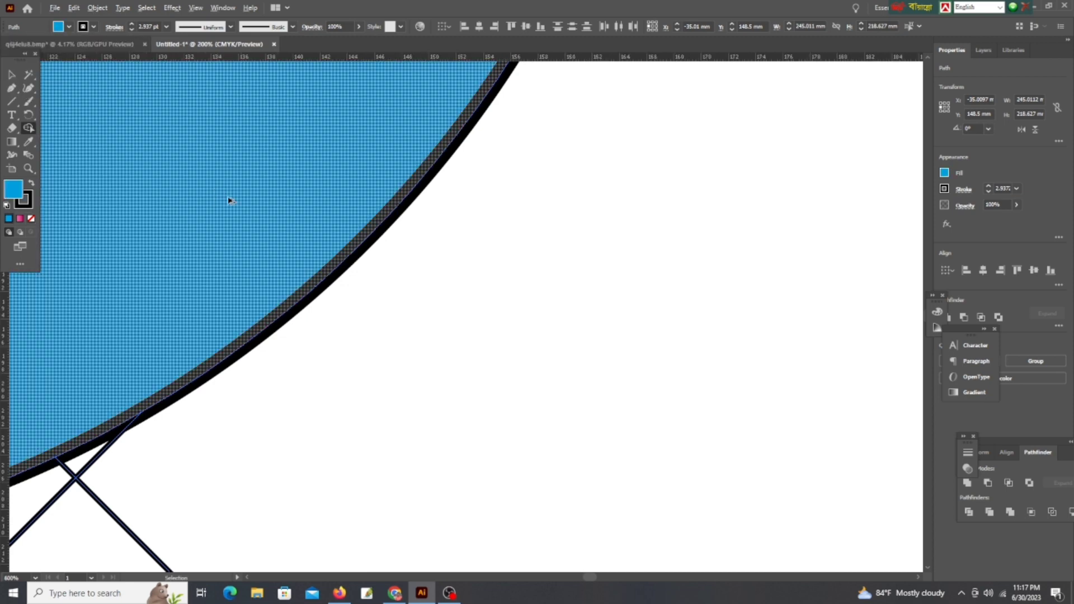
scroll(241, 207, "down", 6, "alt")
scroll(285, 187, "up", 3)
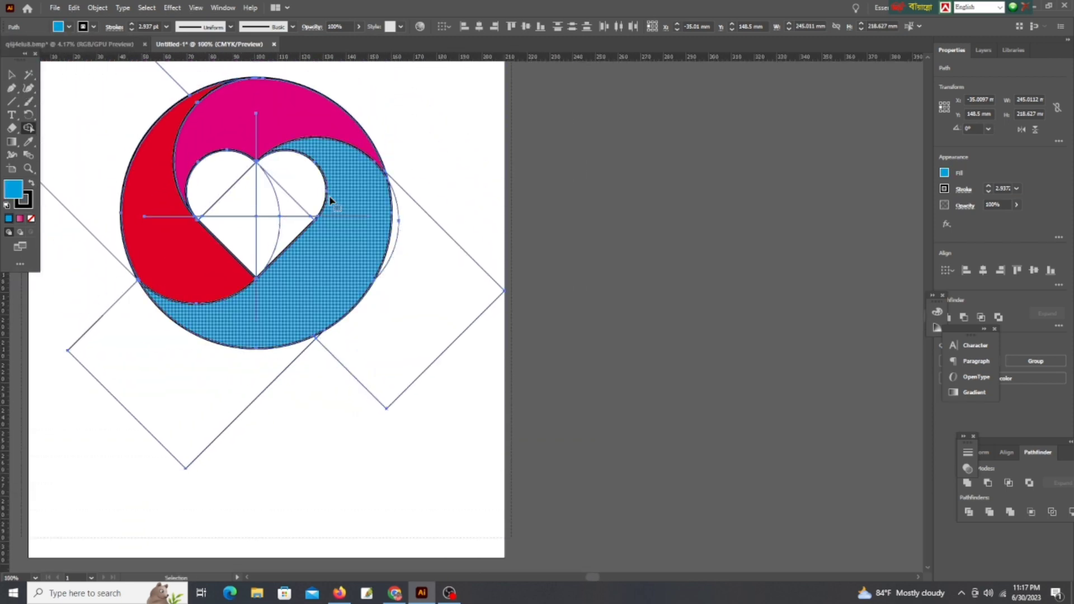
scroll(280, 185, "left", 2)
scroll(287, 270, "up", 5, "alt")
scroll(287, 270, "down", 2, "alt")
scroll(243, 322, "down", 3, "alt")
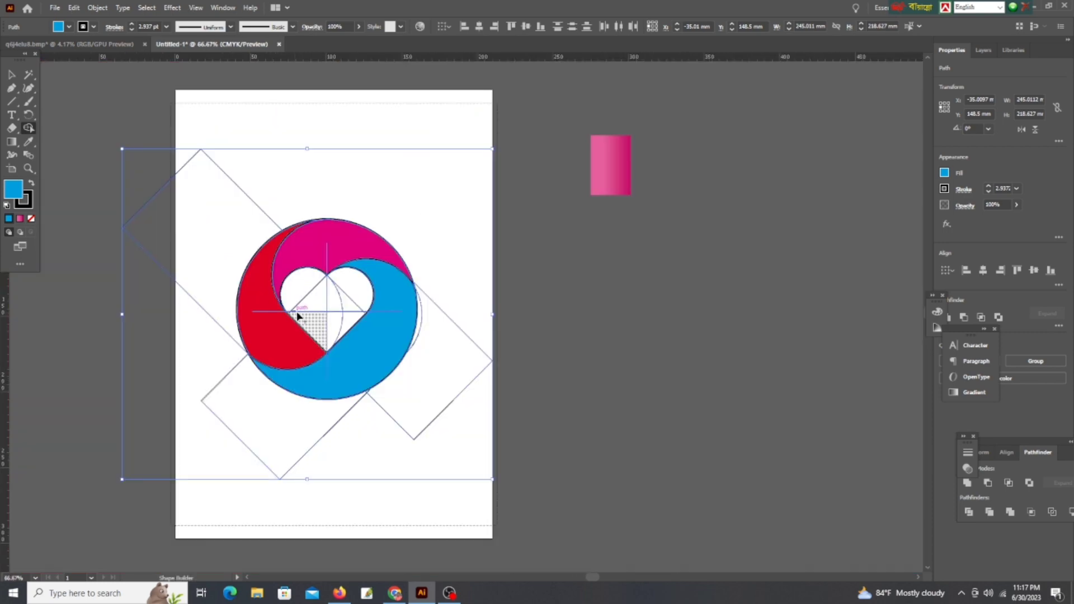
scroll(328, 345, "up", 4, "alt")
Set the logo's stroke to None to remove the black outlines
left_click(82, 27)
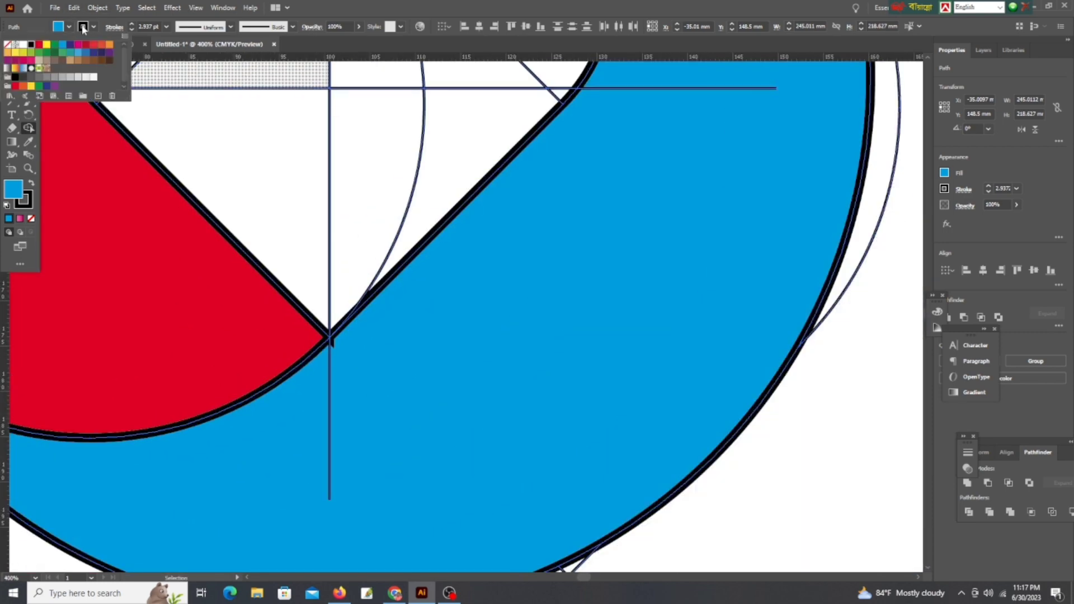
left_click(8, 44)
scroll(237, 152, "down", 6, "alt")
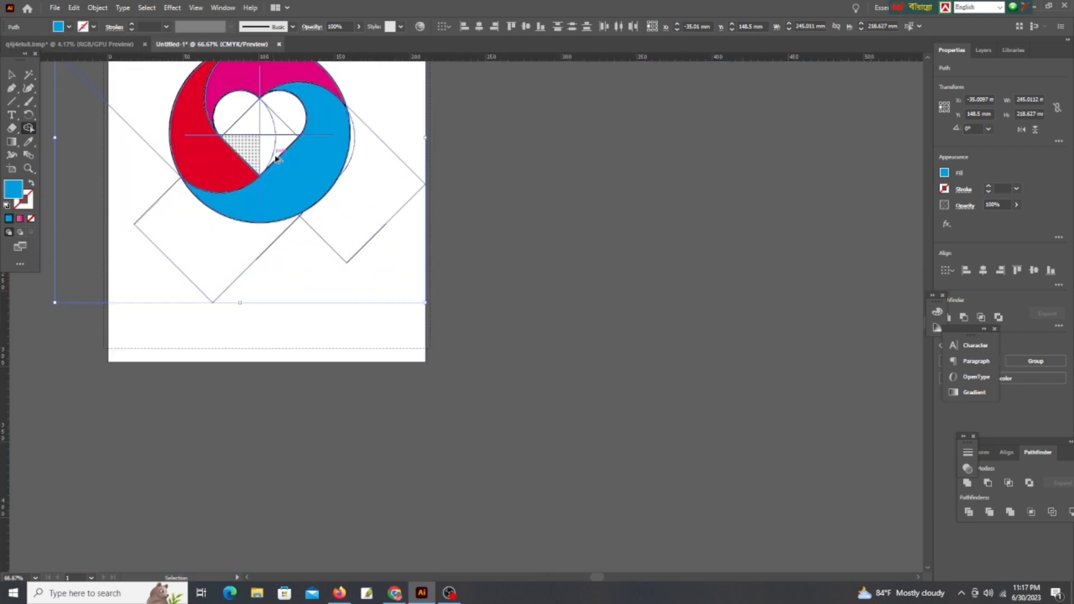
scroll(246, 137, "down", 2, "alt")
scroll(249, 133, "up", 1)
Select the diamond outline lines and delete them
key("v")
left_click(113, 105)
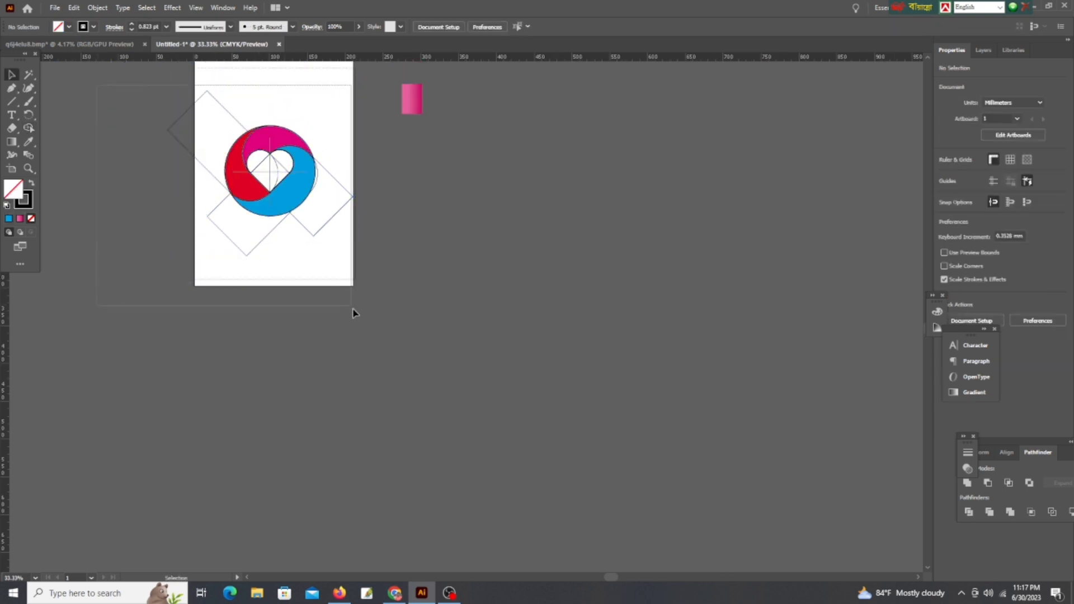
left_click_drag(353, 313, 353, 84)
left_click(58, 26)
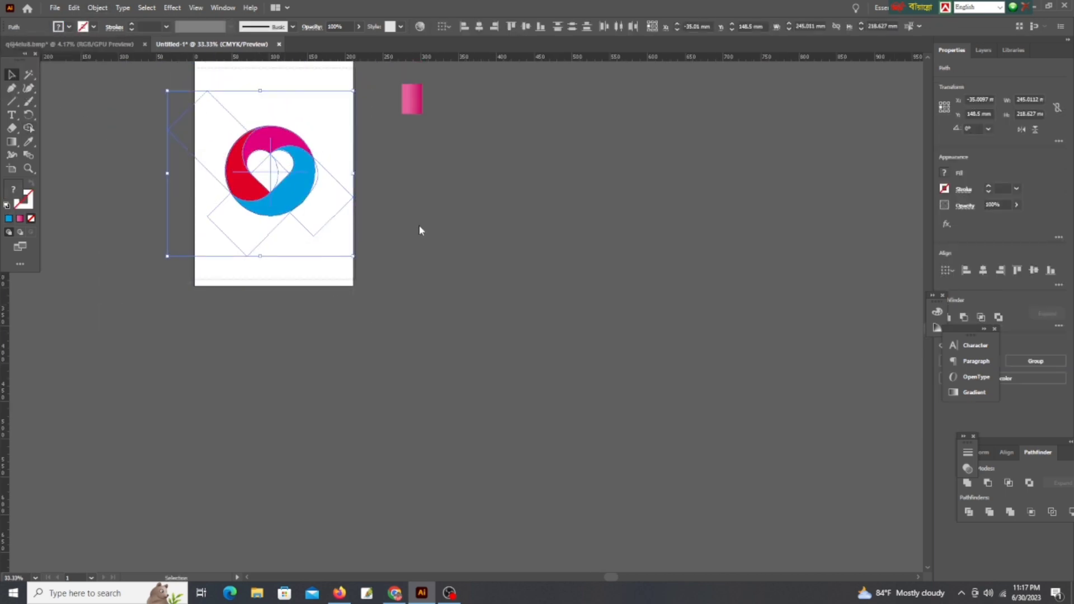
key("Delete")
scroll(304, 256, "up", 3, "alt")
scroll(314, 247, "down", 1, "alt")
scroll(252, 220, "up", 1)
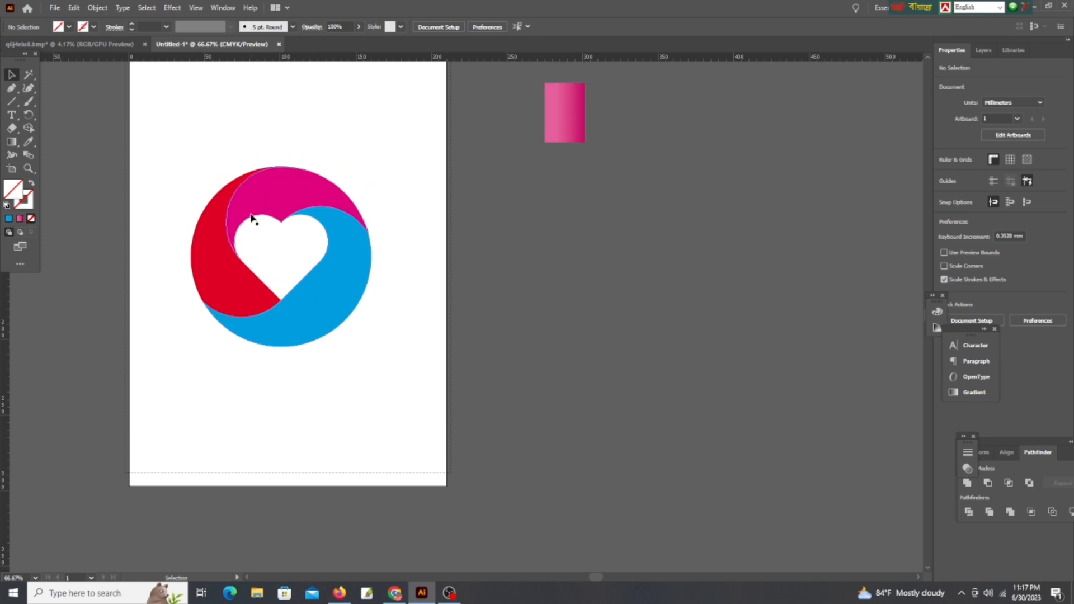
scroll(302, 235, "up", 2, "alt")
scroll(302, 232, "up", 2, "alt")
scroll(370, 278, "down", 2, "alt")
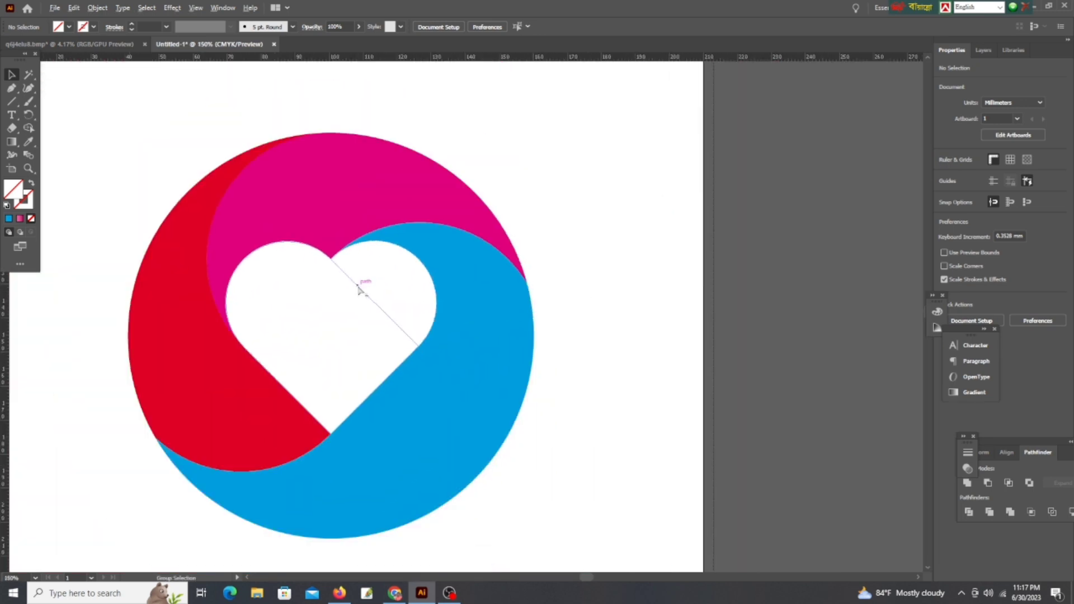
scroll(366, 283, "down", 1, "alt")
scroll(363, 290, "down", 2, "alt")
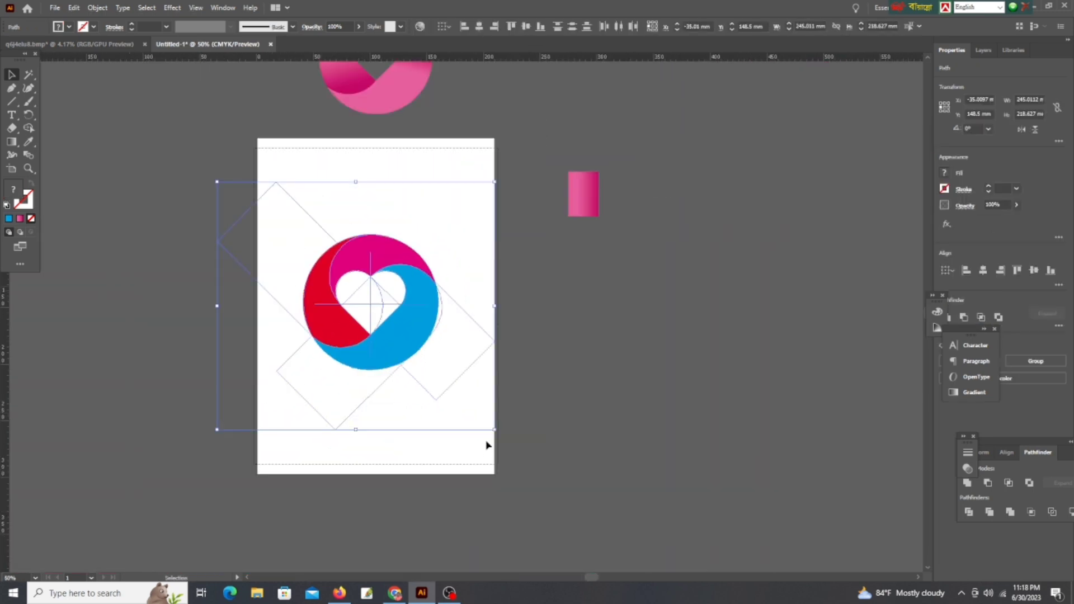
Apply the pink gradient to the red, top magenta and blue ring segments
left_click(335, 311)
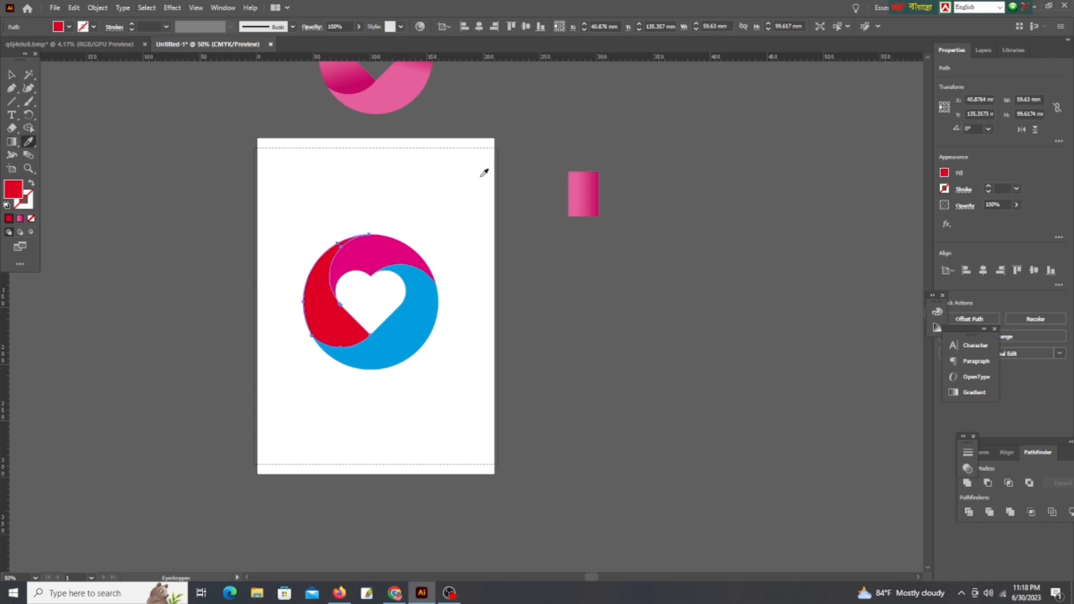
left_click(595, 195)
left_click(10, 74)
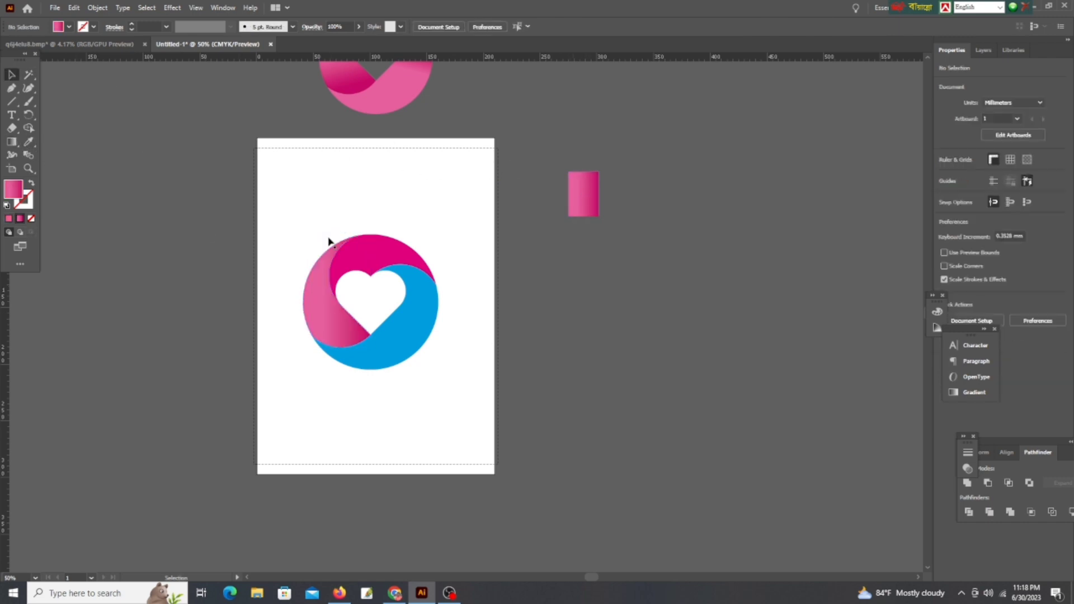
left_click(330, 240)
left_click(583, 194)
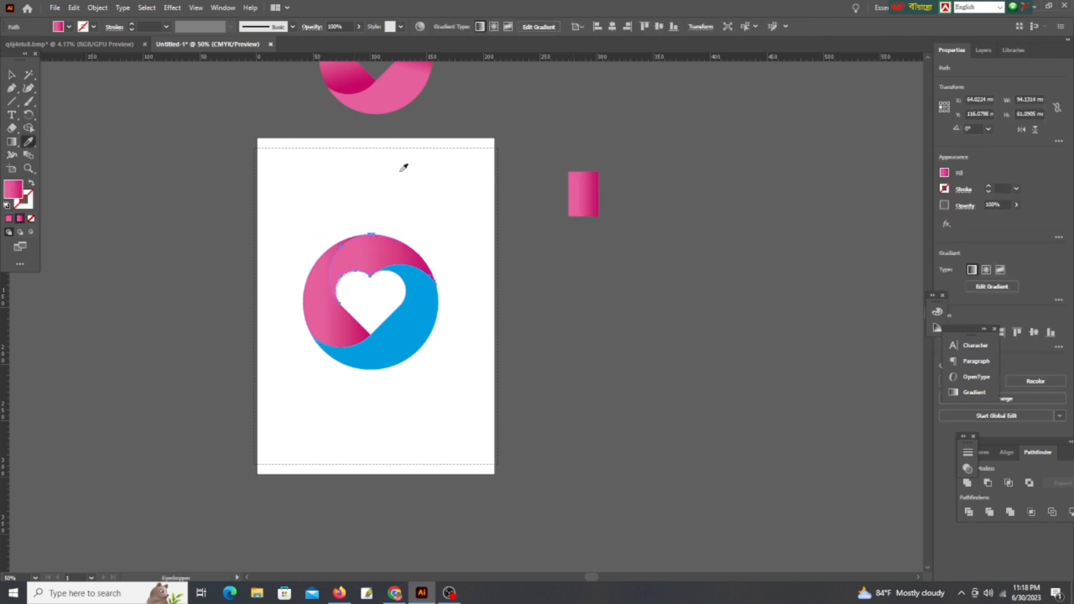
left_click(17, 79)
left_click(343, 317)
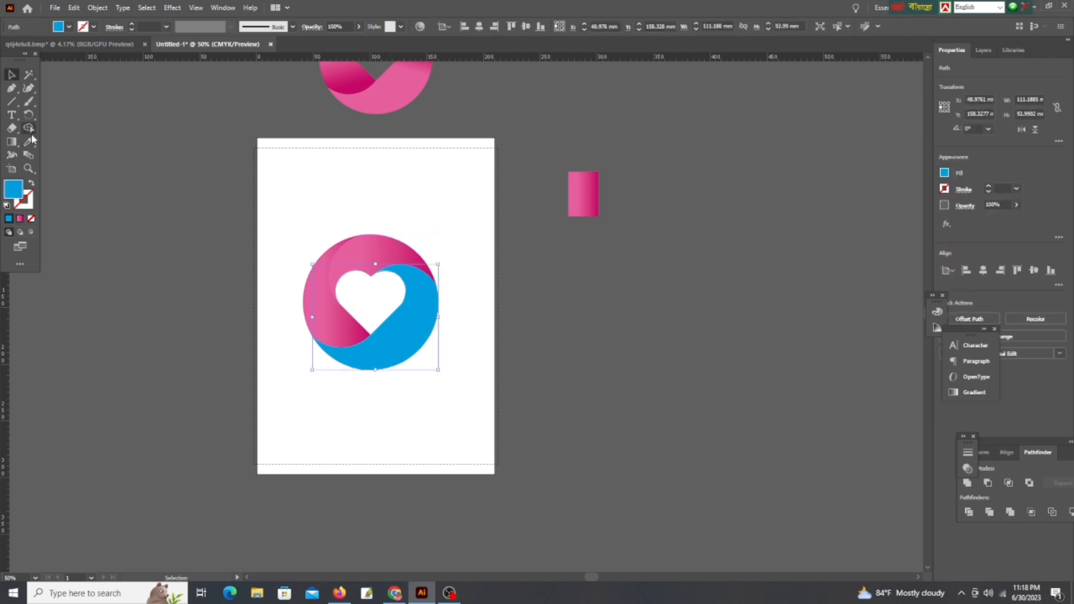
left_click(584, 194)
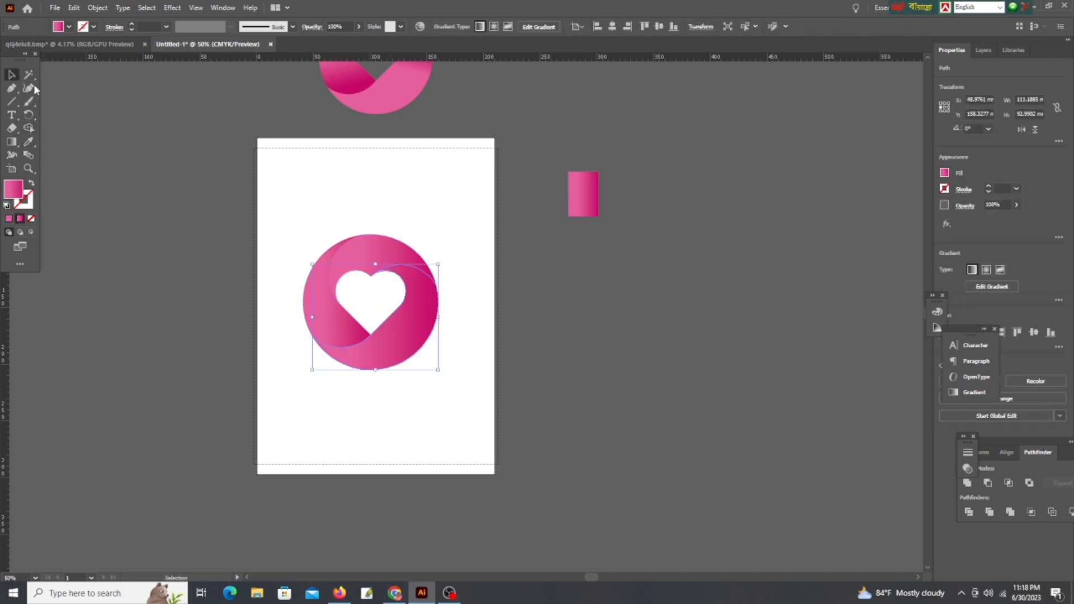
left_click(277, 242)
Zoom out and select the left crescent segment of the logo
scroll(277, 242, "down", 2)
scroll(358, 251, "up", 2)
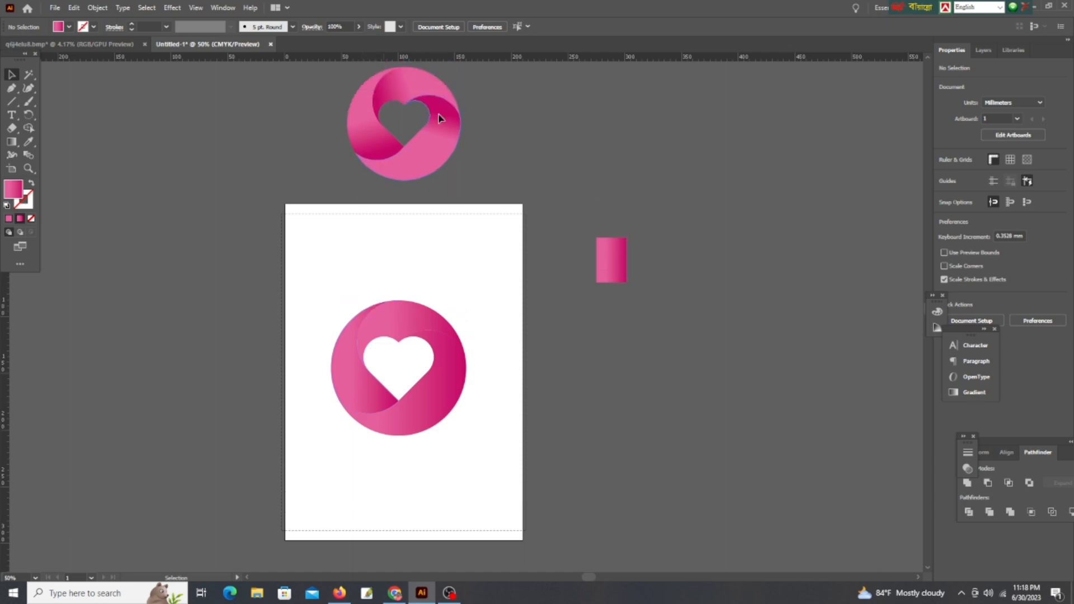
scroll(587, 396, "up", 2)
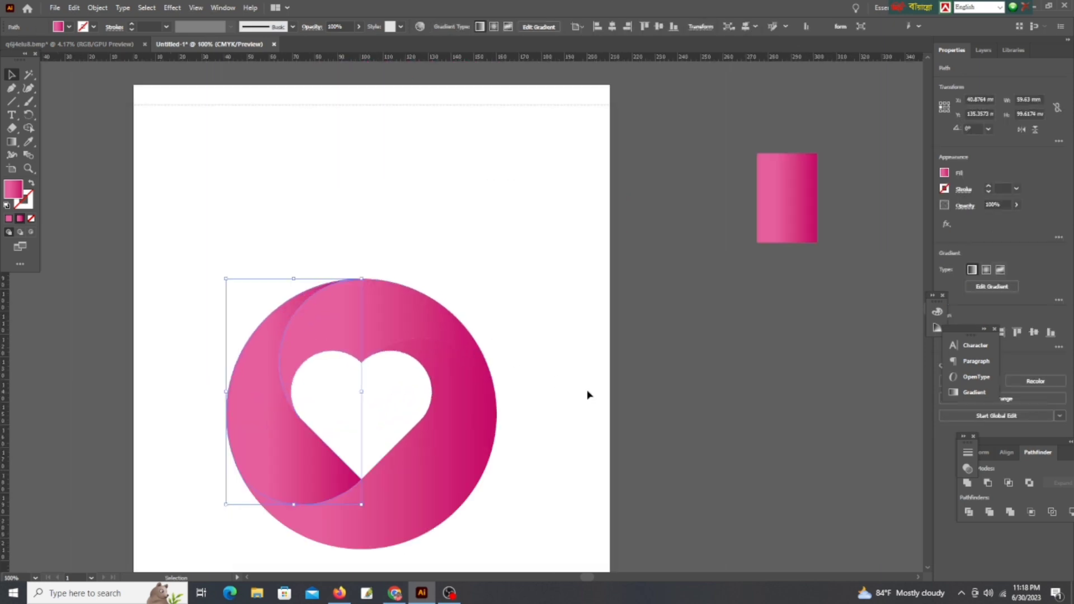
scroll(629, 355, "up", 4)
scroll(556, 351, "down", 5)
scroll(561, 348, "right", 2)
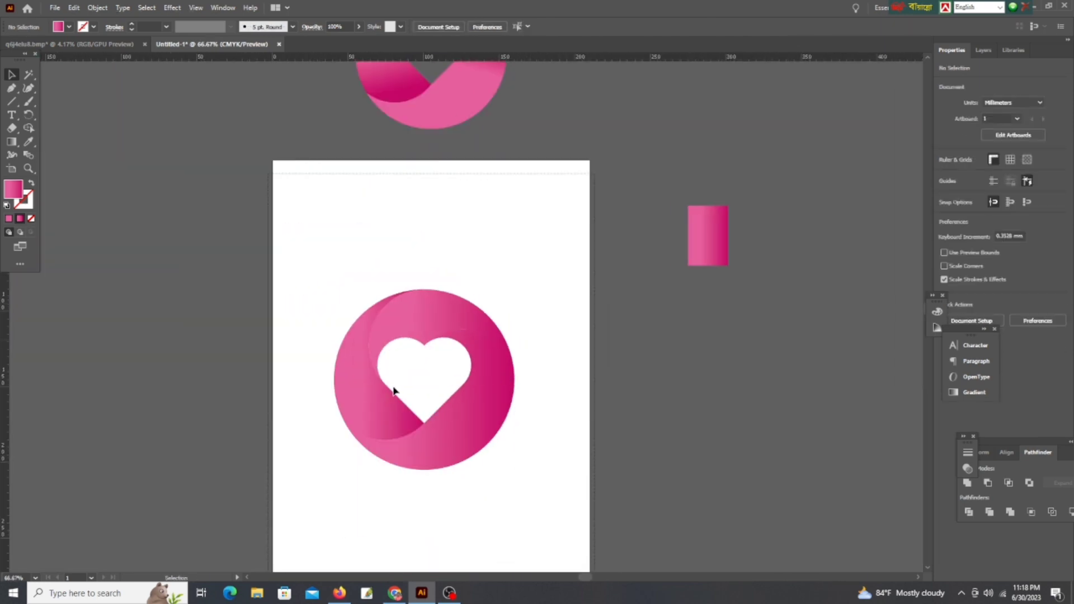
left_click(383, 402)
scroll(380, 407, "down", 1)
scroll(380, 407, "down", 1)
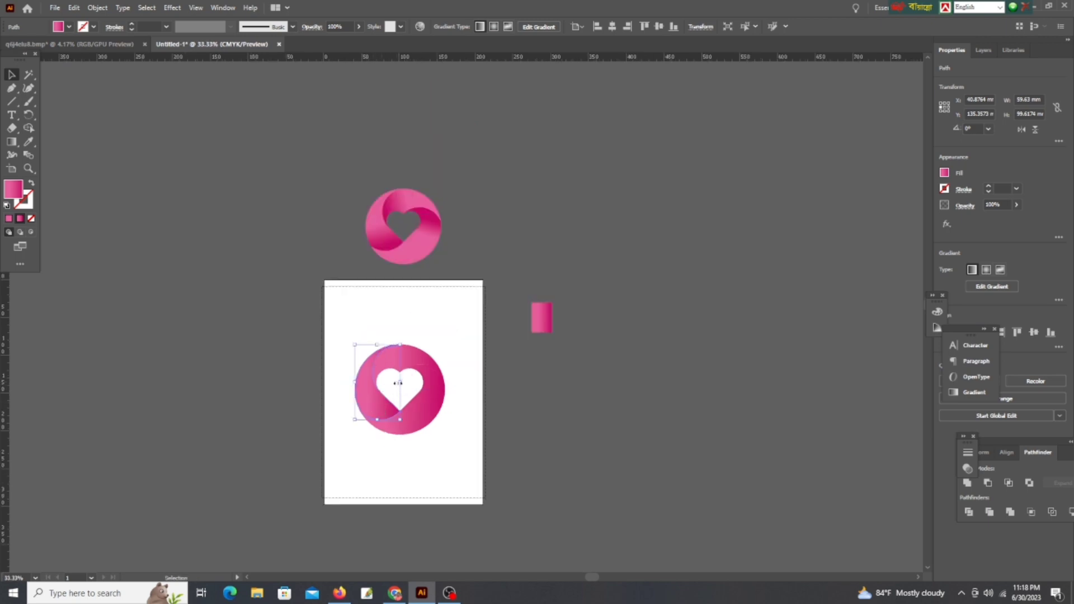
Redraw the left segment's gradient so its lower left darkens
left_click(12, 141)
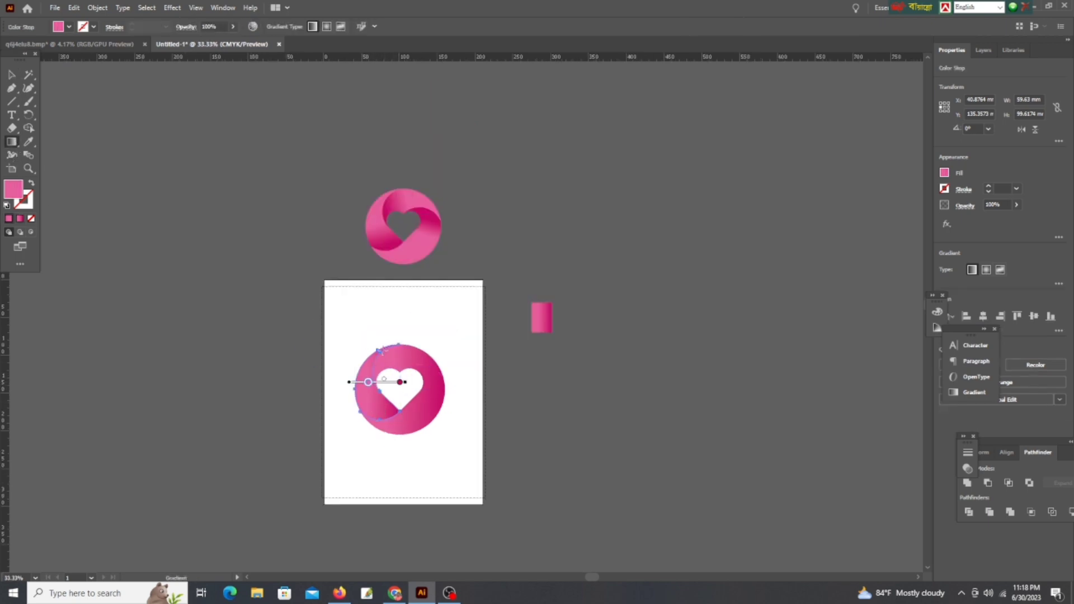
left_click_drag(368, 352, 392, 407)
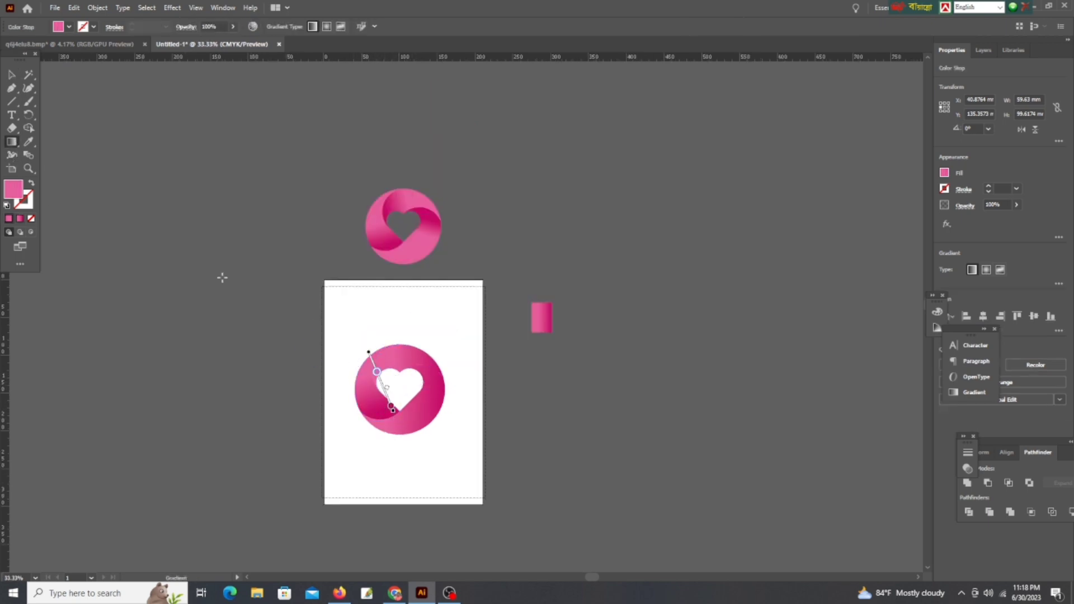
left_click(12, 75)
Turn the lower-right segment's gradient nearly vertical
left_click(439, 419)
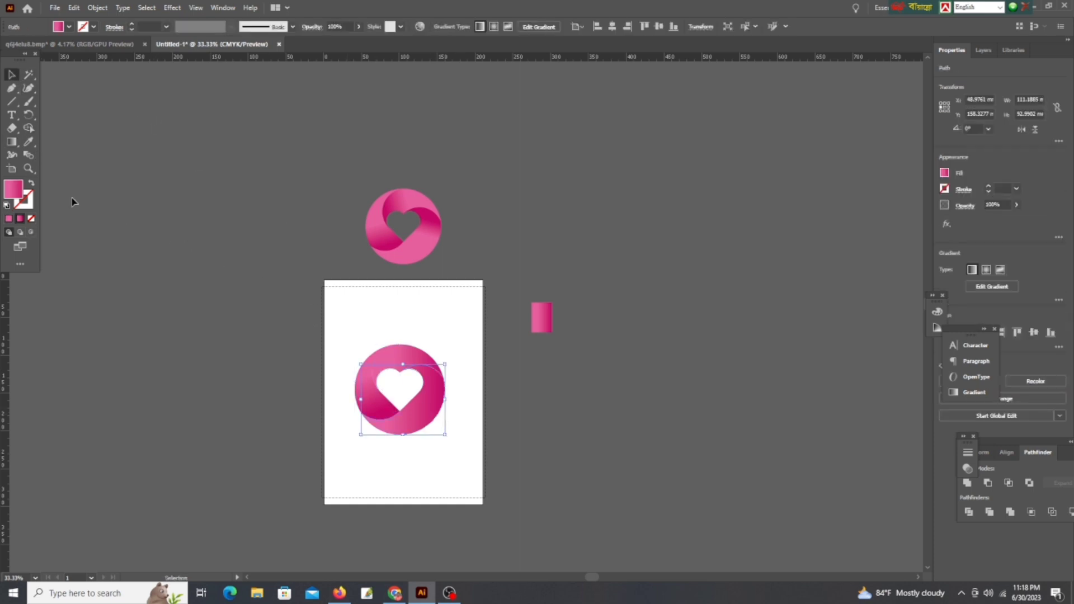
left_click(12, 142)
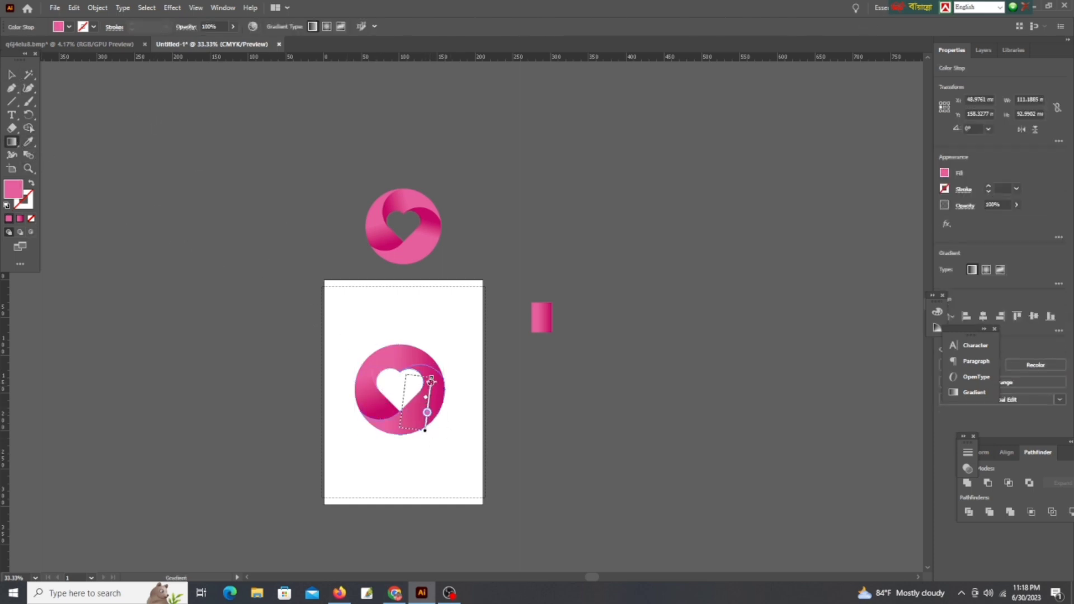
left_click_drag(431, 381, 440, 402)
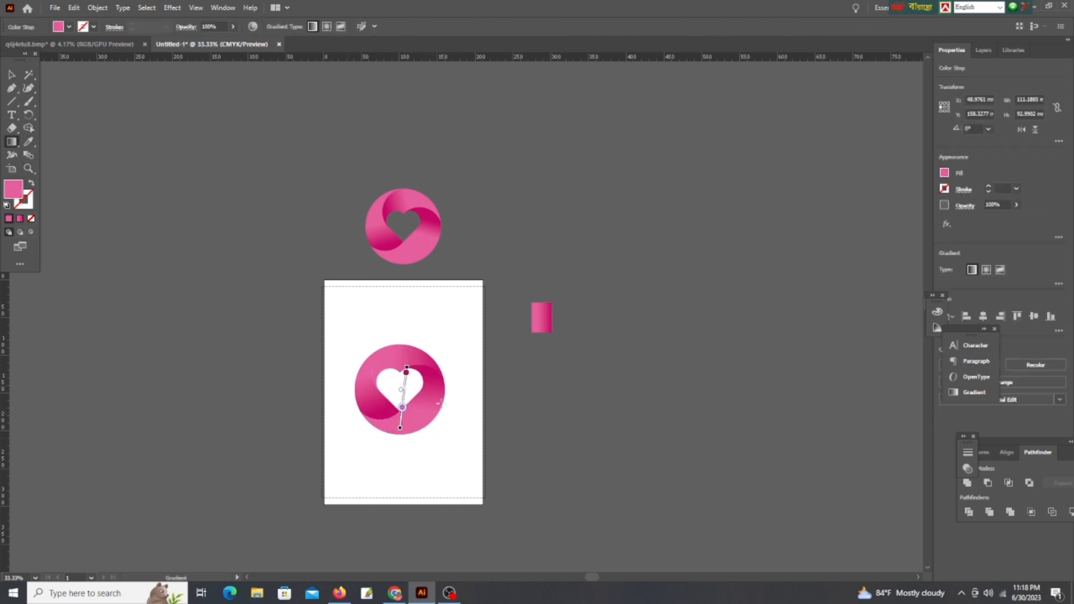
left_click(12, 75)
left_click(349, 301)
Run the upper segment's gradient diagonally across it
left_click(388, 357)
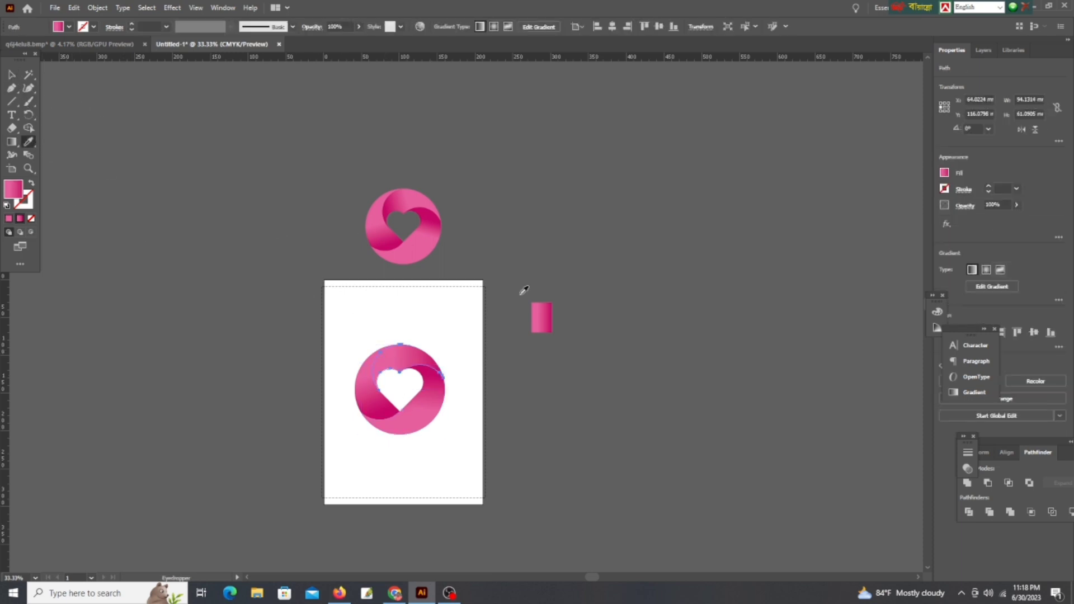
key("g")
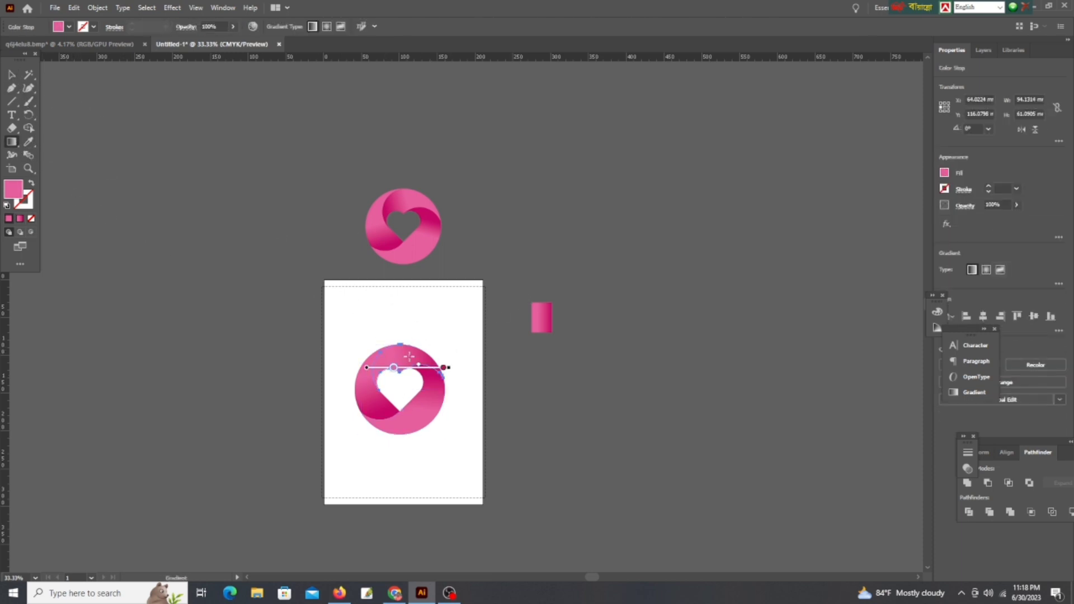
left_click_drag(382, 394, 413, 364)
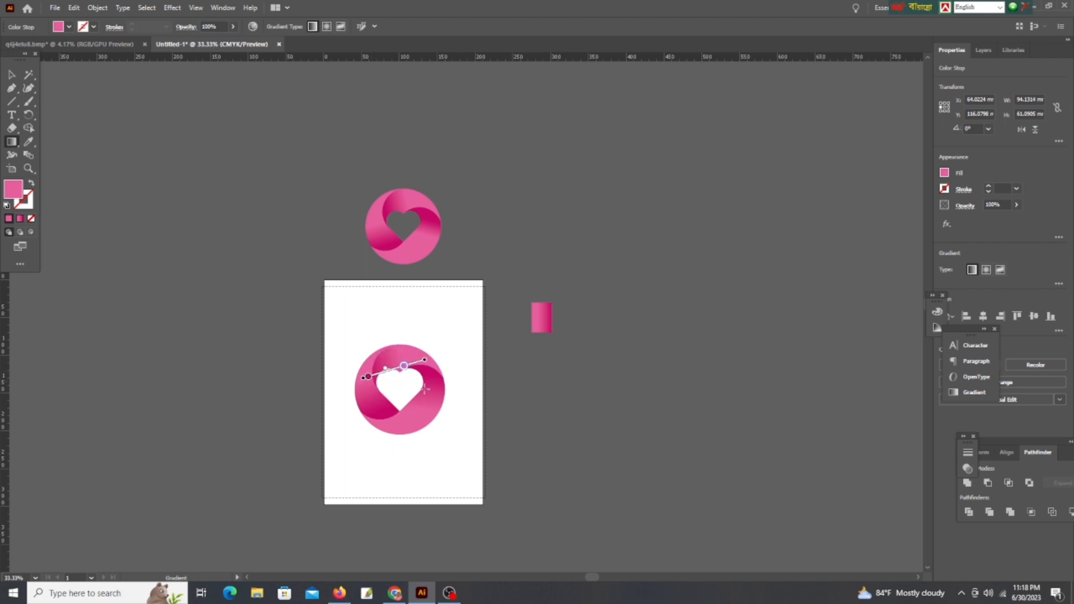
left_click(12, 75)
left_click(224, 157)
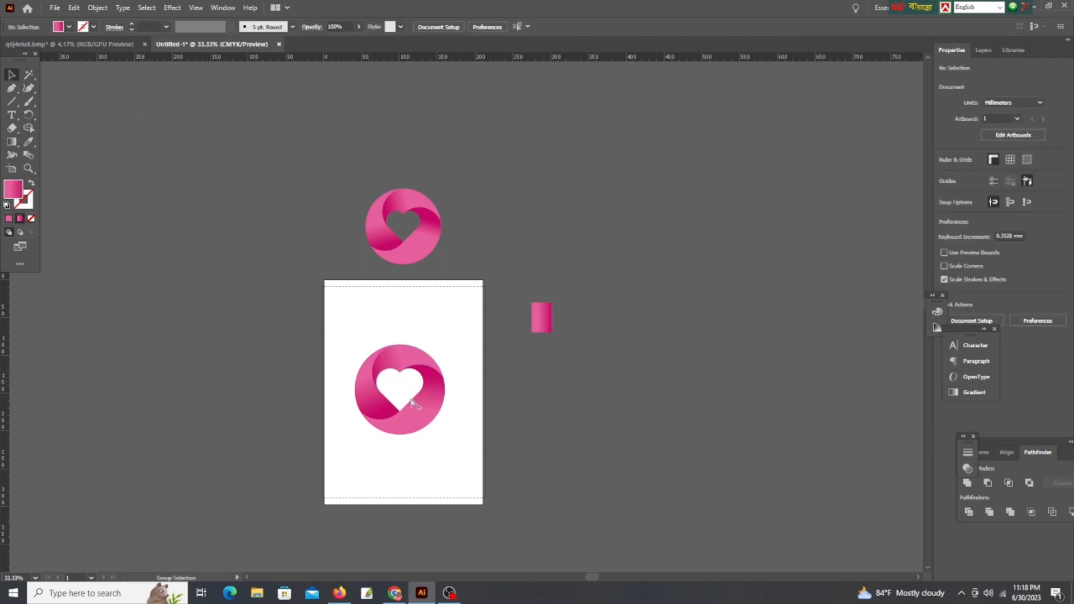
scroll(412, 403, "up", 2)
scroll(451, 514, "down", 2)
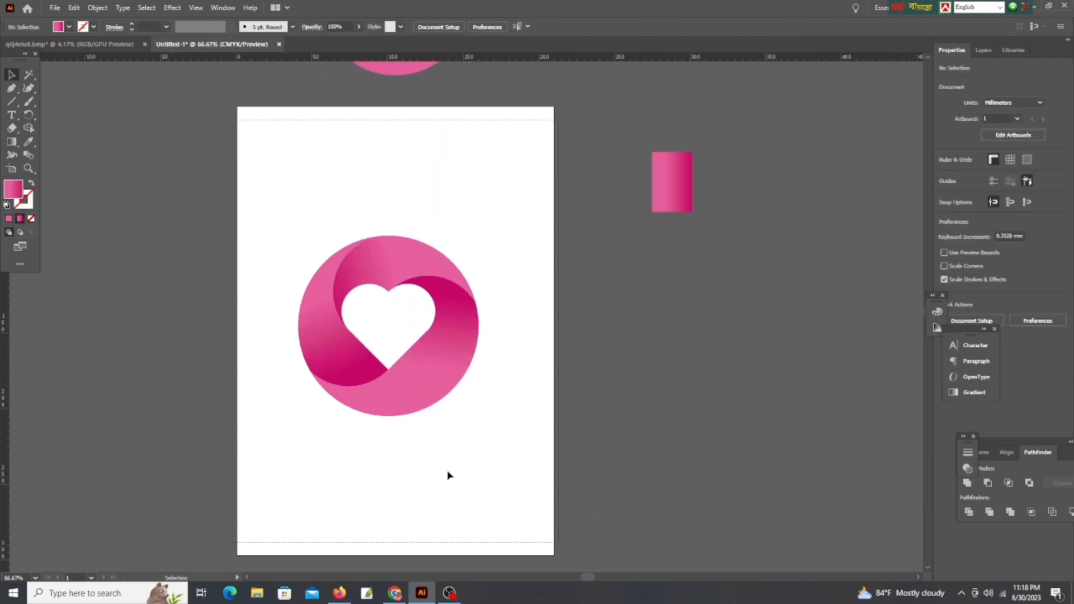
scroll(451, 441, "down", 1)
Inspect the rectangle's gradient stops: light pink to deep magenta (M 100, Y 29.02)
left_click(614, 242)
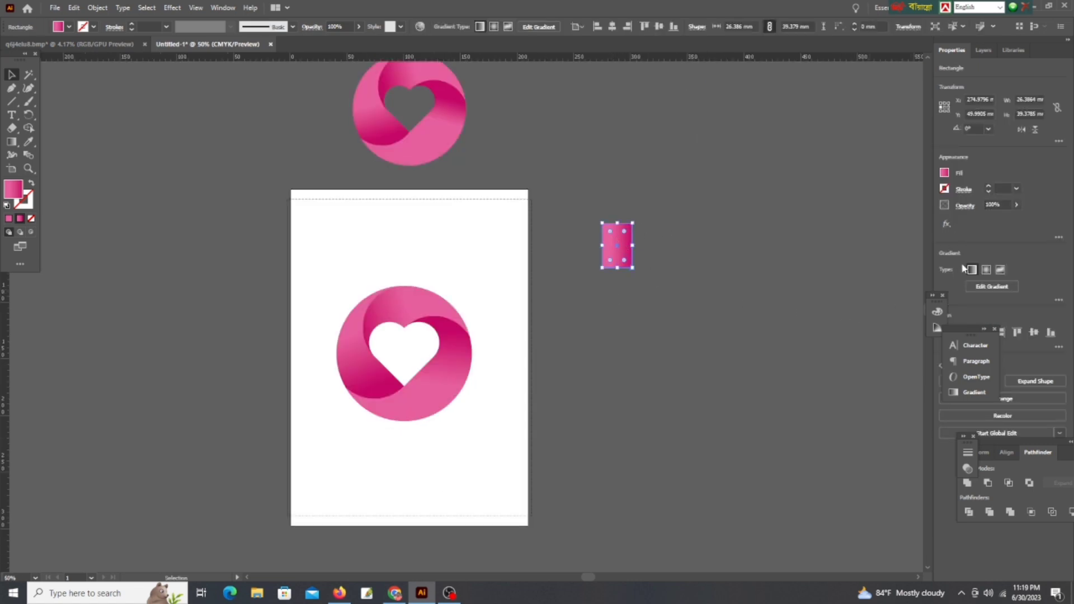
left_click(974, 392)
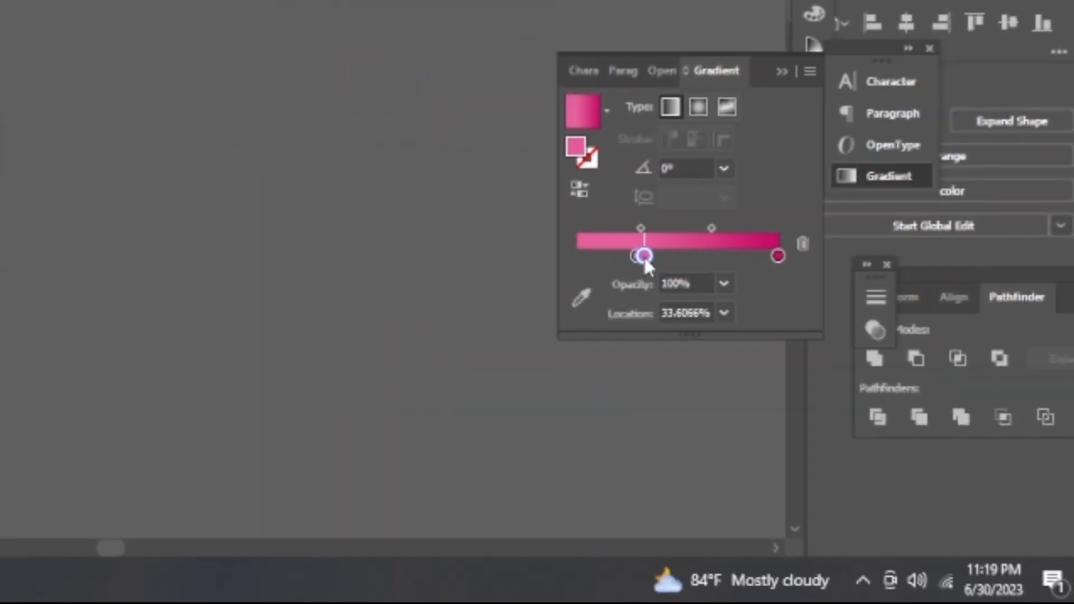
double_click(644, 255)
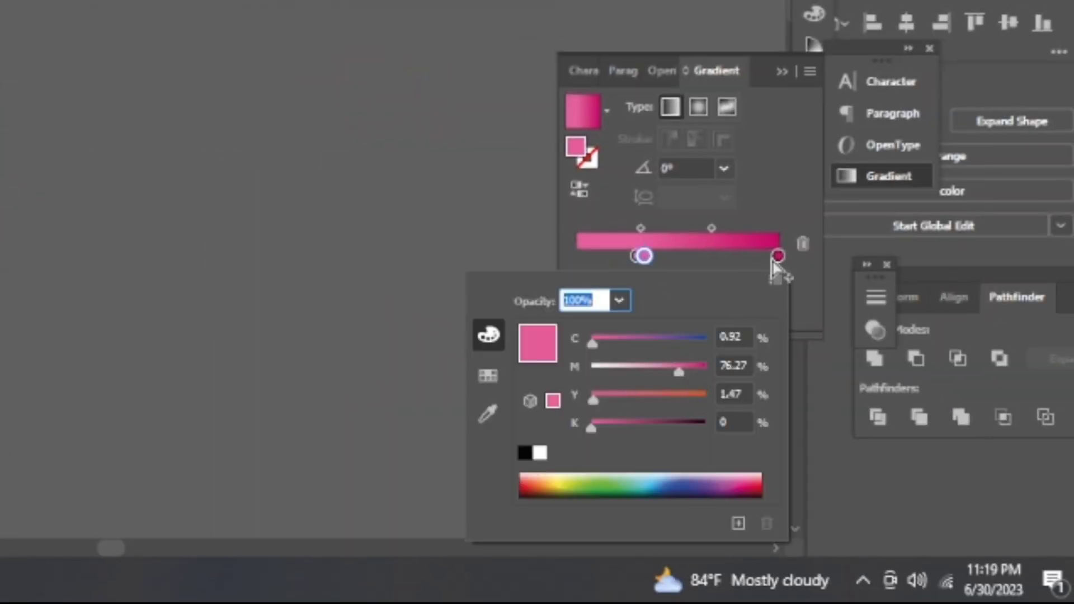
left_click(778, 256)
double_click(778, 256)
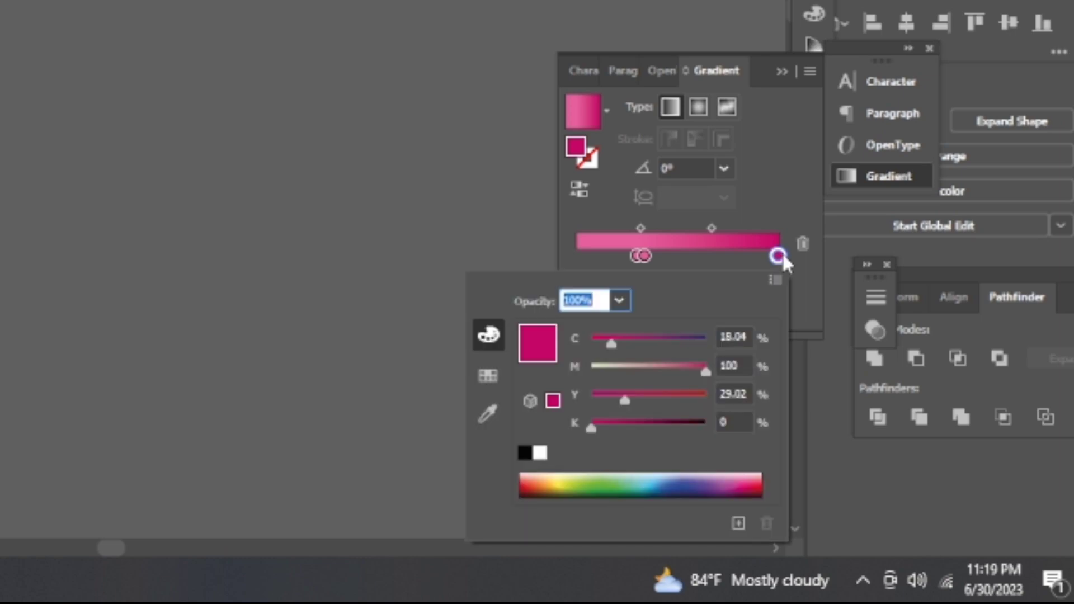
left_click(505, 265)
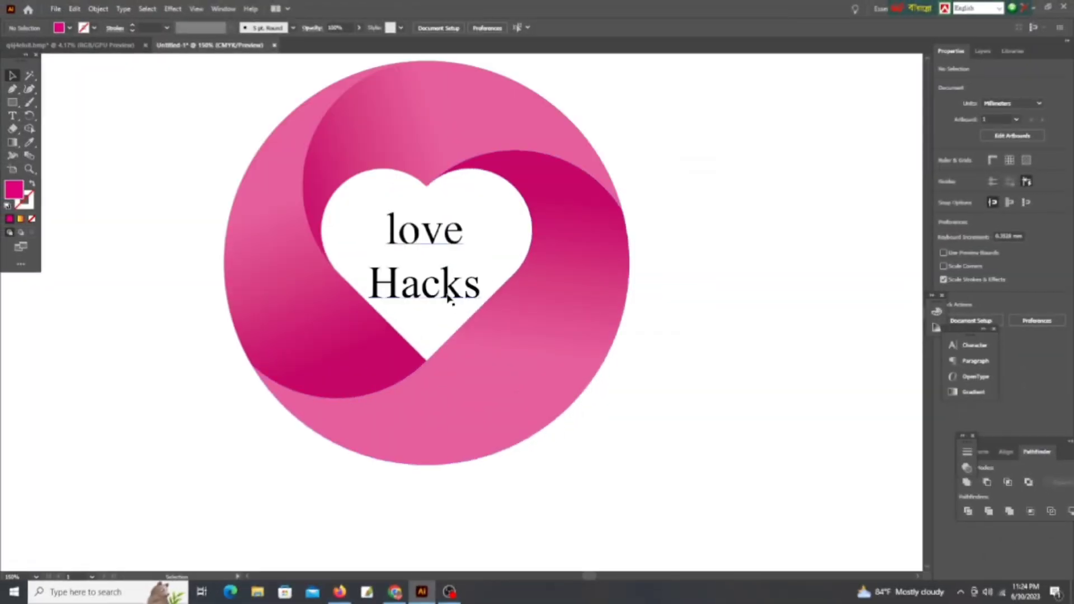
Eyedropper the circle's pink gradient onto the love Hacks text
left_click(450, 298)
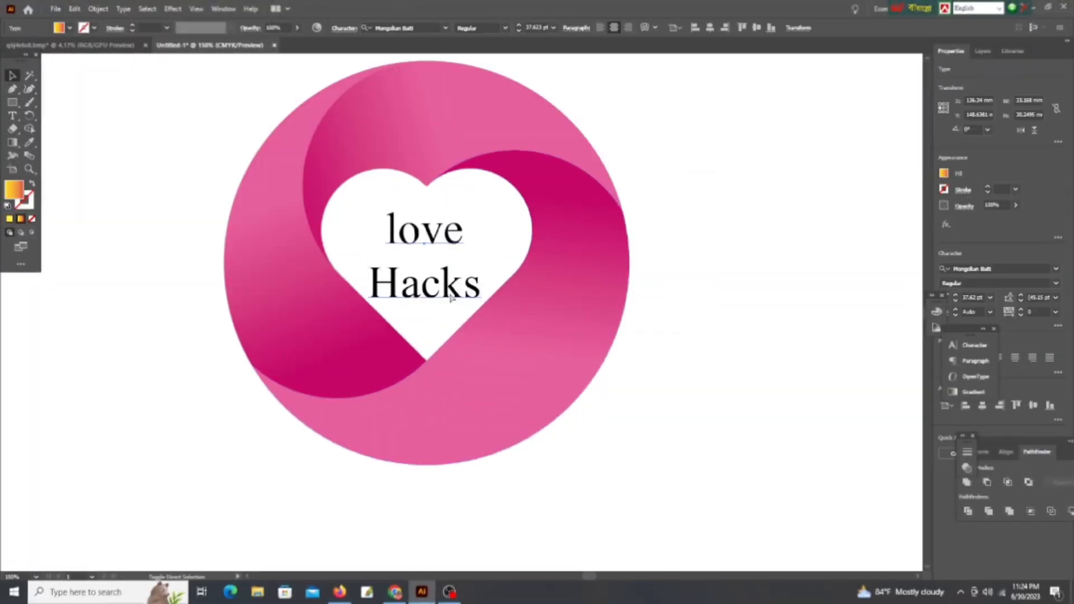
left_click(30, 145)
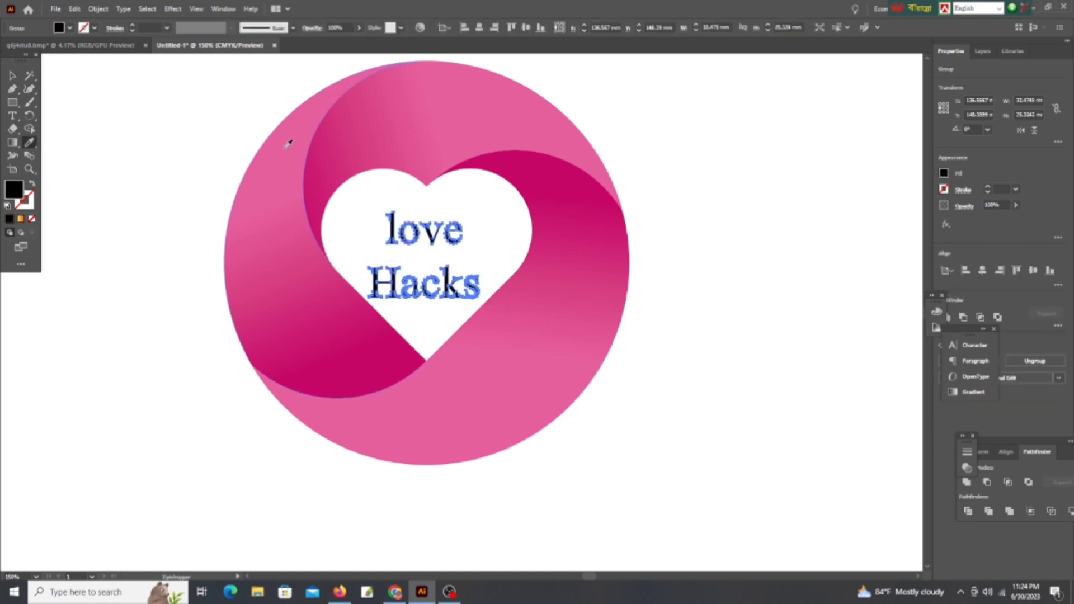
left_click(287, 137)
left_click(13, 81)
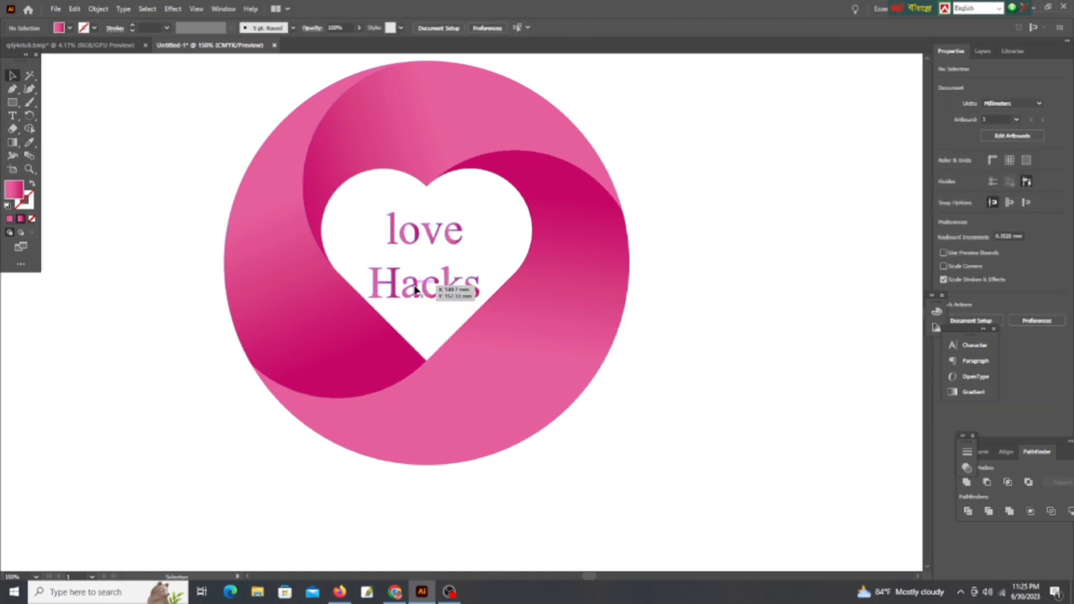
Drag the text's gradient vertically from the heart's top down to Hacks
key("ctrl+plus")
left_click(13, 142)
key("ctrl+minus")
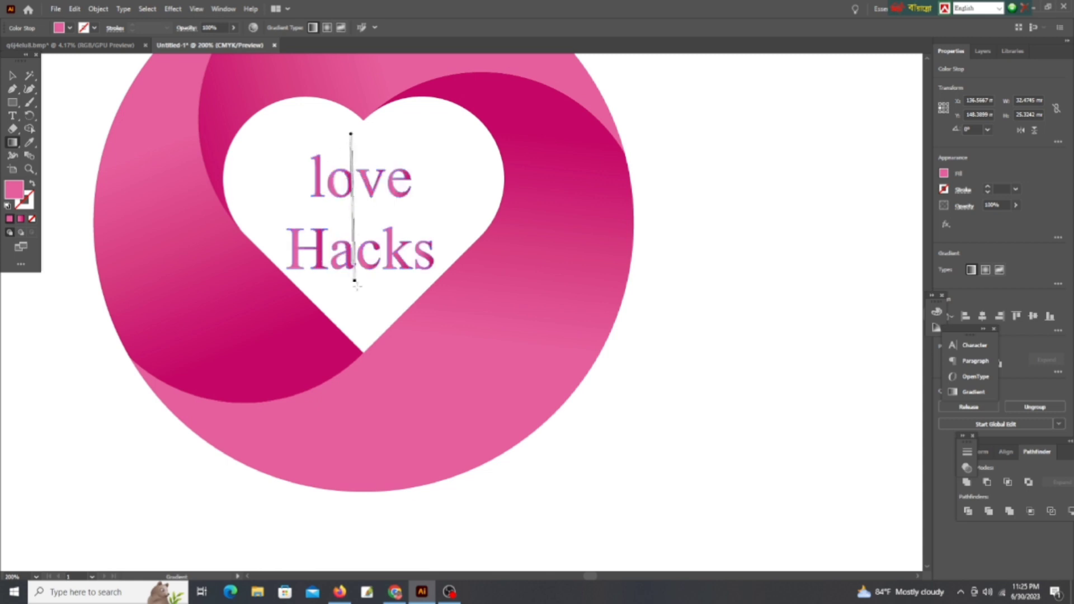
left_click_drag(355, 134, 360, 289)
left_click_drag(245, 224, 472, 241)
left_click_drag(356, 108, 355, 253)
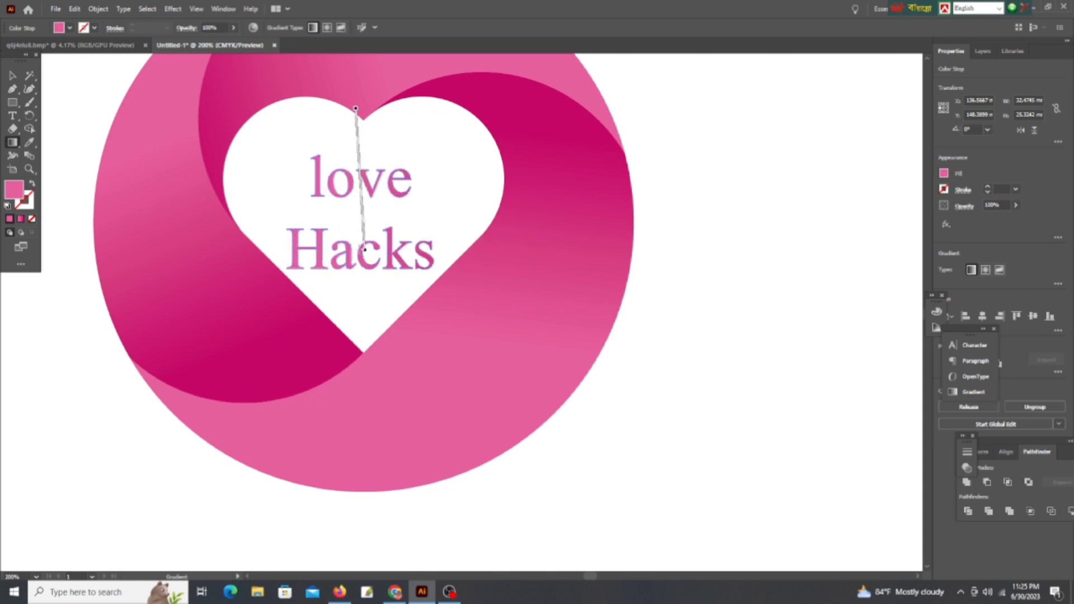
left_click(12, 76)
key("ctrl+shift+a")
scroll(597, 202, "down", 2)
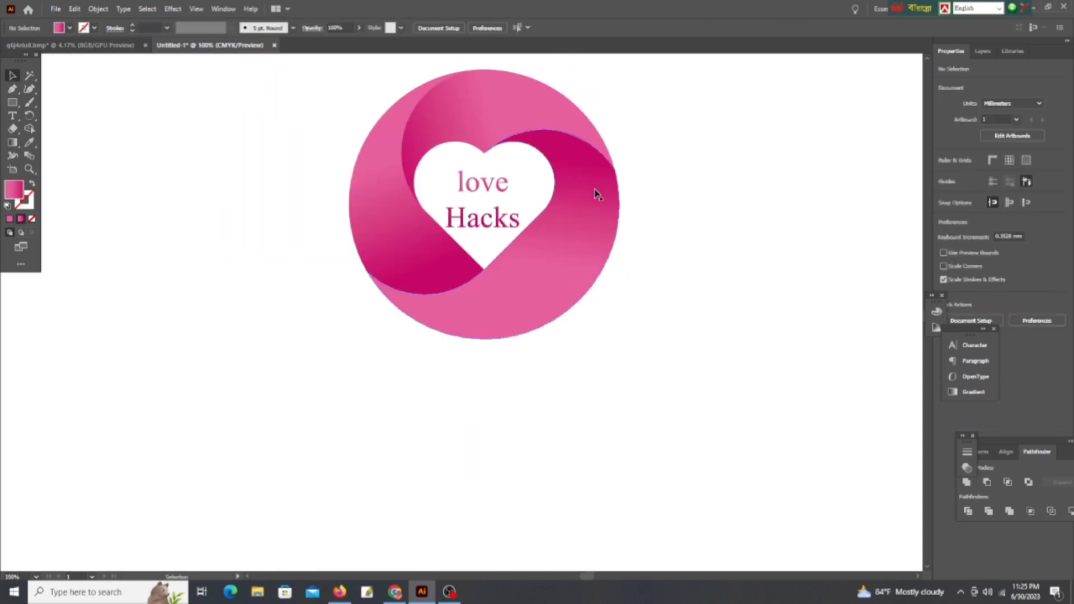
scroll(546, 240, "right", 1)
scroll(468, 228, "right", 1)
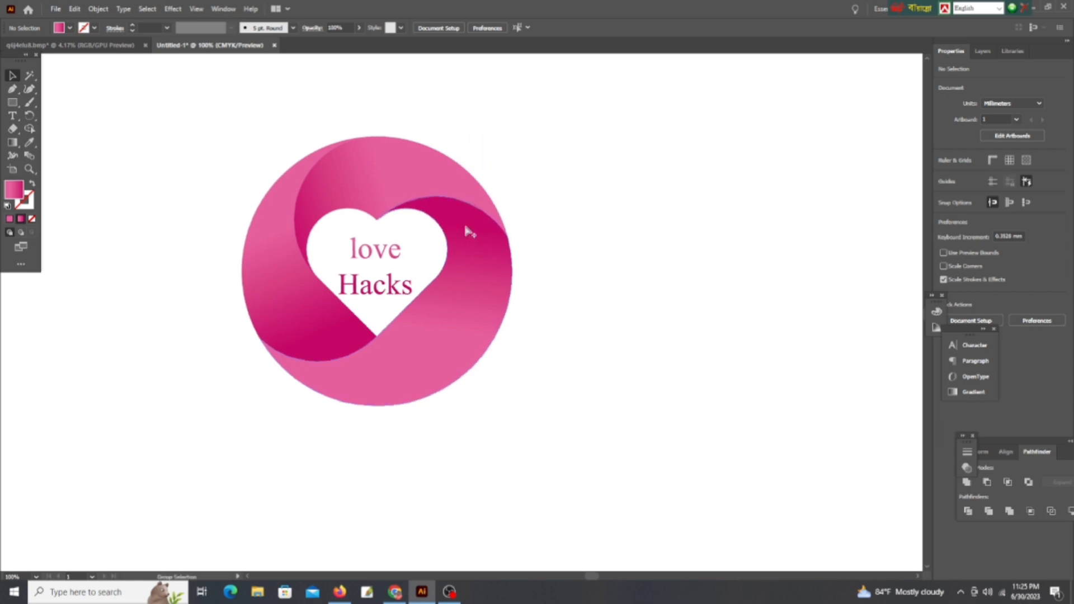
scroll(468, 227, "up", 1)
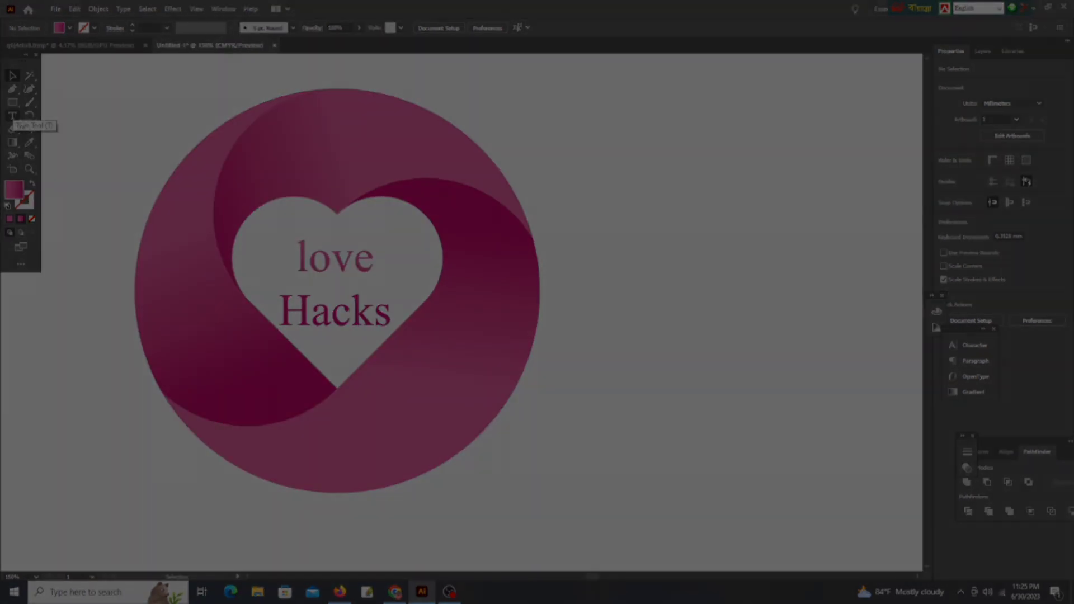